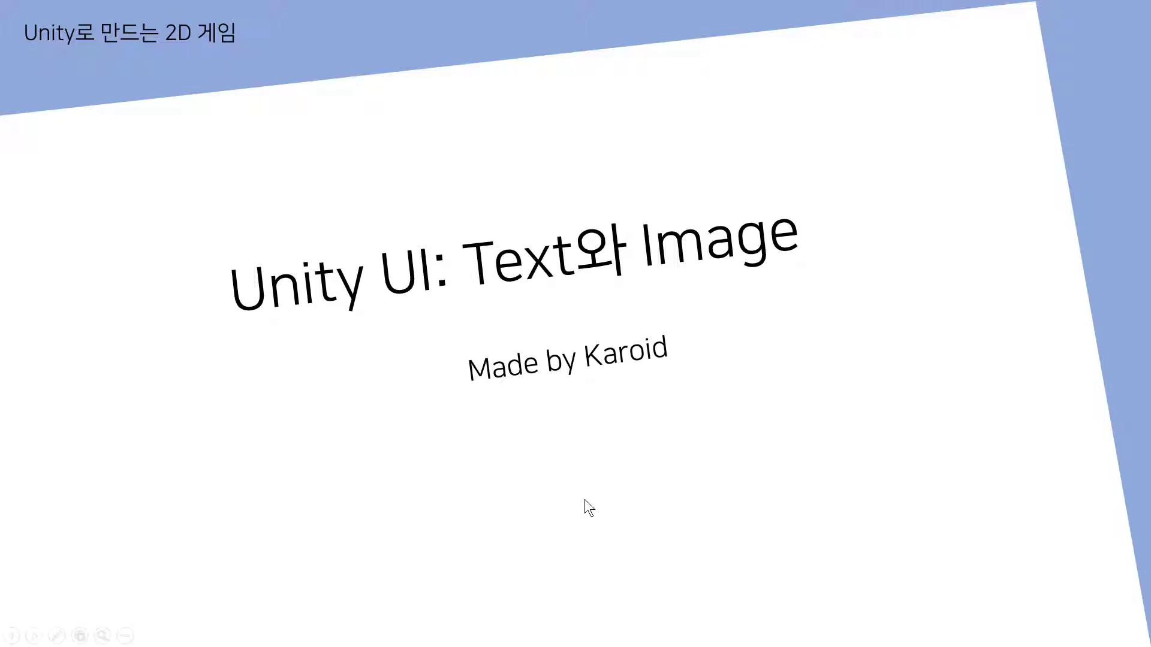
- Advance the slideshow past the title slides to the '게임의 기본이 되는 UI 요소' screenshot slide
left_click(701, 383)
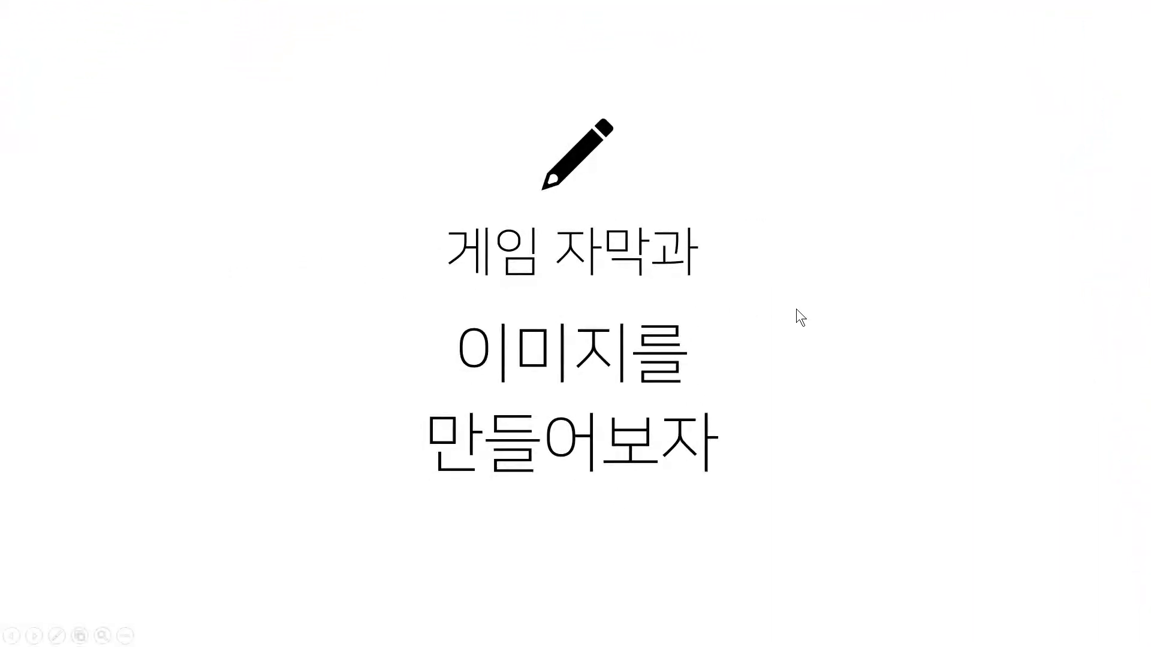
left_click(749, 333)
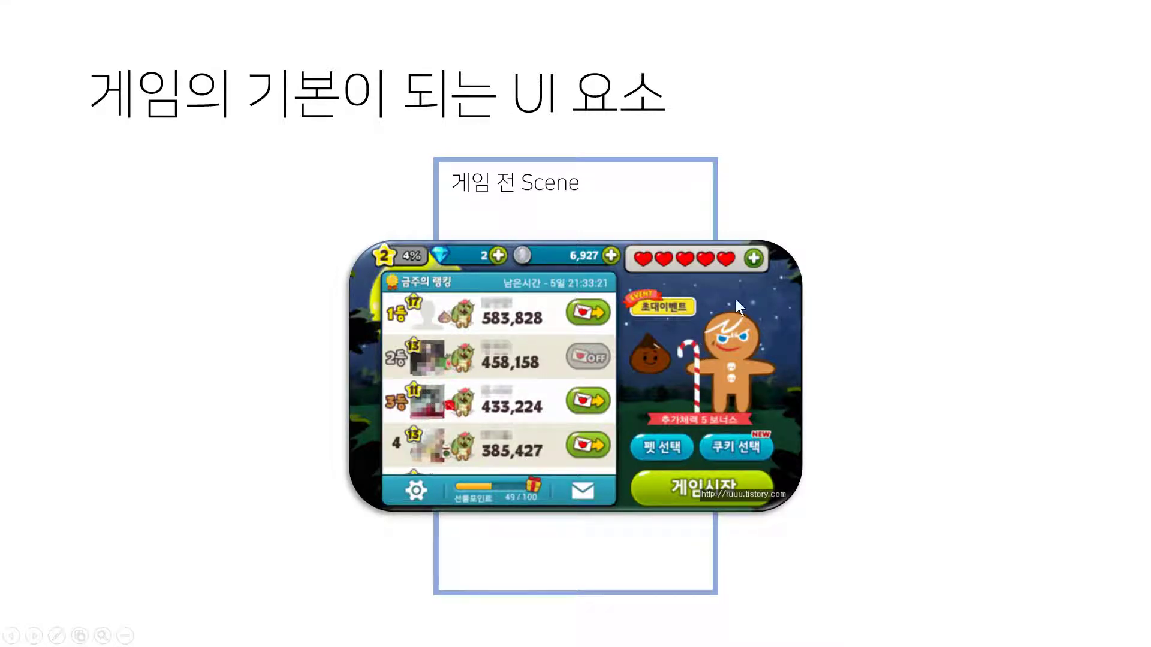
- Move to the text component slide, then delete the Button and Canvas from the Hierarchy
left_click(938, 277)
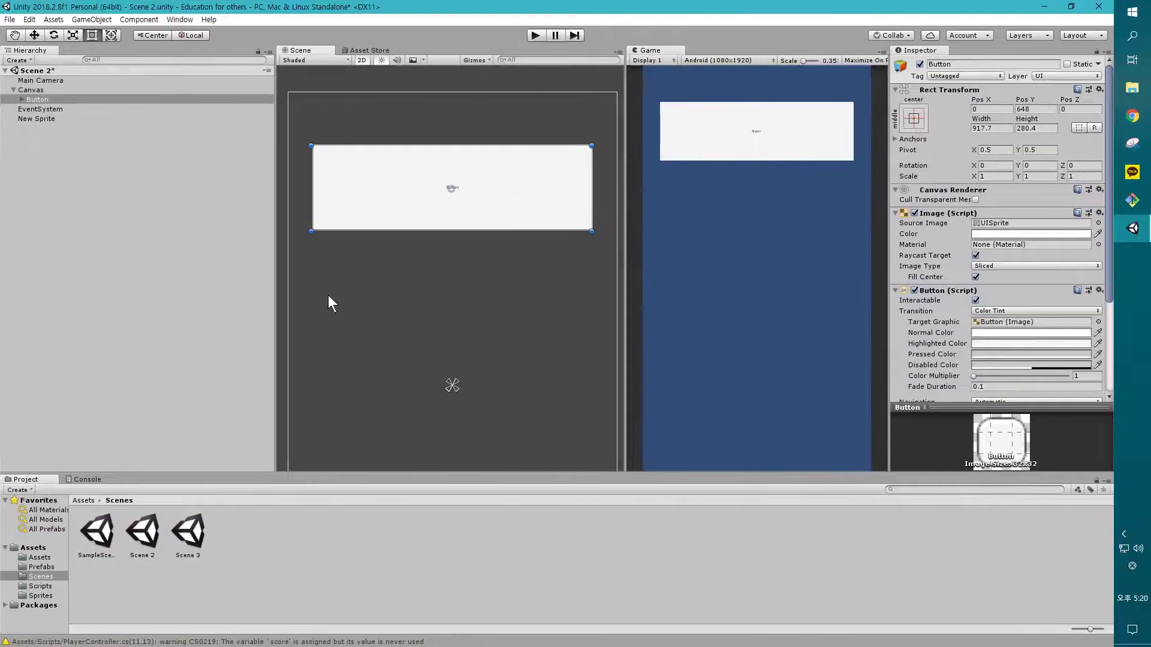
left_click(584, 247)
left_click(557, 181)
key("Delete")
left_click(71, 93)
key("Delete")
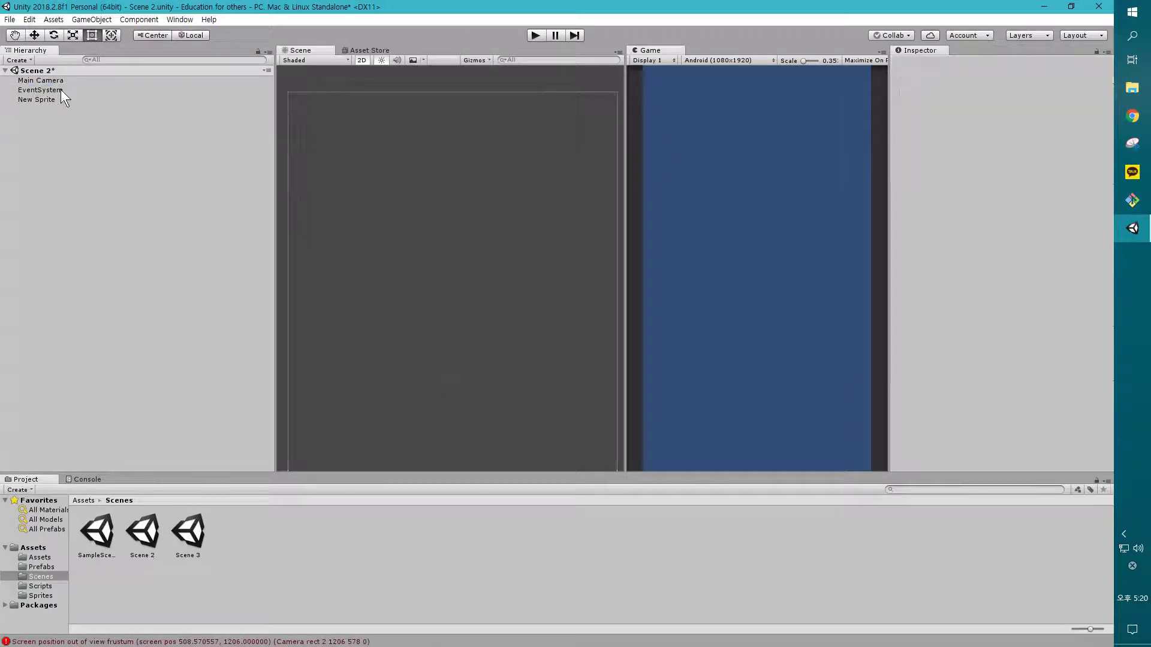
- Delete the EventSystem and New Sprite so only Main Camera remains
left_click(60, 89)
key("Delete")
left_click(58, 89)
key("Delete")
scroll(375, 279, "down", 3)
middle_click_drag(372, 343, 389, 266)
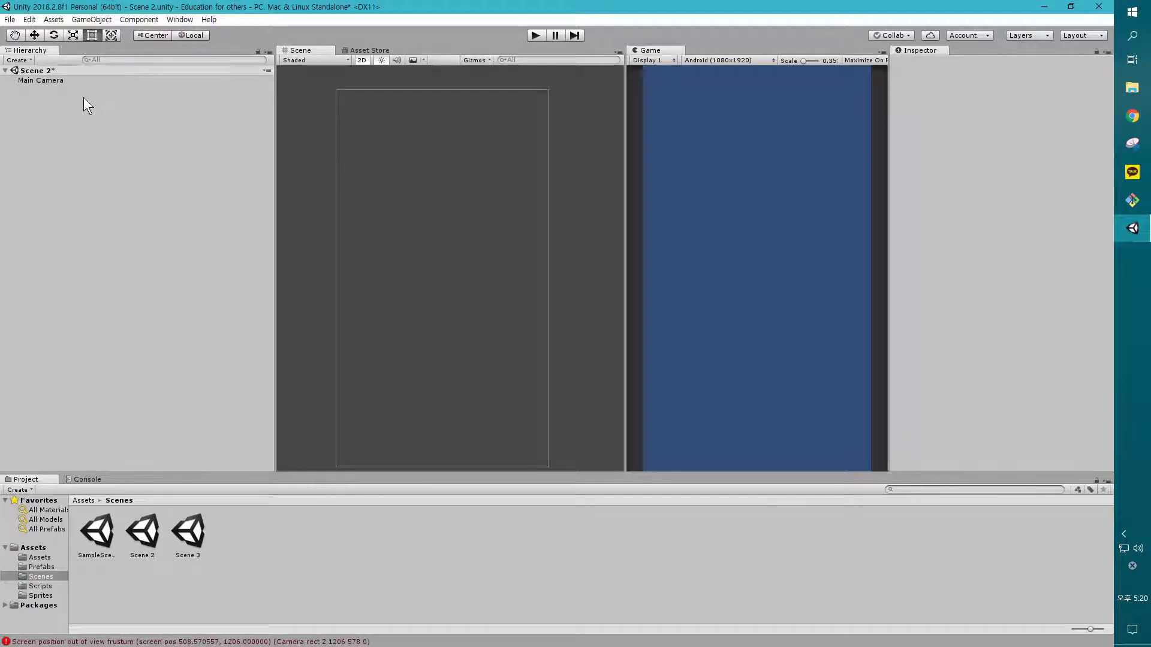
- Create a UI Text on a new Canvas from the Hierarchy's UI menu
right_click(64, 119)
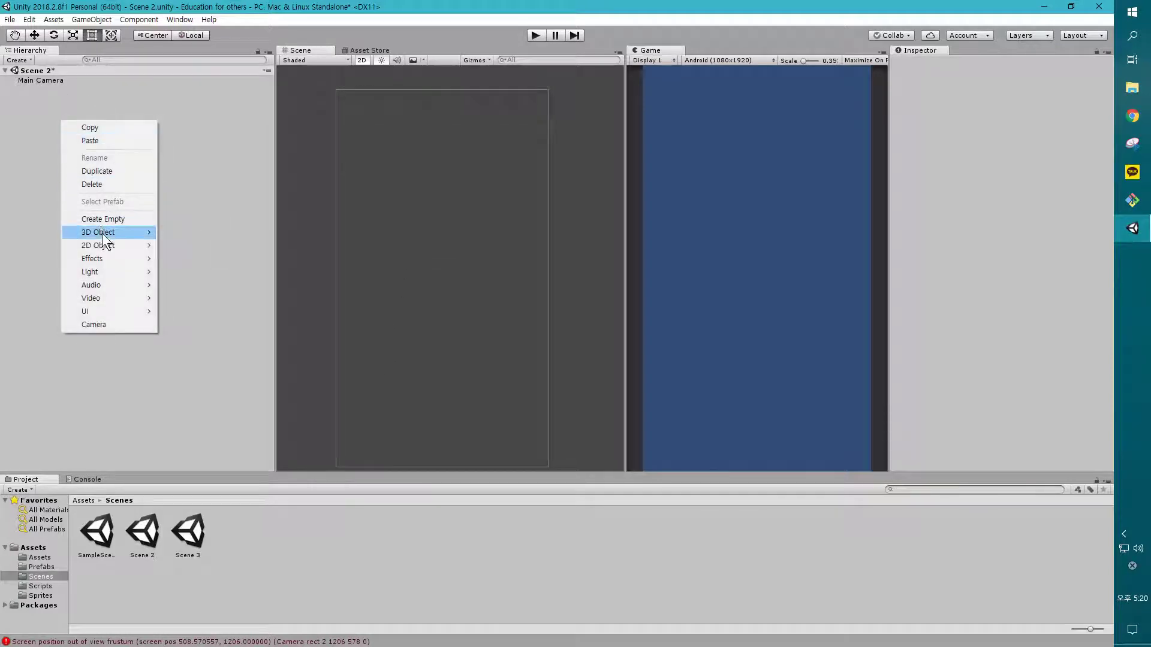
mouse_move(106, 307)
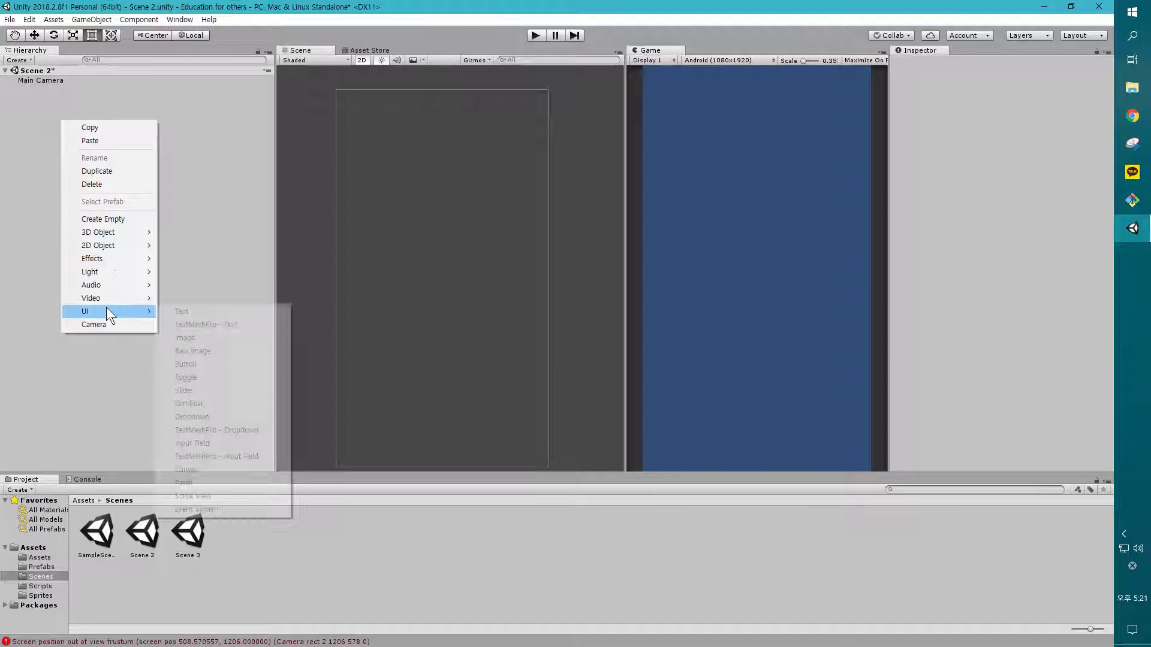
left_click(204, 315)
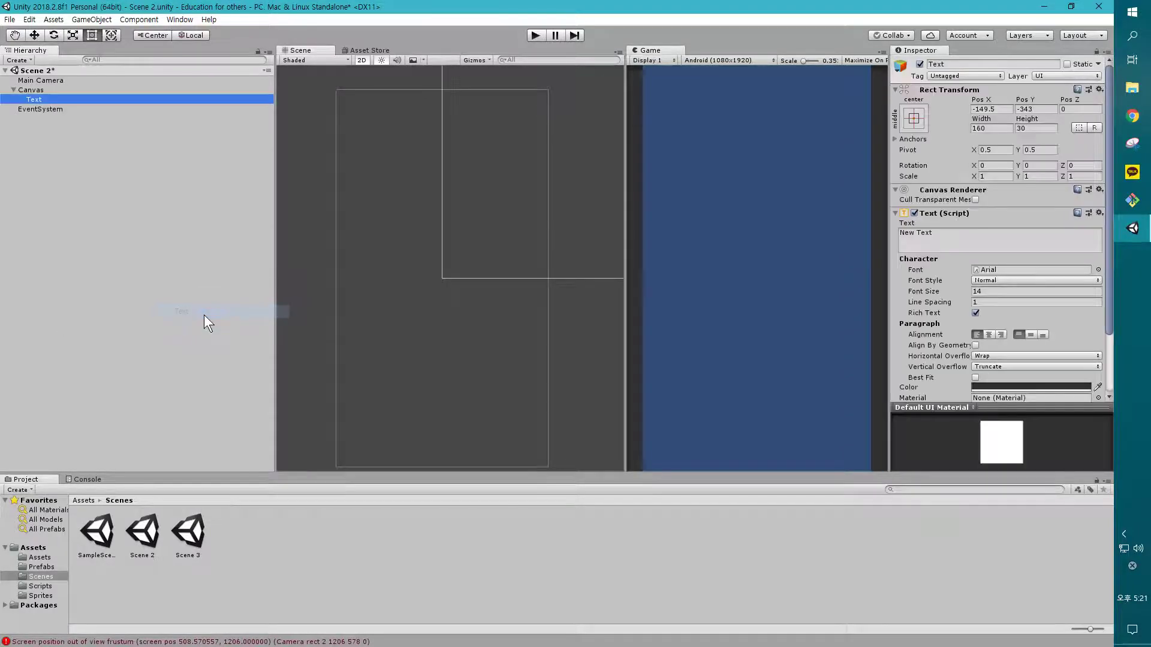
double_click(60, 91)
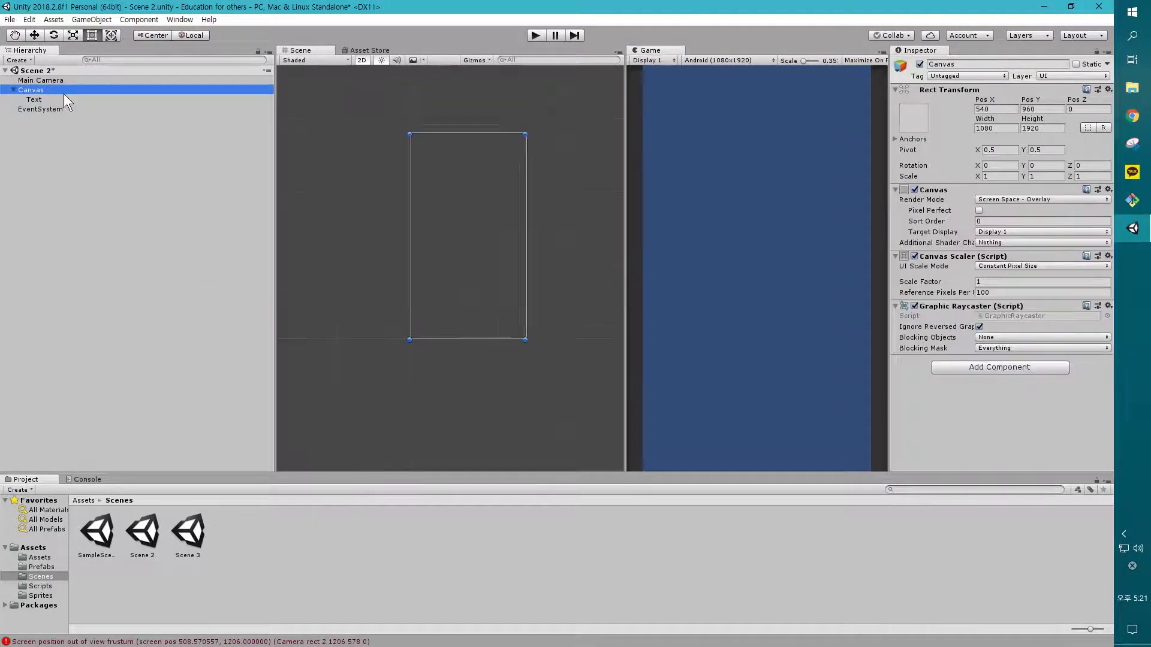
scroll(397, 262, "up", 2)
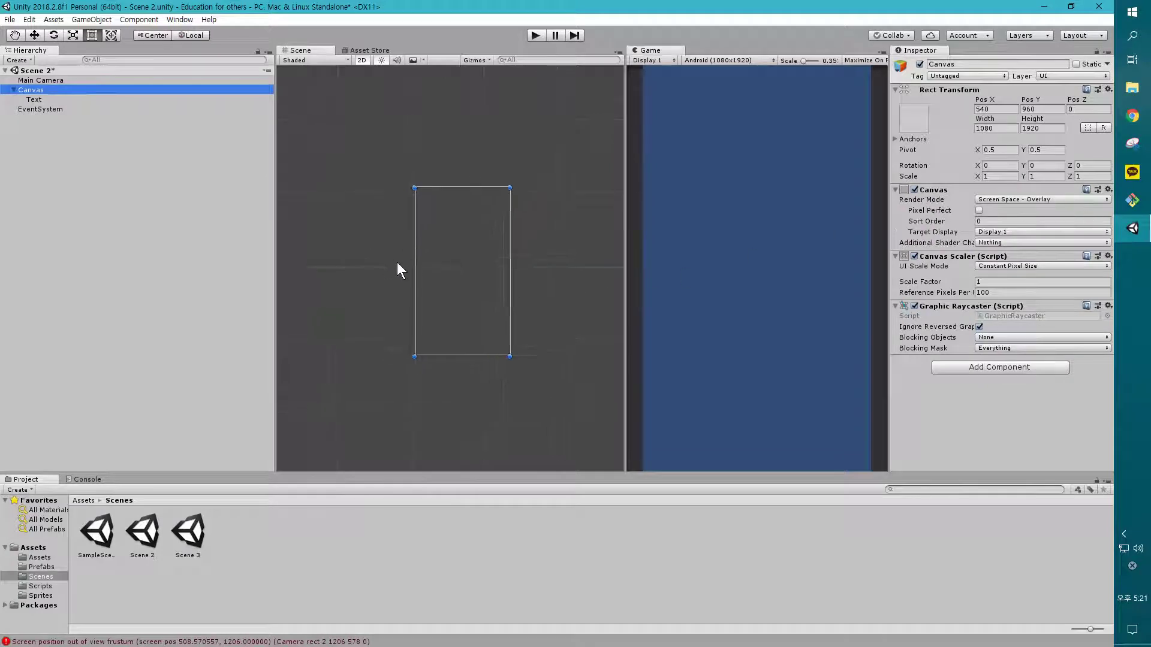
scroll(487, 268, "up", 2)
scroll(434, 277, "up", 2)
- Enlarge the text box to about 488 by 91, centre it horizontally, and set font size 73
double_click(105, 100)
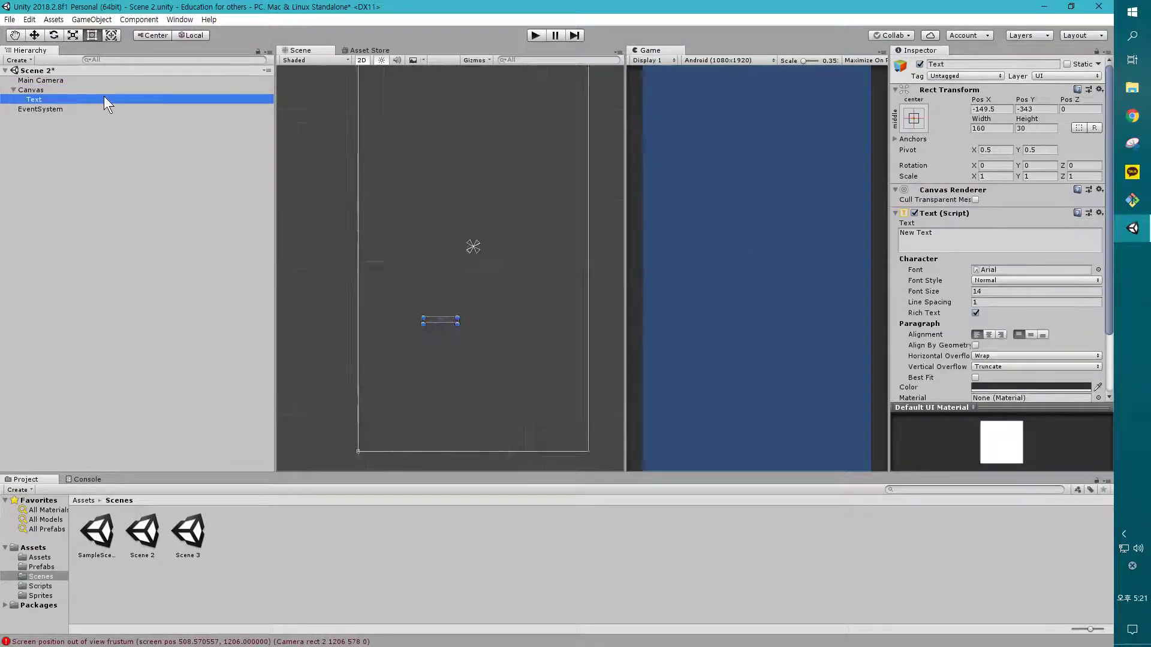
scroll(420, 367, "down", 2)
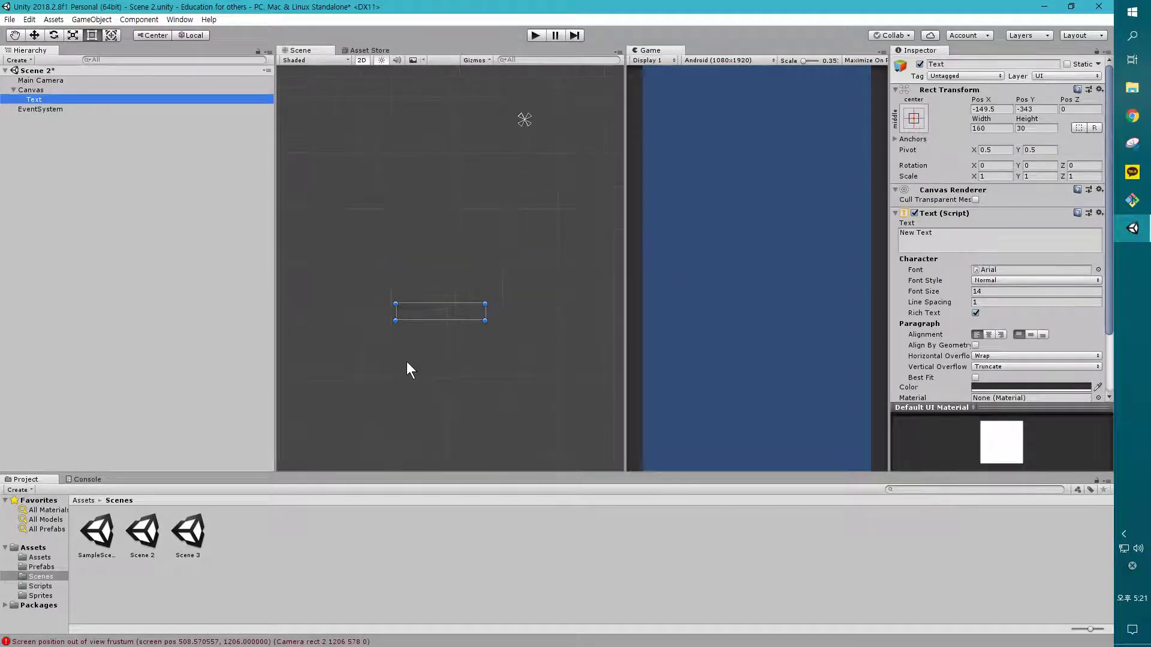
scroll(399, 367, "down", 2)
scroll(395, 372, "down", 2)
scroll(388, 371, "down", 2)
scroll(447, 193, "down", 1)
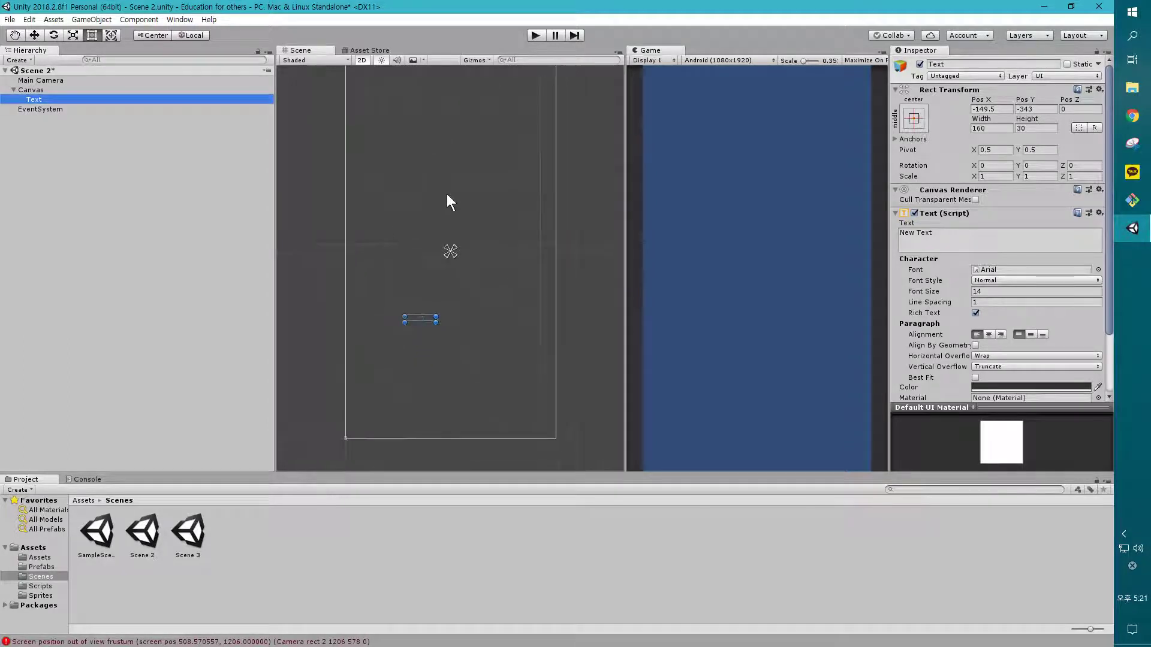
scroll(442, 195, "down", 1)
left_click_drag(431, 296, 490, 268)
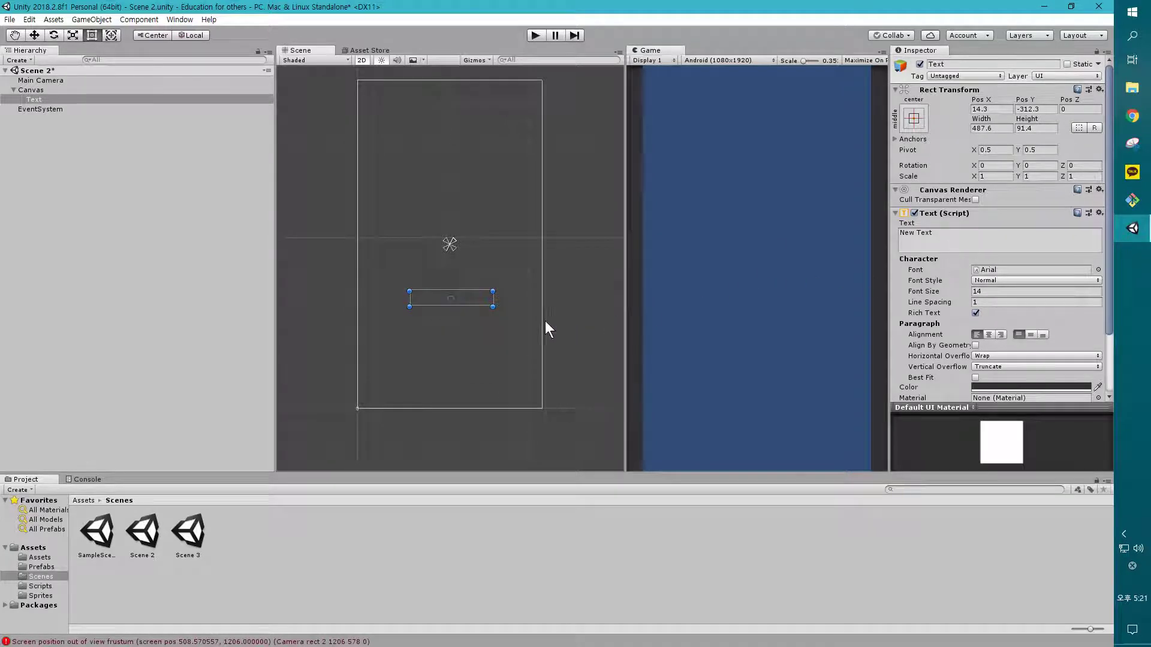
left_click_drag(470, 297, 469, 270)
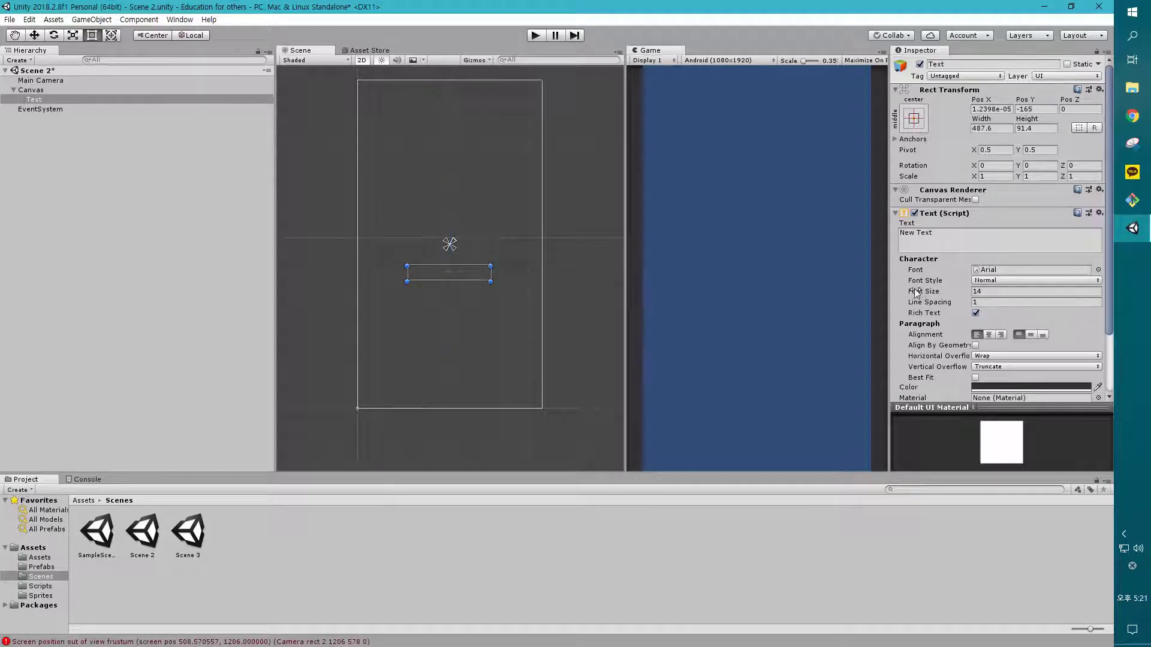
mouse_move(915, 292)
left_mouse_down()
mouse_move(989, 294)
mouse_move(953, 304)
left_mouse_up()
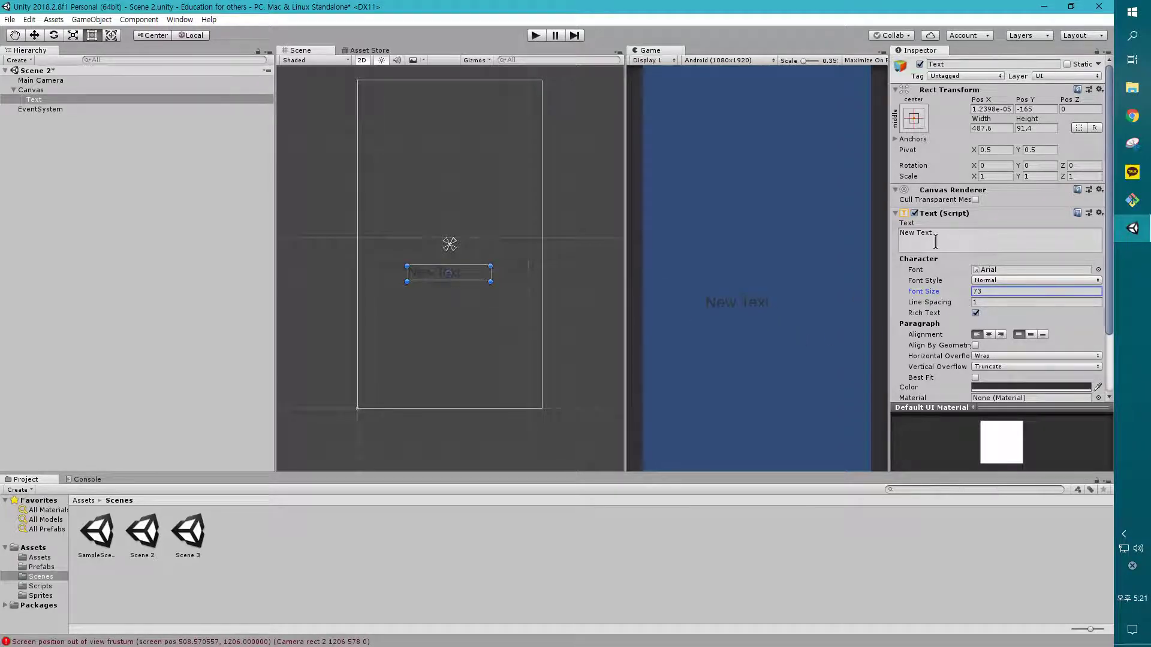
- Replace 'New Text' with '내 글자' and keep Arial selected as the font
left_click(956, 231)
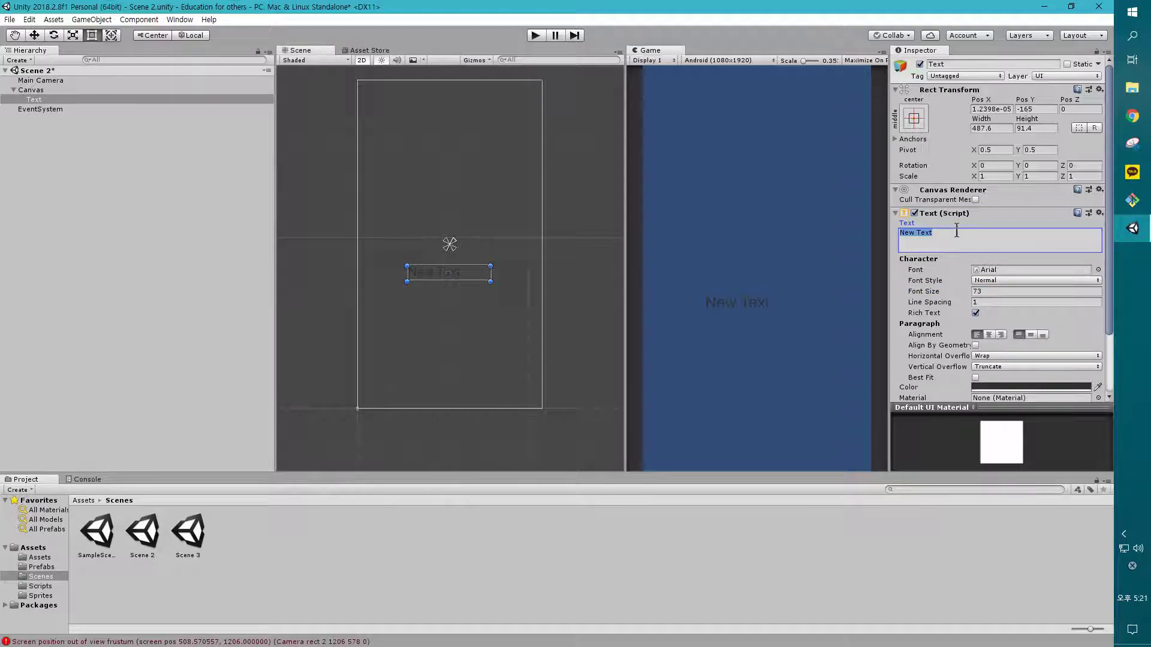
type("내 글")
type("자")
left_click(1078, 270)
left_click(1098, 270)
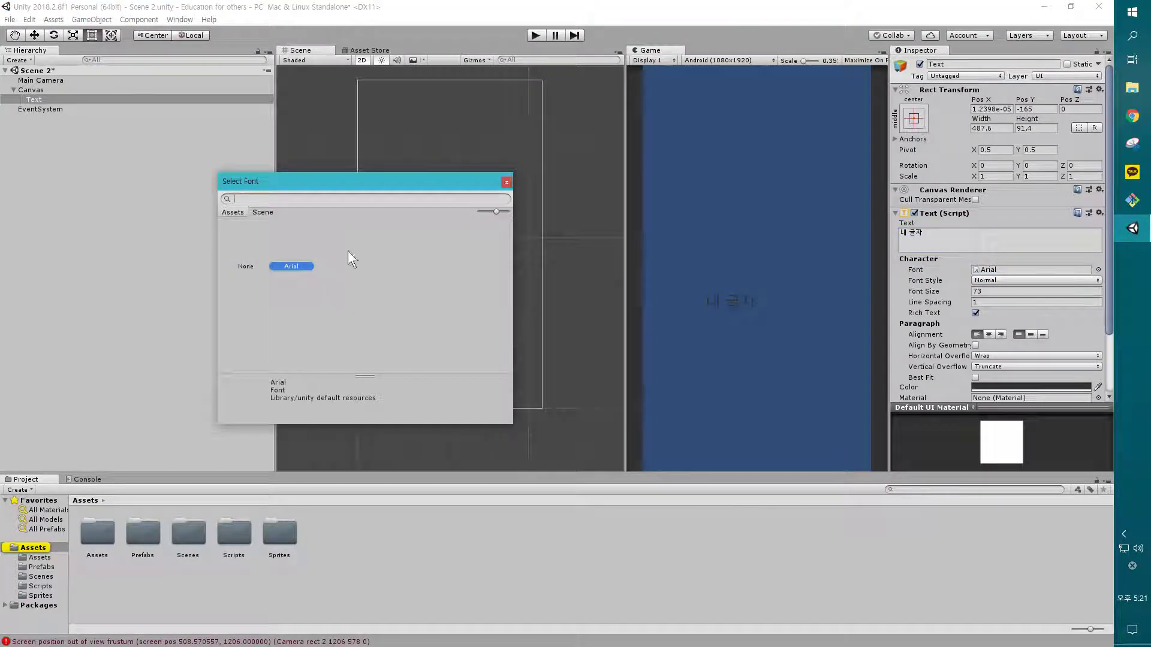
left_click(263, 255)
left_click(292, 265)
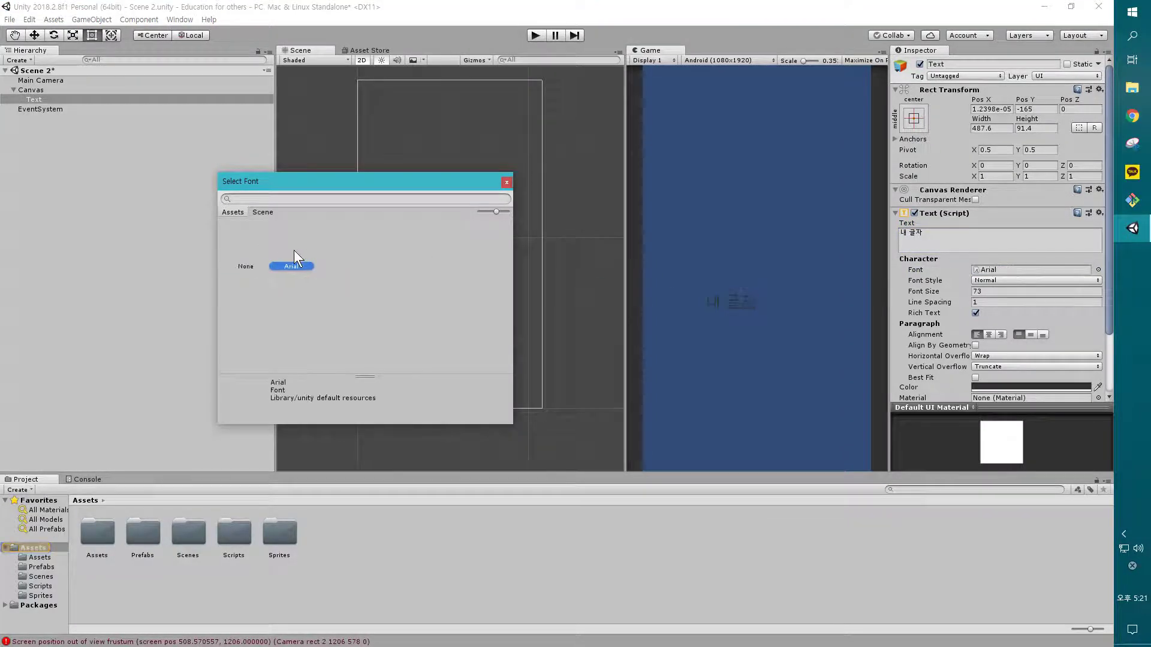
double_click(294, 263)
left_click(995, 271)
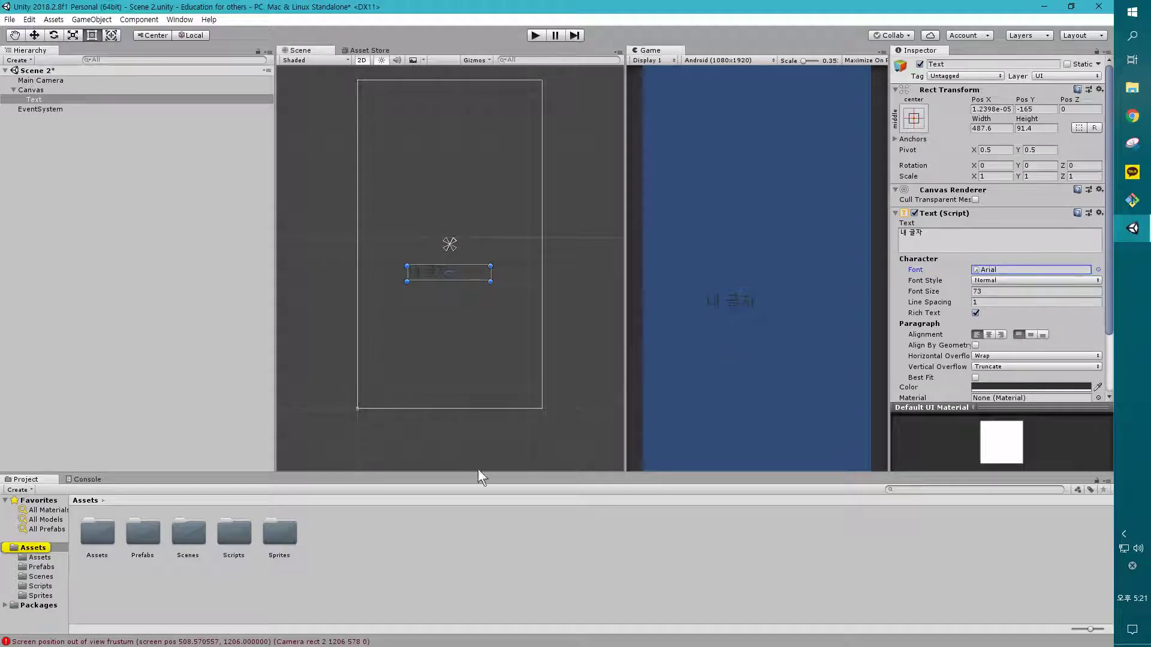
left_click(333, 549)
left_click(415, 262)
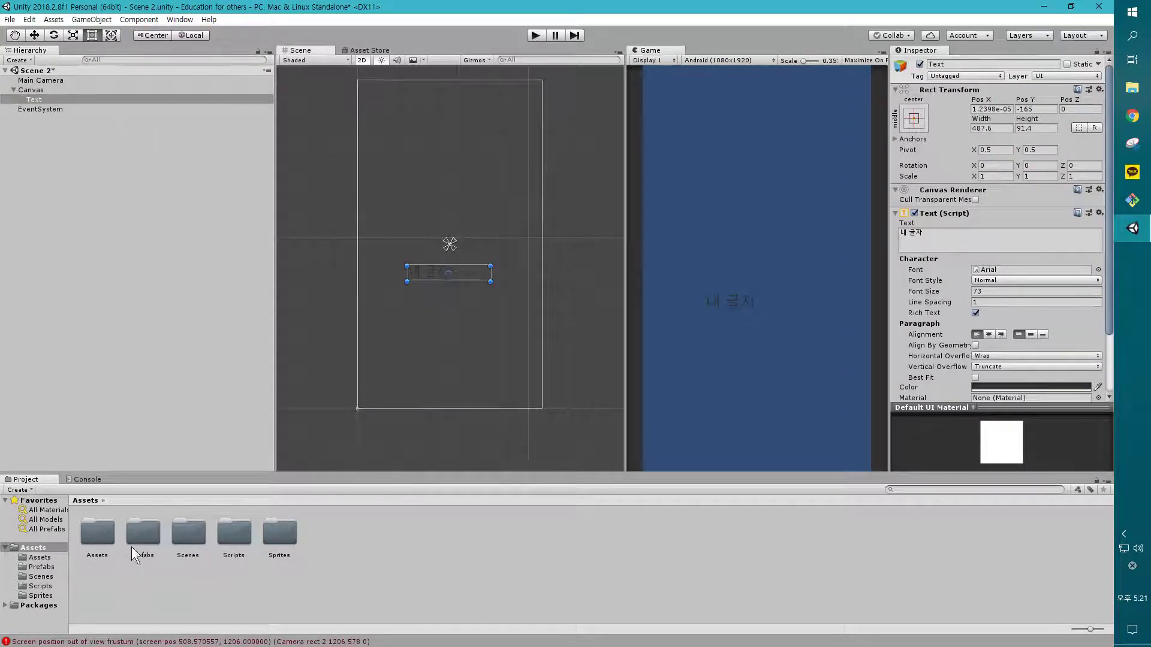
- Create a new folder named Fonts in the Assets folder
left_click(295, 579)
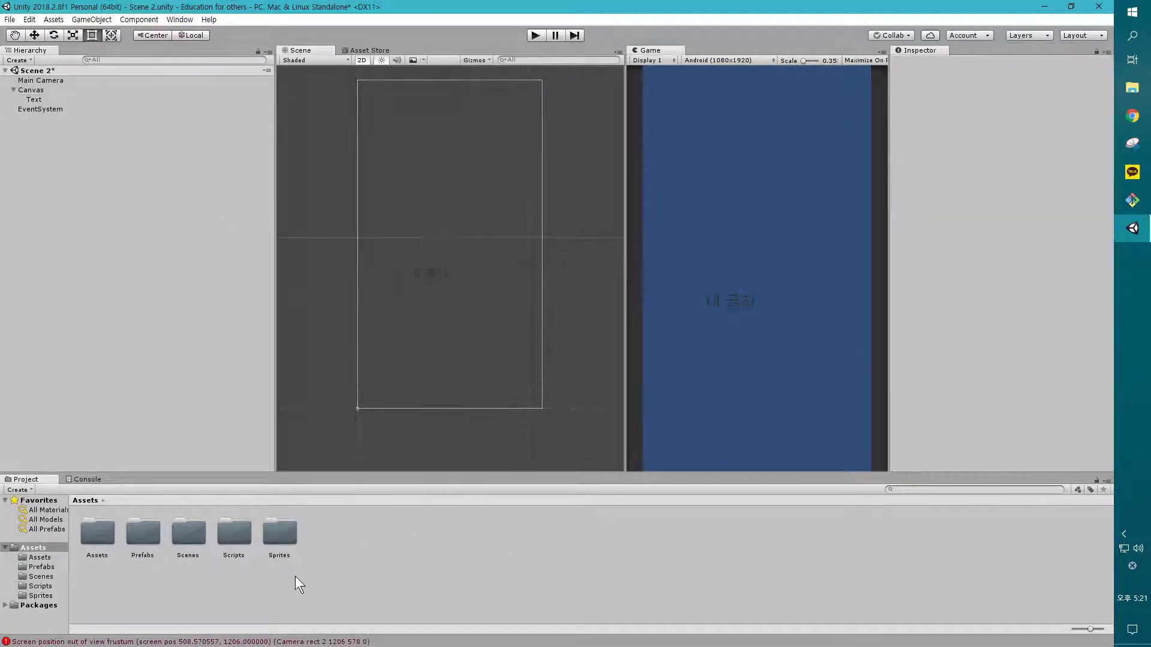
right_click(329, 548)
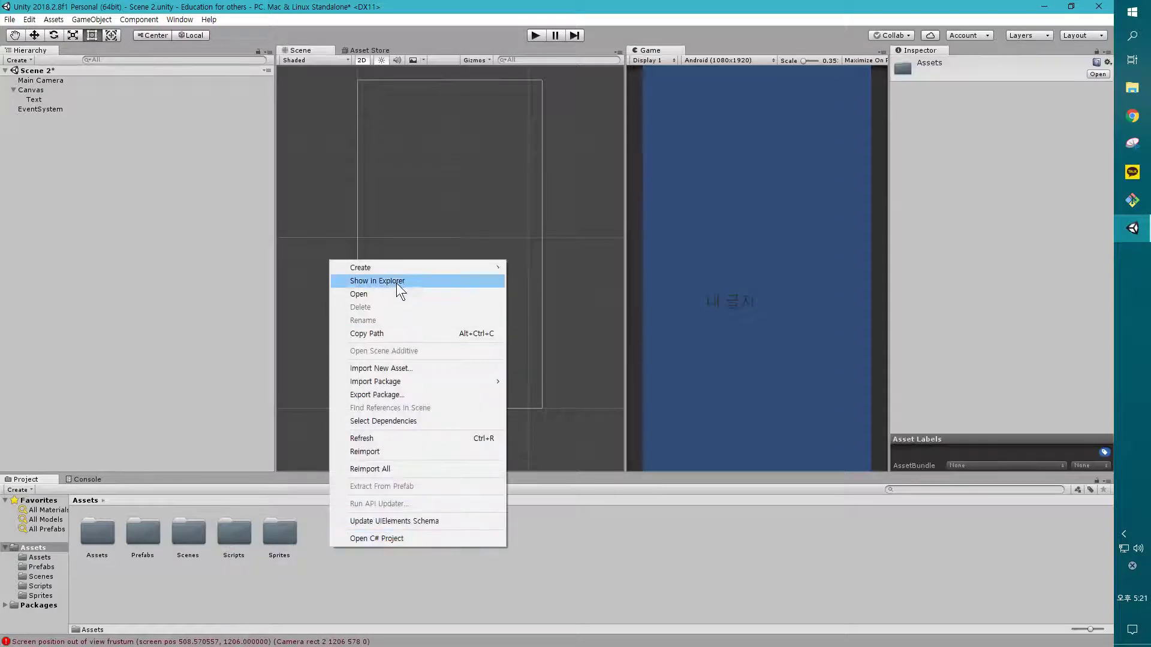
mouse_move(401, 266)
left_click(543, 222)
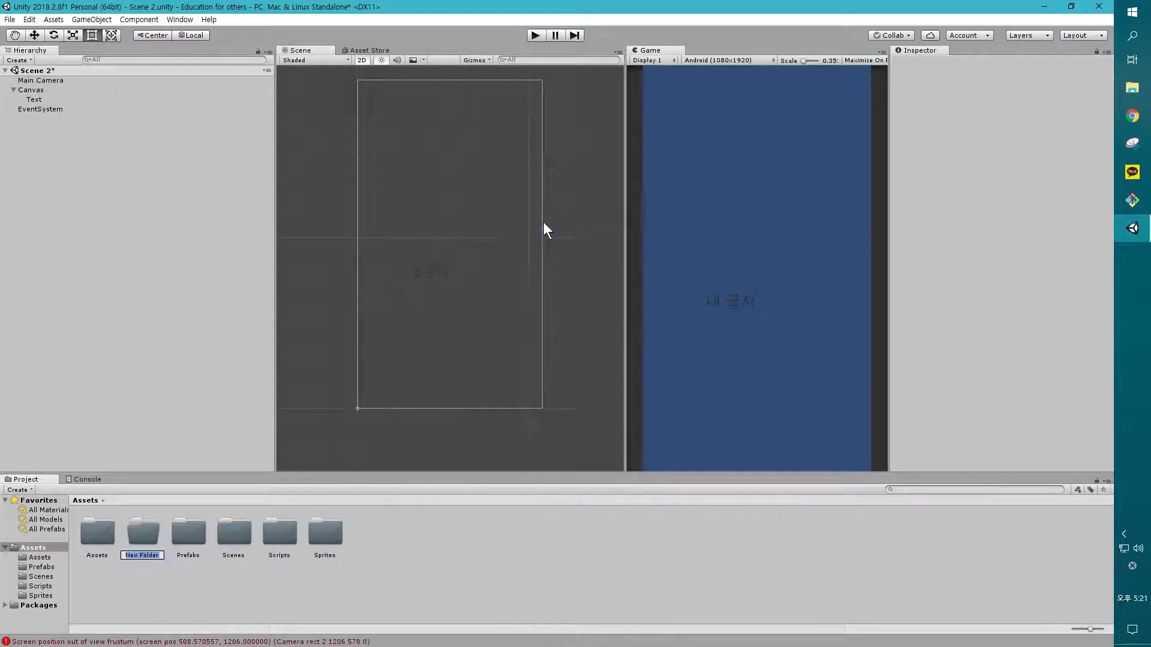
type("ㅌ")
type("onts")
key("Return")
key("Return")
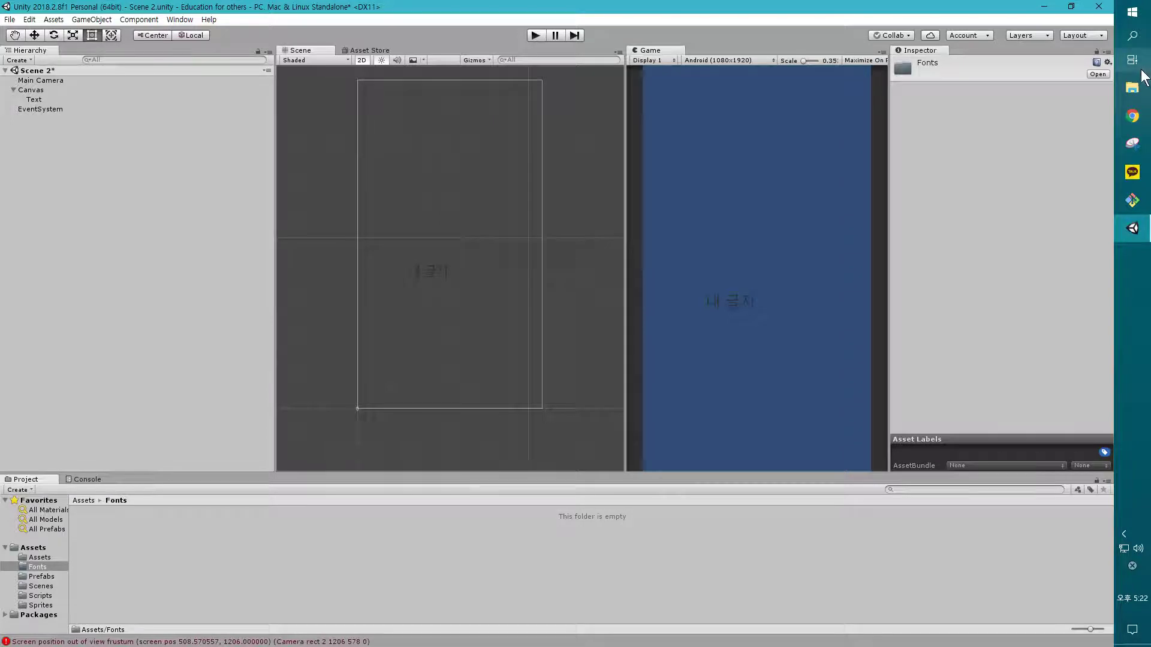
- Browse File Explorer to the C:\Windows\Fonts folder
left_click(1133, 88)
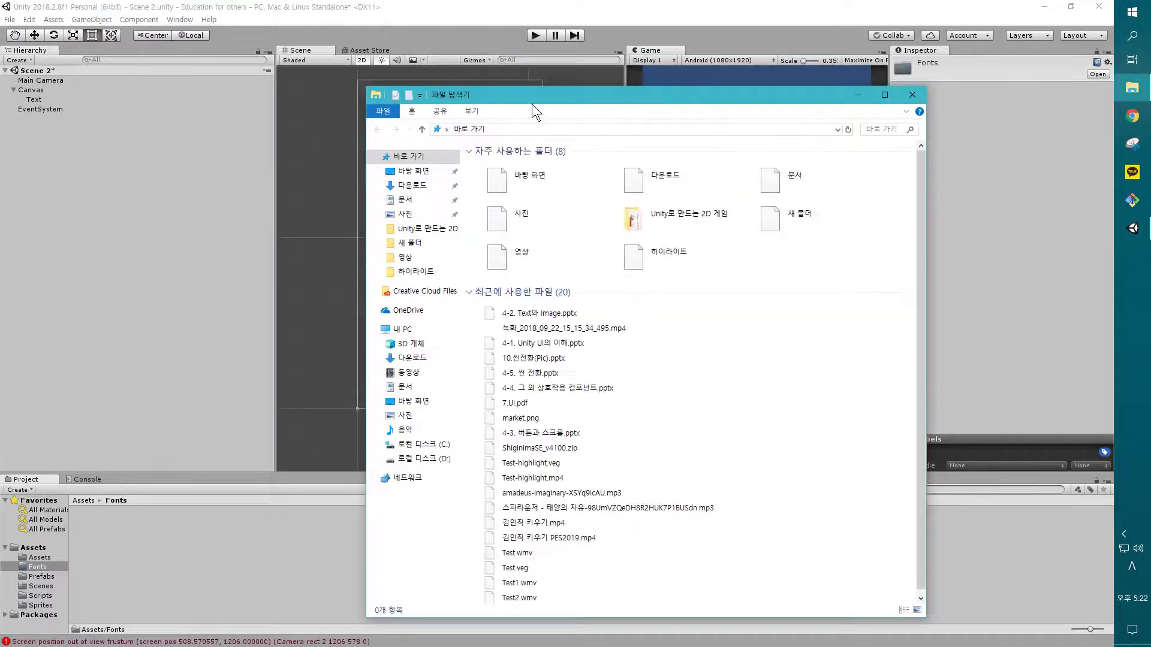
left_click_drag(531, 99, 694, 75)
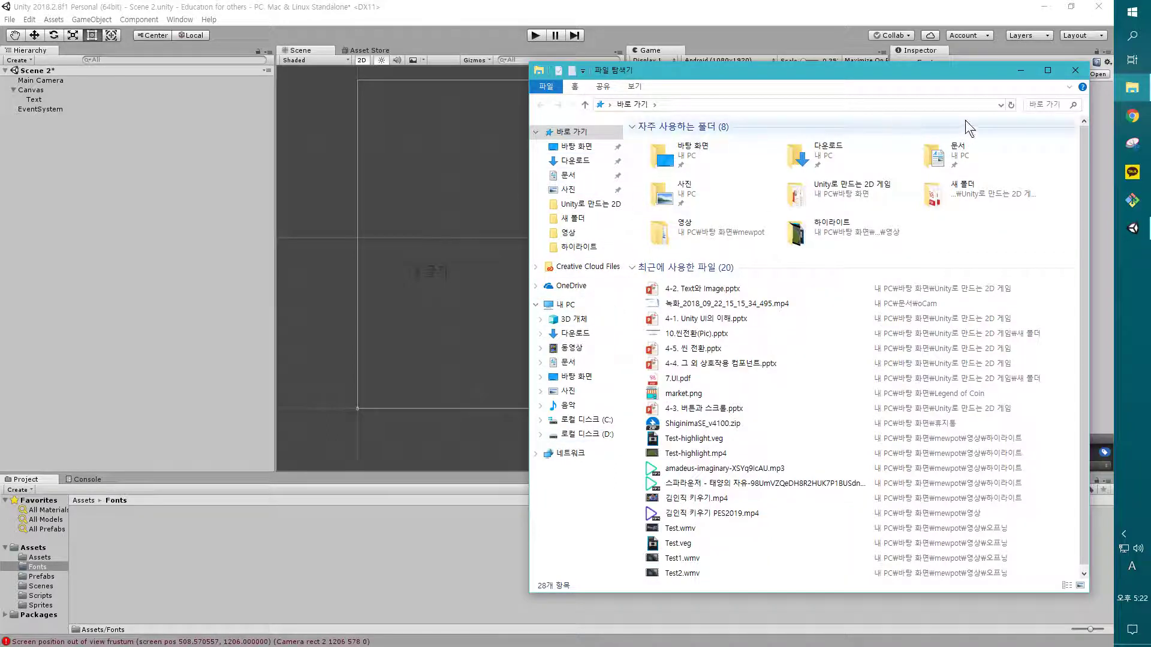
left_click(581, 419)
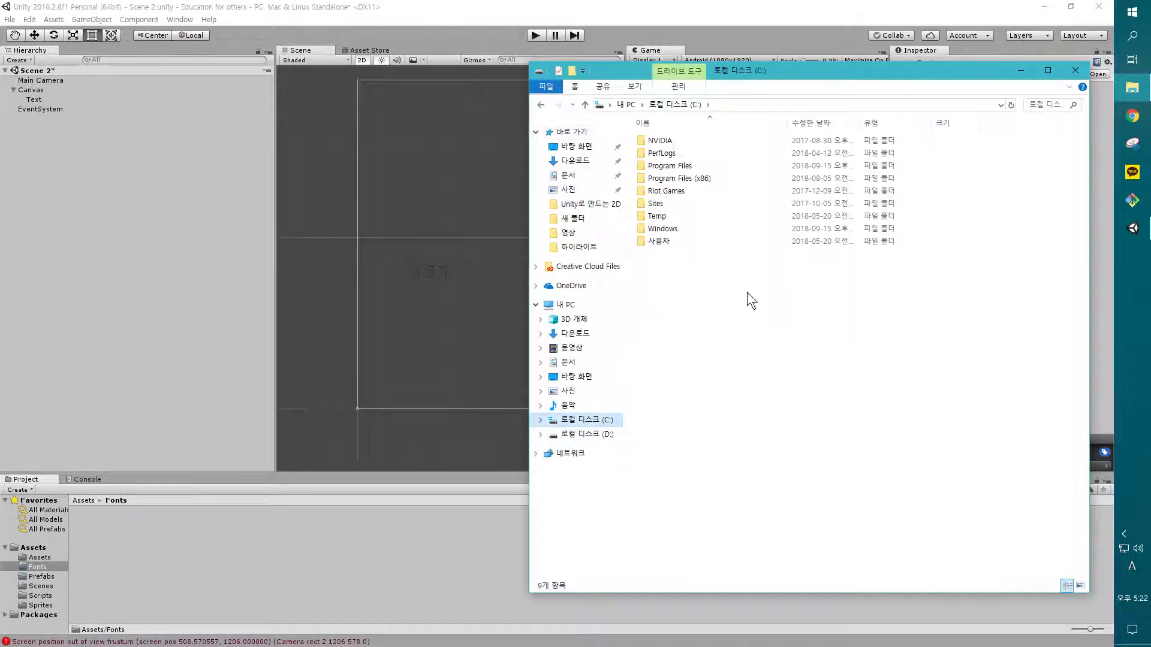
double_click(665, 229)
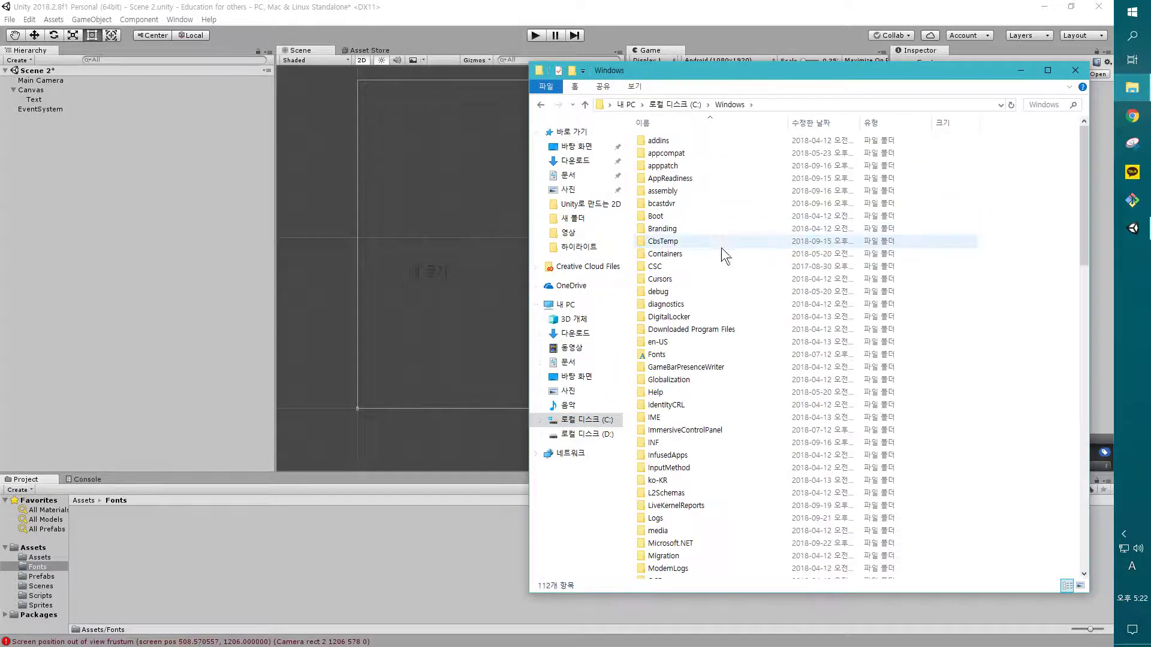
double_click(713, 355)
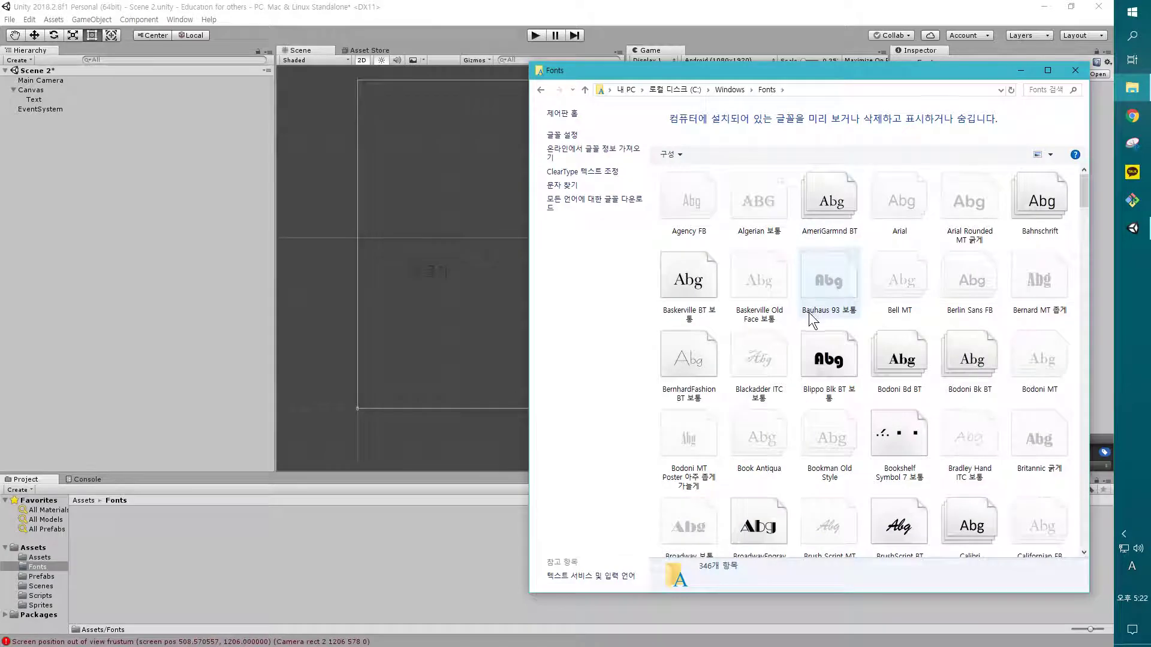
- Find and select the 문체부 훈민정음체 font in the installed fonts list
scroll(897, 365, "down", 5)
scroll(839, 365, "down", 3)
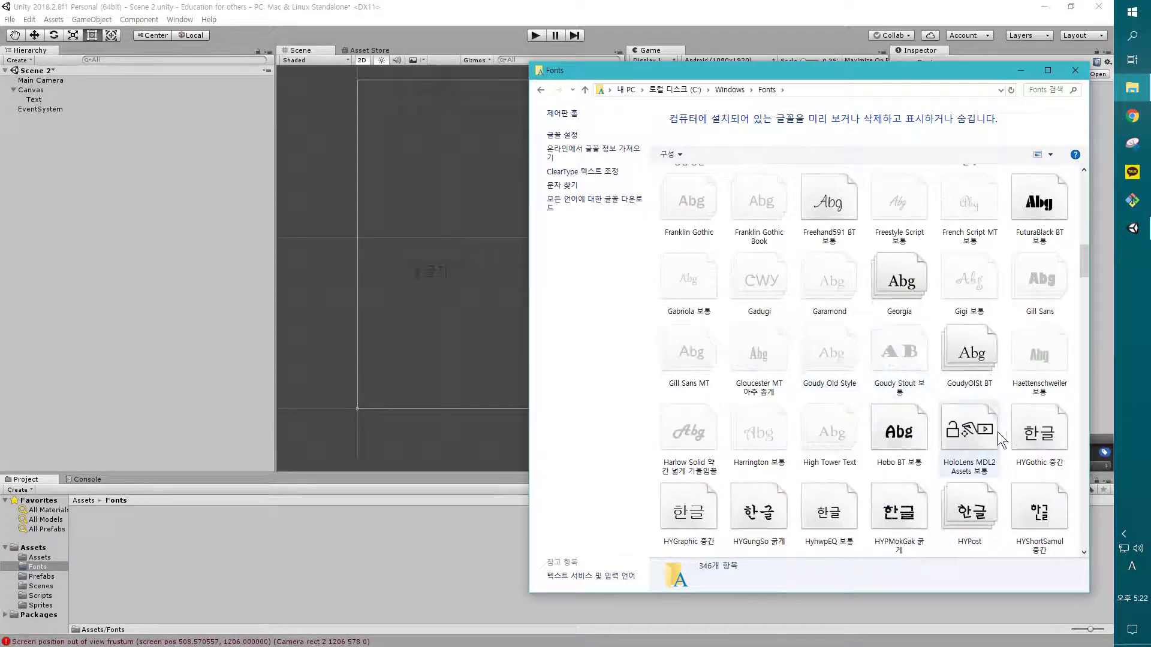
scroll(742, 362, "up", 3)
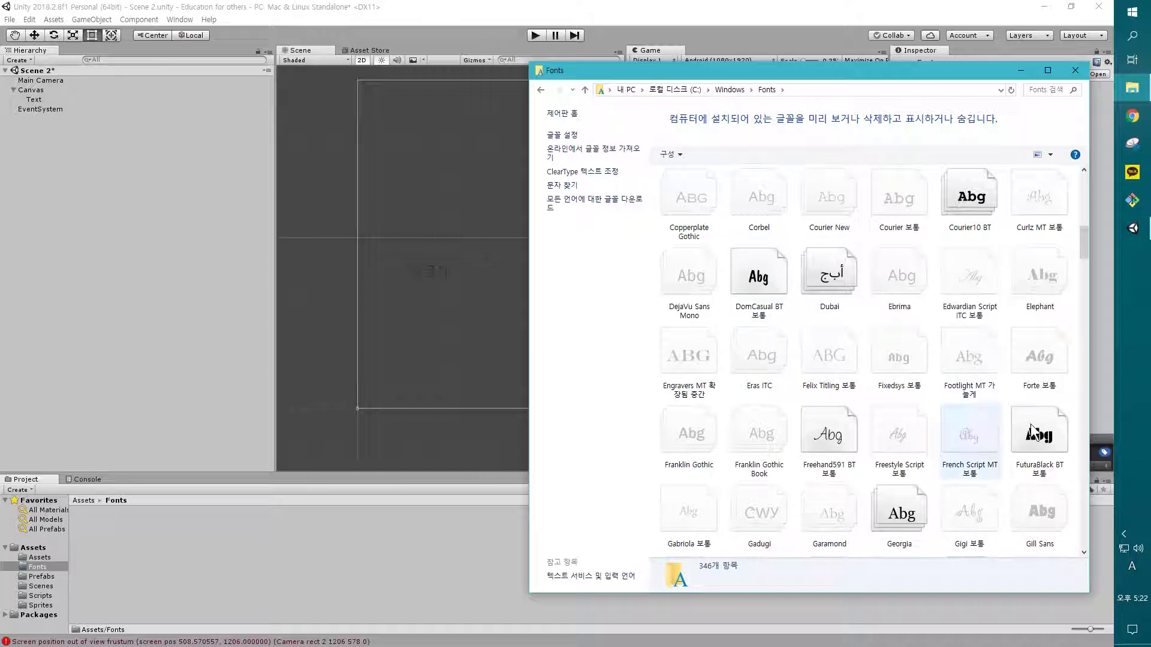
scroll(1028, 424, "down", 10)
scroll(1025, 418, "down", 8)
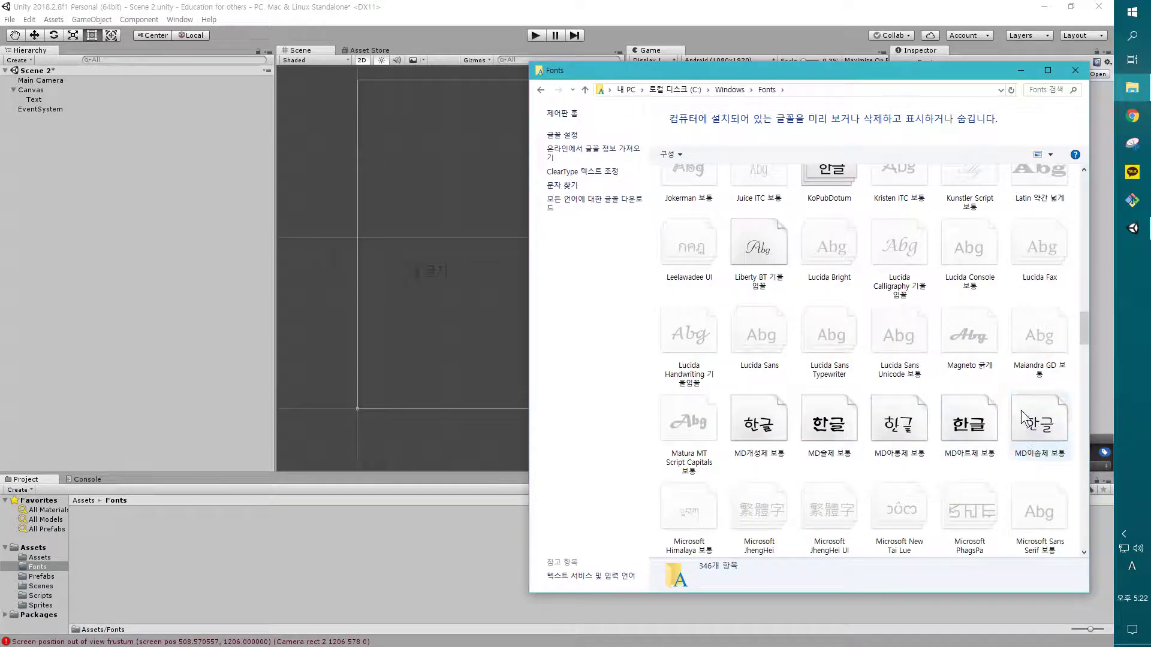
scroll(865, 422, "down", 2)
scroll(865, 420, "down", 8)
scroll(887, 426, "down", 8)
scroll(995, 441, "down", 7)
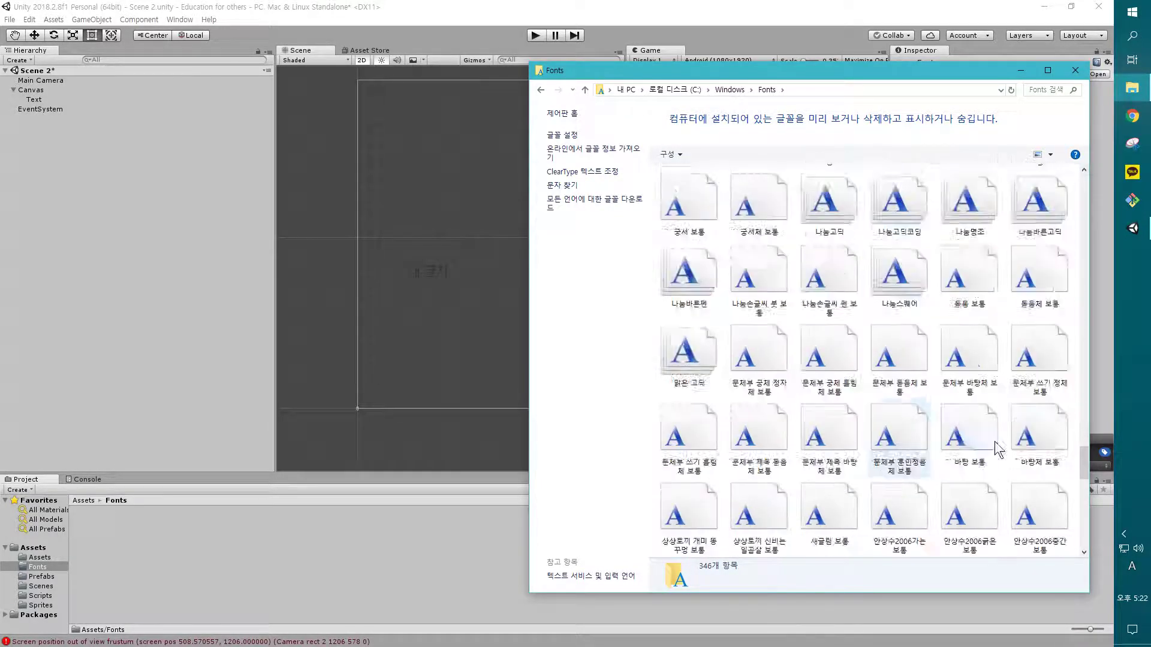
scroll(781, 402, "down", 3)
scroll(877, 414, "up", 2)
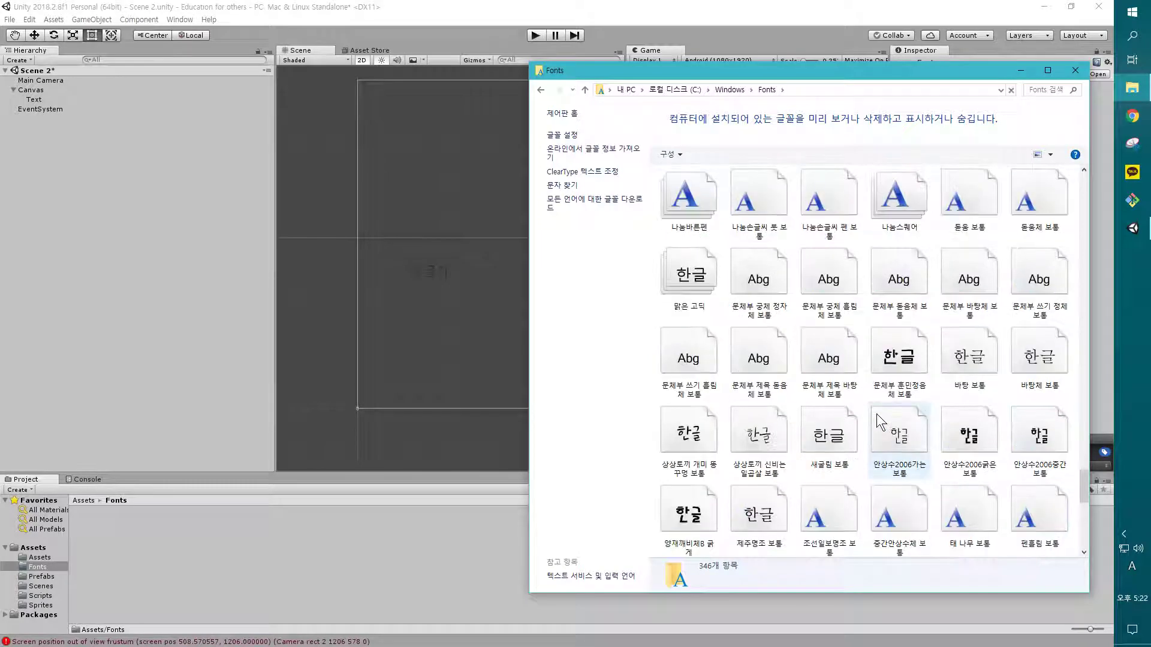
left_click(924, 368)
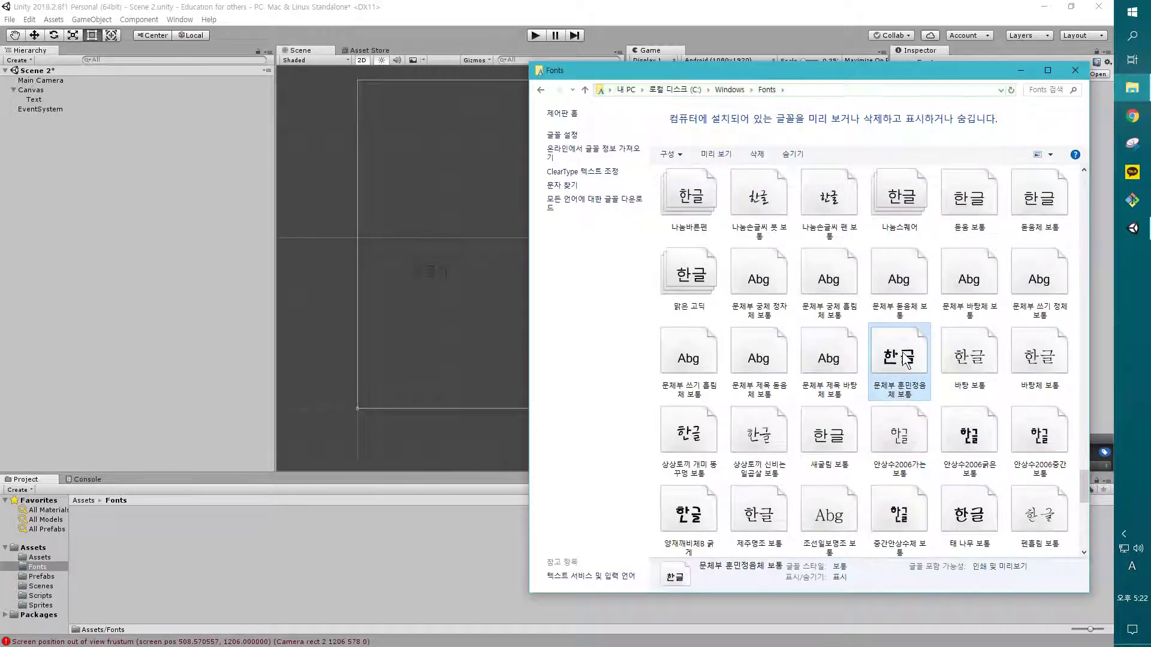
- Add MH.TTF to the project's Fonts folder via Show in Explorer and select the imported MH asset
left_click(198, 575)
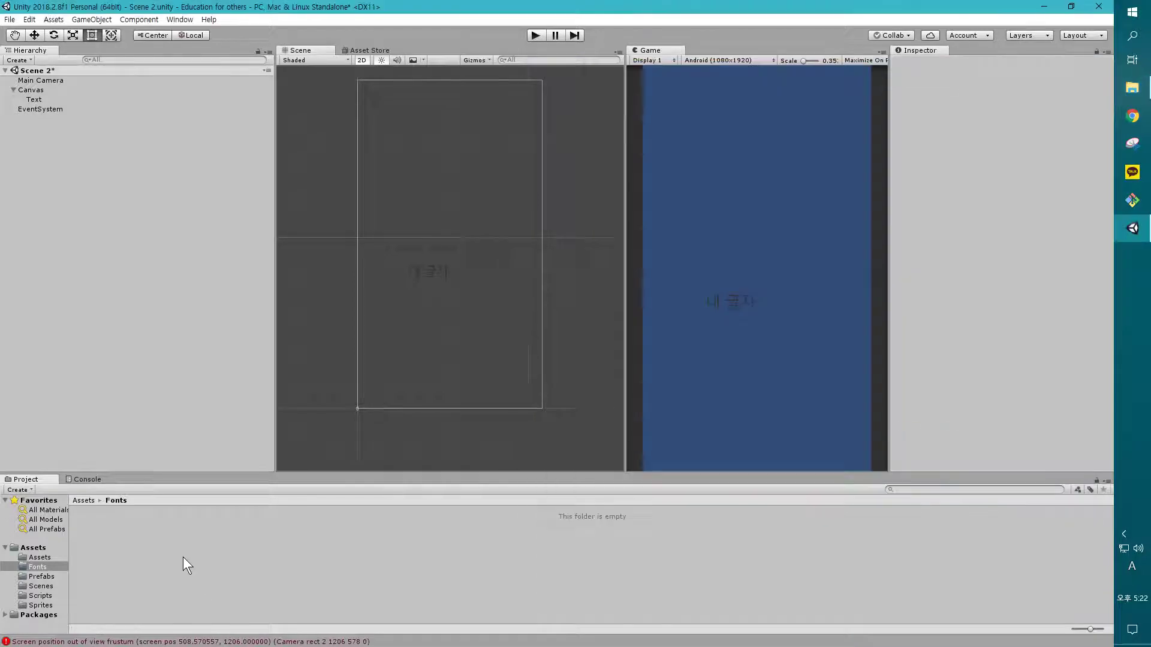
right_click(176, 545)
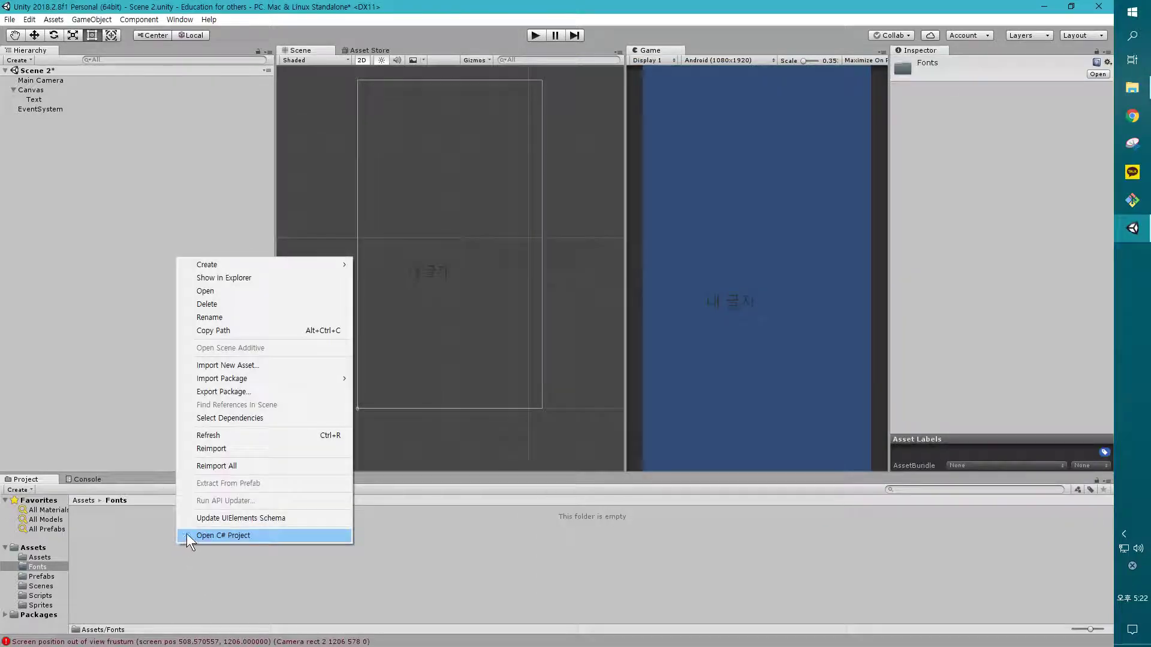
left_click(236, 278)
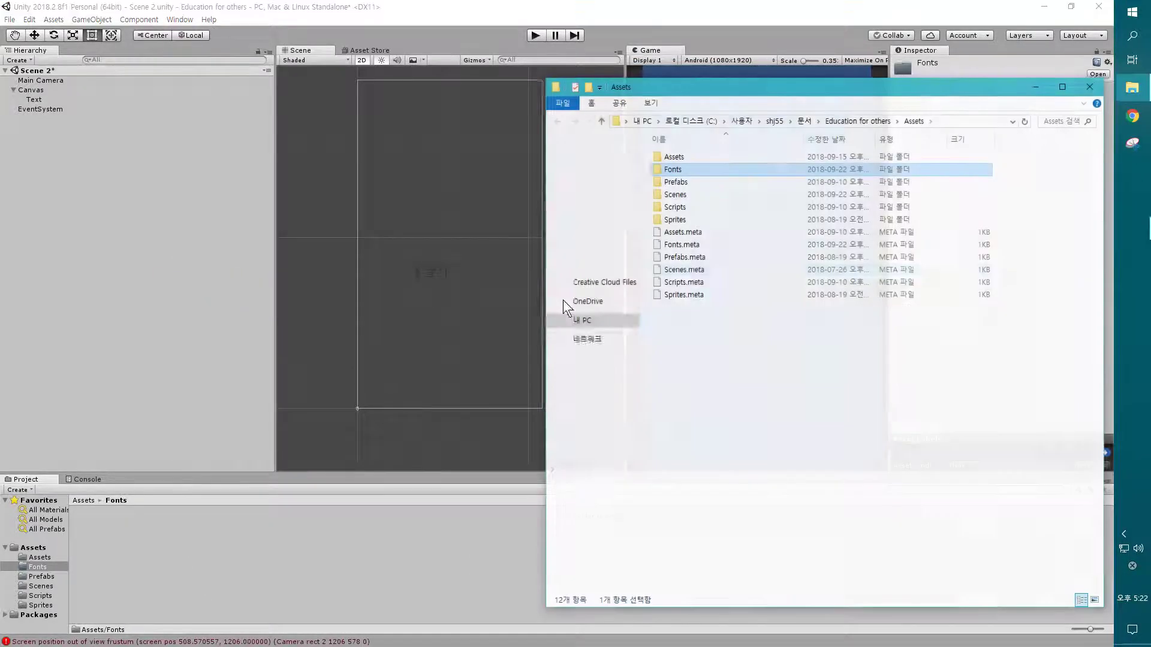
double_click(672, 169)
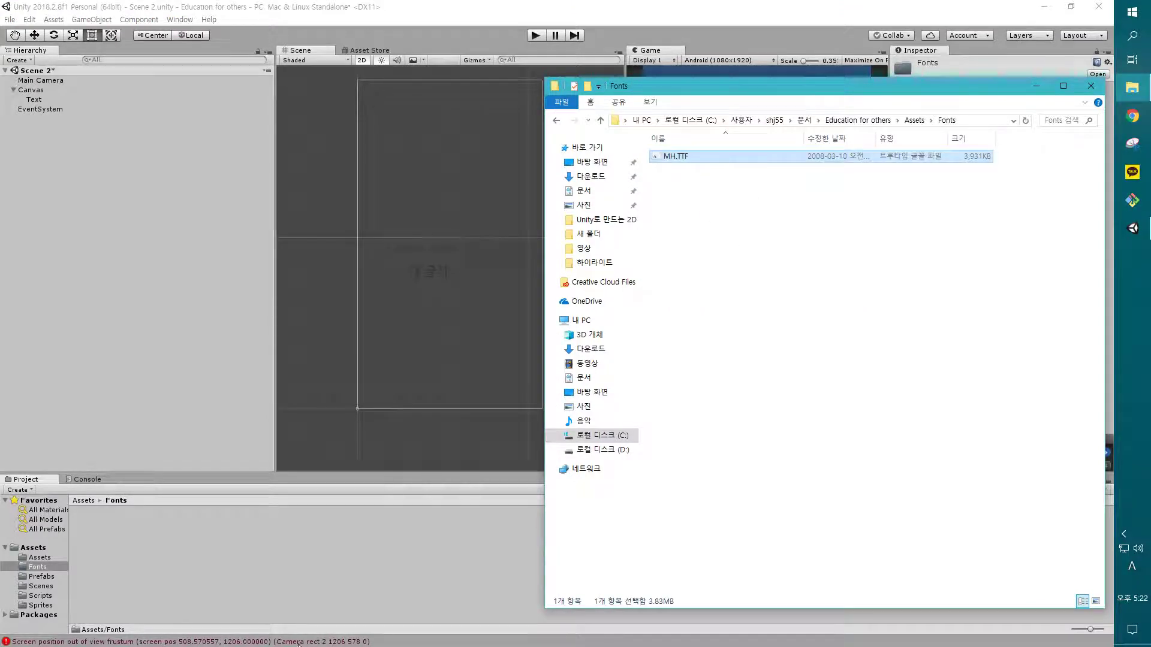
left_click(237, 556)
left_click(101, 535)
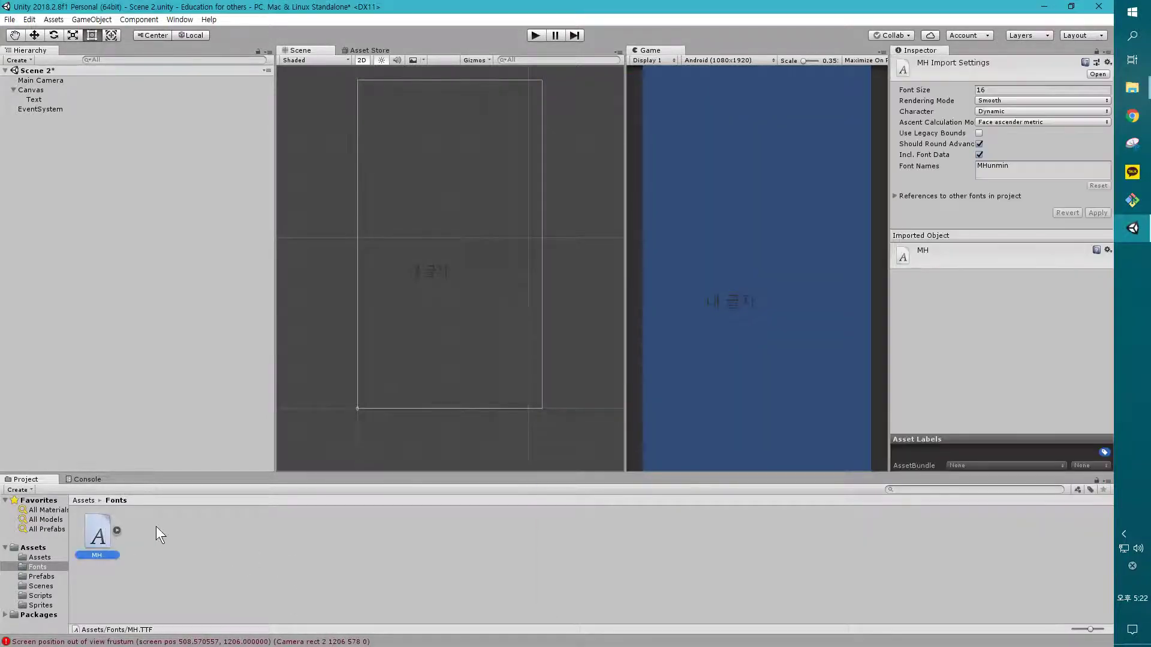
left_click(54, 100)
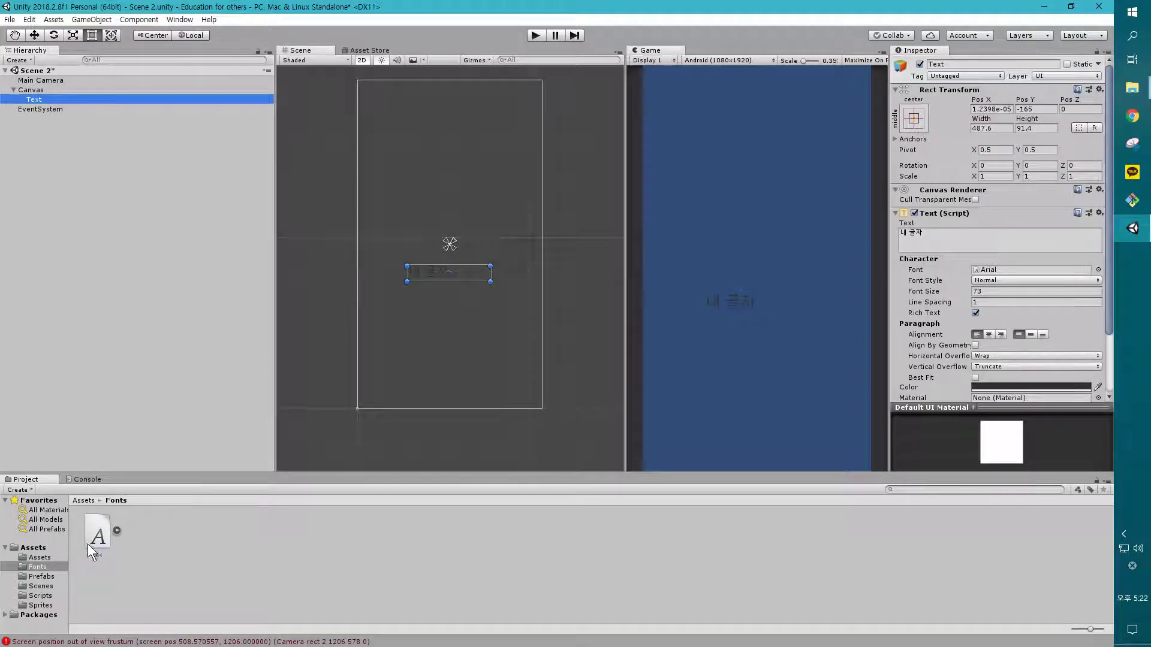
- Drag the MH font asset onto the Text's Font field, replacing Arial
left_click_drag(97, 536, 999, 273)
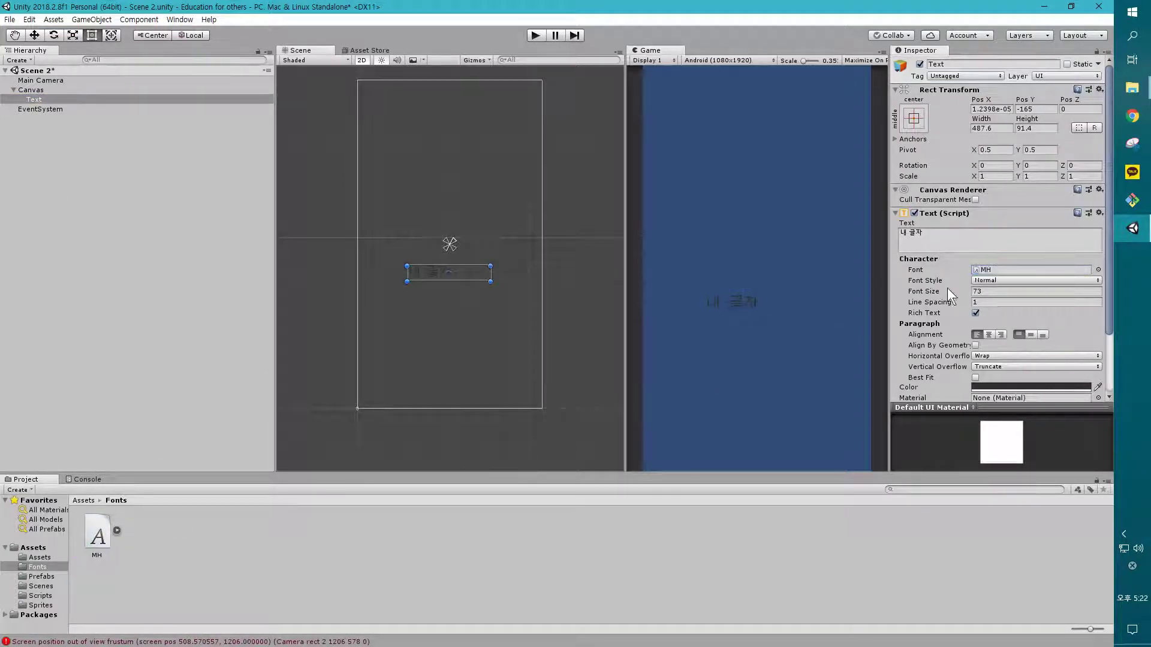
scroll(722, 308, "up", 2)
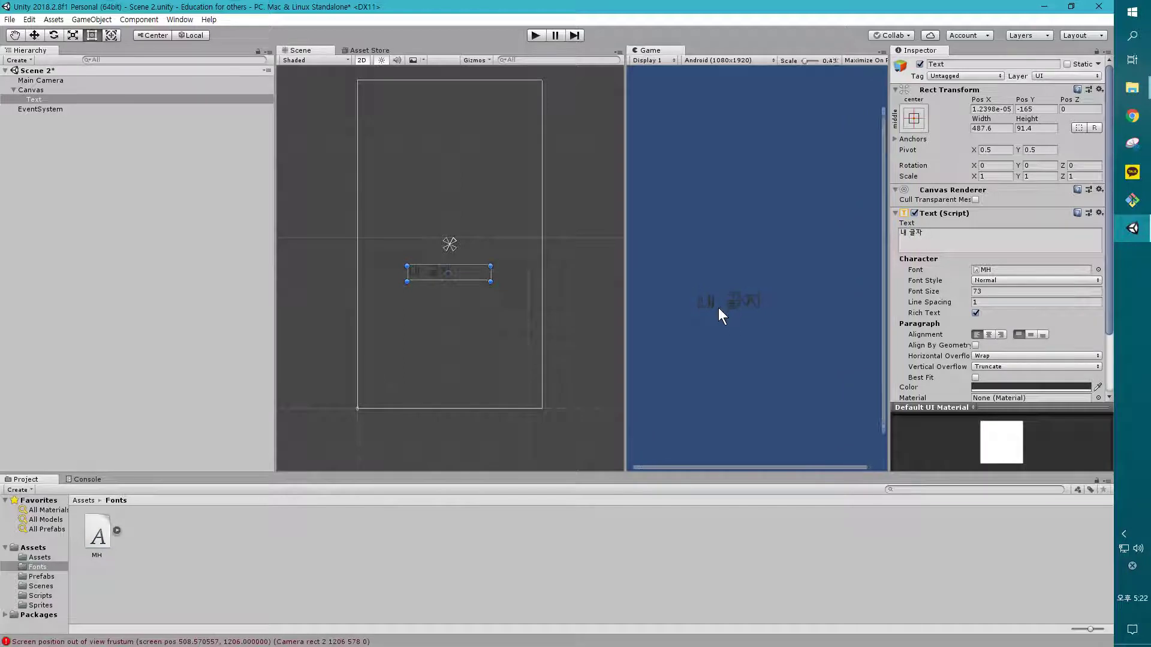
scroll(718, 308, "down", 2)
left_click(224, 536)
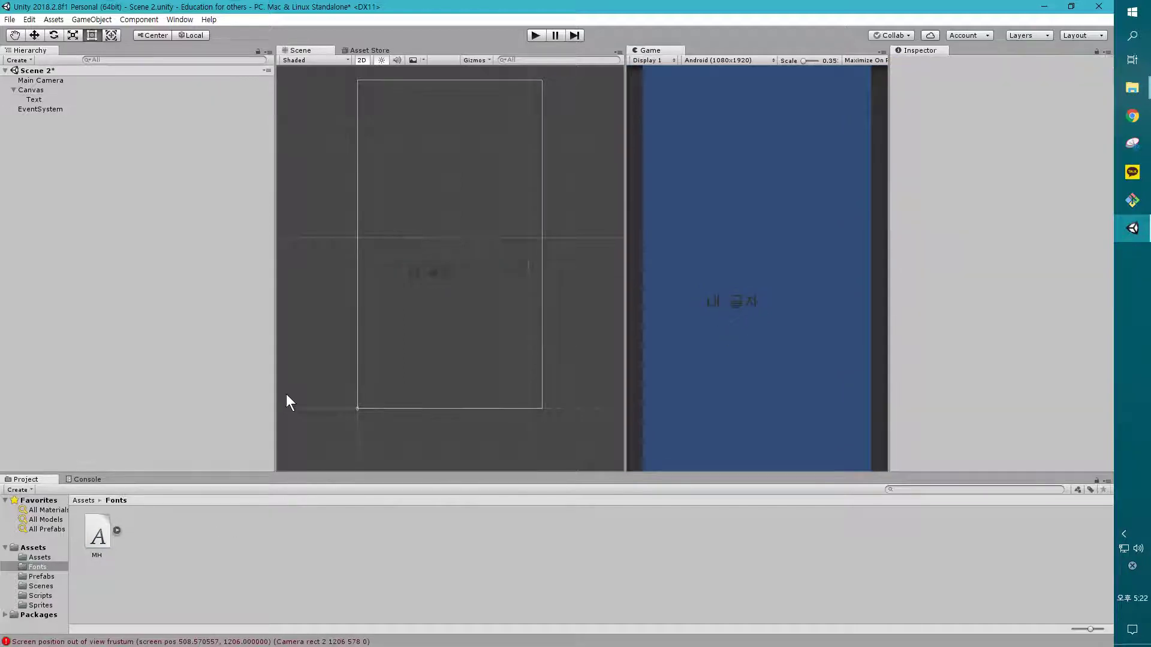
left_click(426, 271)
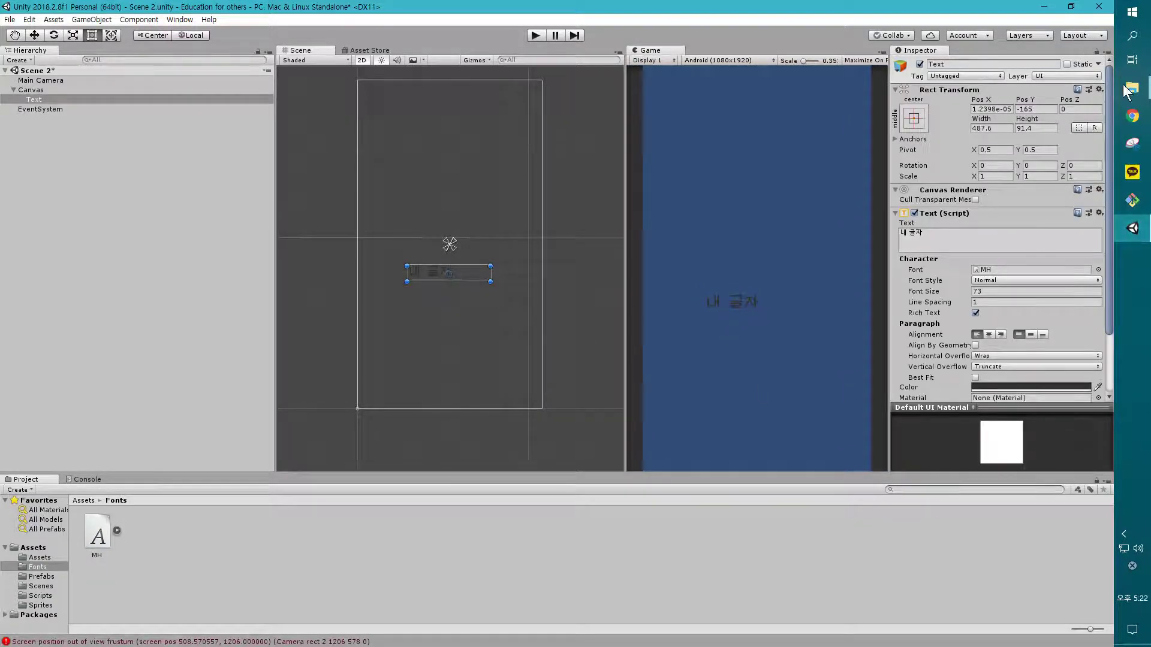
mouse_move(1132, 88)
left_click(1061, 139)
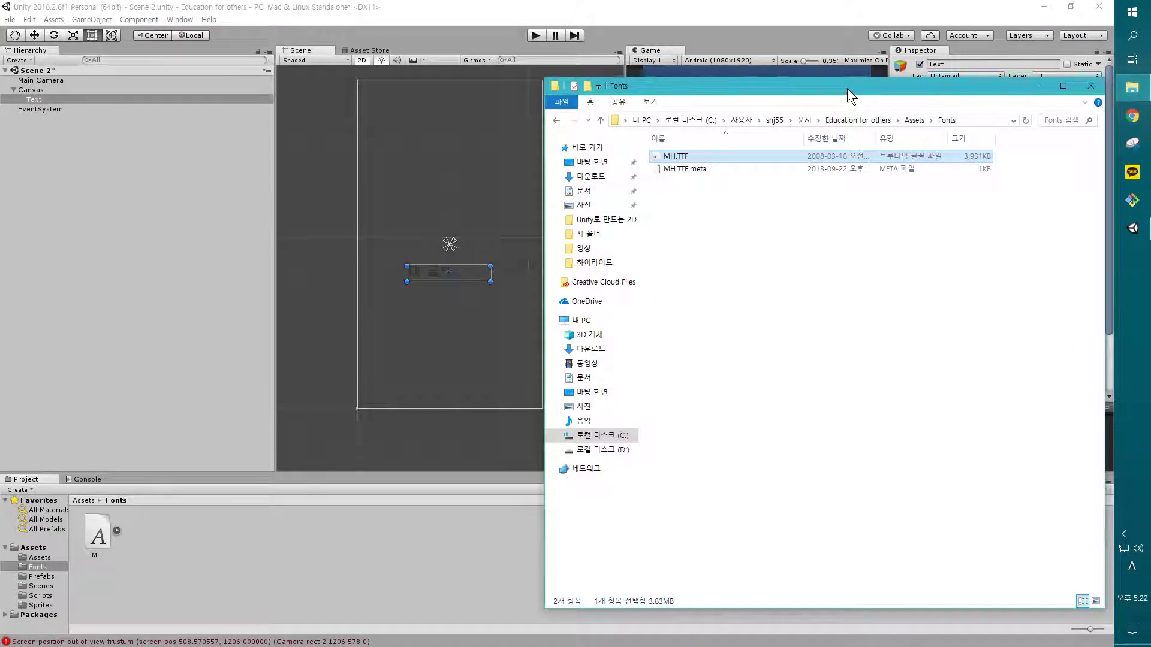
- Move the project Fonts window aside and bring up the Windows Fonts window
left_click_drag(847, 88, 680, 142)
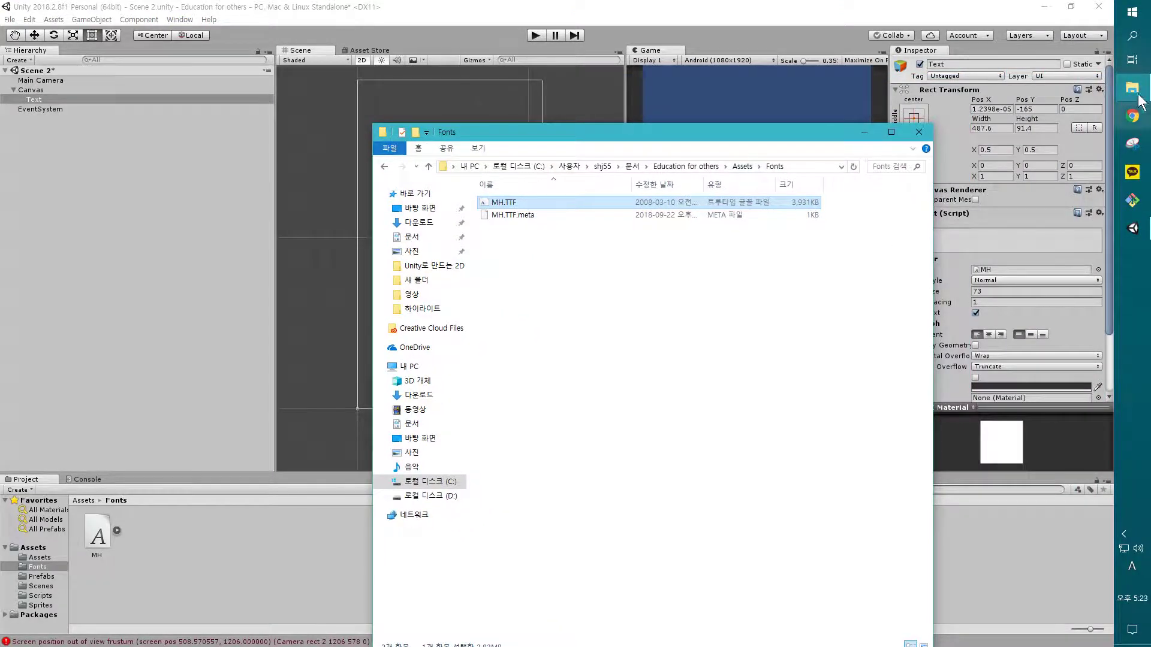
mouse_move(1132, 88)
left_click(1023, 72)
left_click_drag(783, 71, 643, 115)
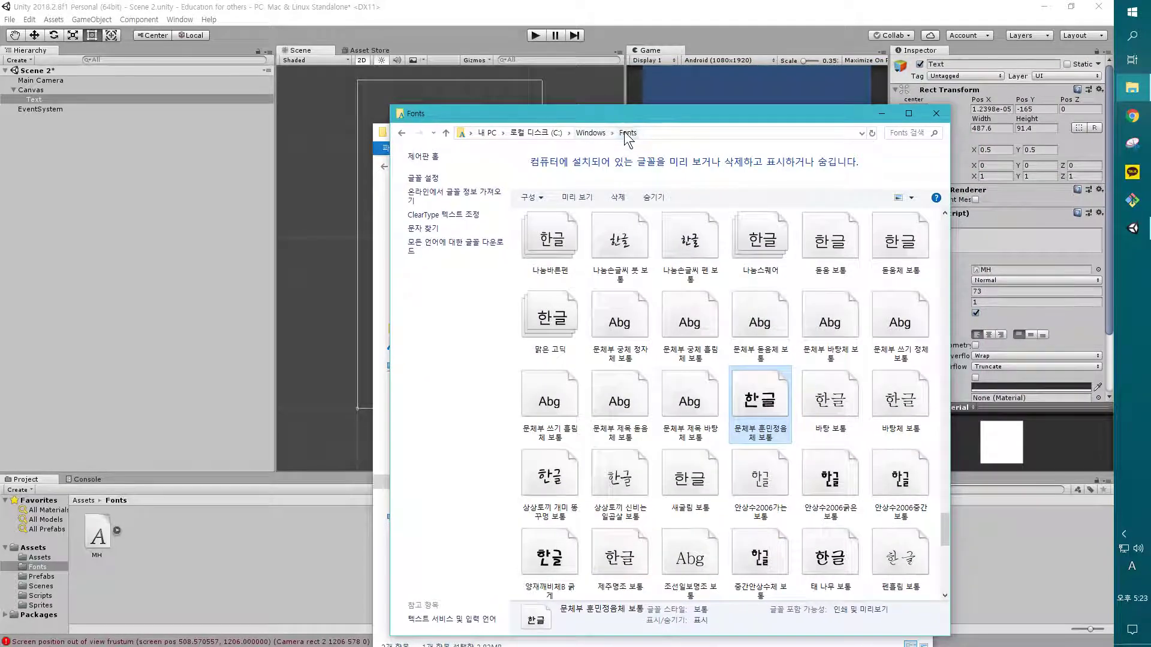
scroll(689, 360, "down", 3)
scroll(729, 448, "down", 5)
scroll(729, 448, "up", 2)
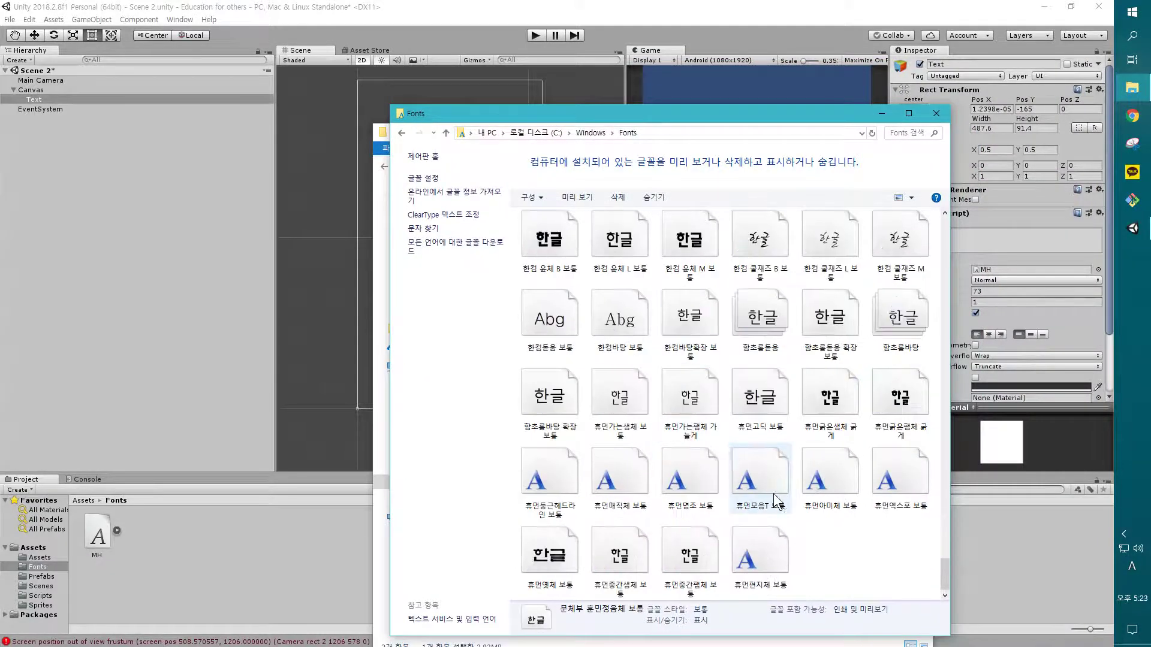
scroll(779, 472, "up", 10)
scroll(790, 433, "up", 10)
scroll(815, 365, "up", 5)
scroll(815, 365, "up", 10)
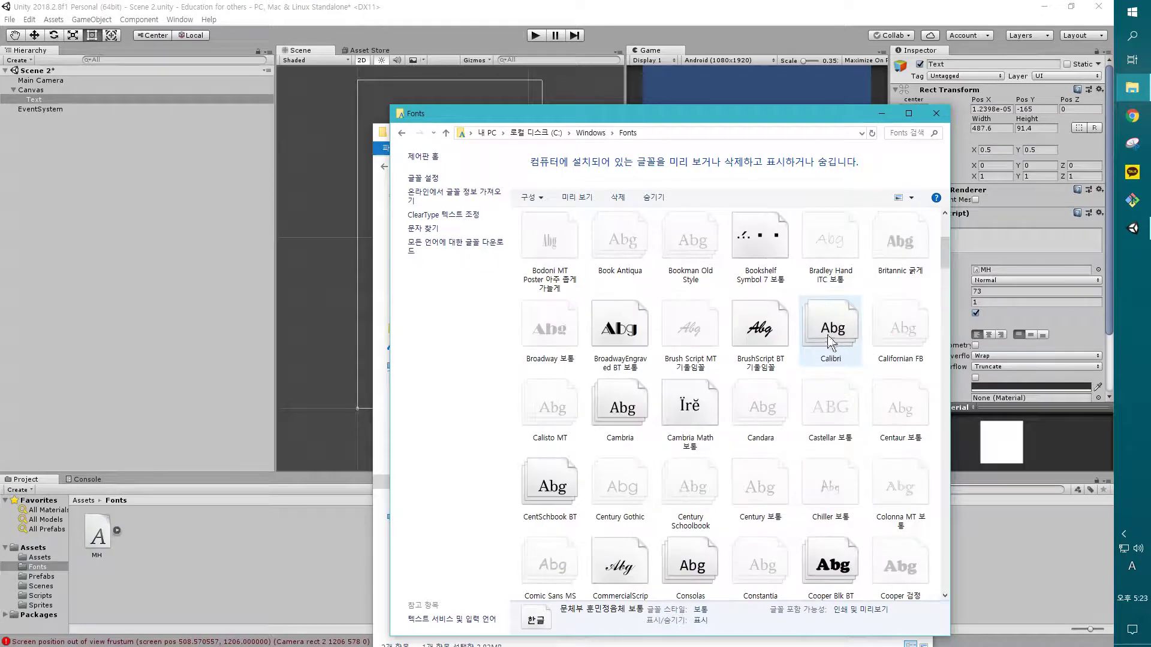
- Close the Windows Fonts and project Fonts Explorer windows, returning to Unity
left_click(939, 117)
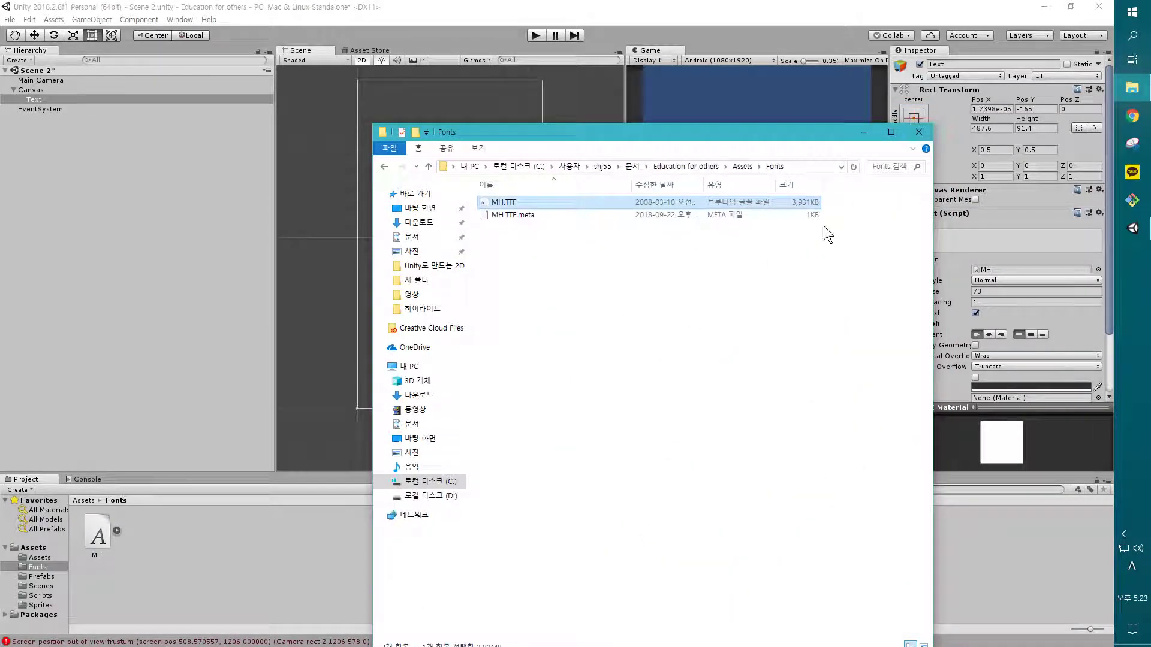
left_click(917, 132)
left_click(213, 534)
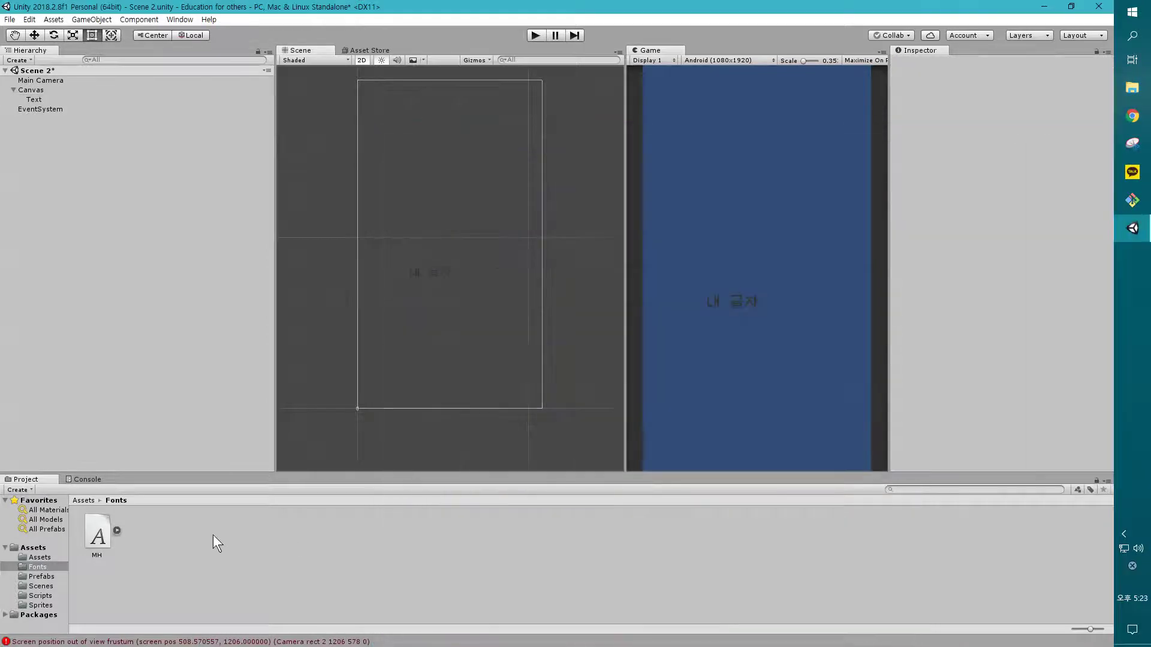
- Highlight the Text's MH font asset in the project from the Inspector's Font field
left_click(83, 500)
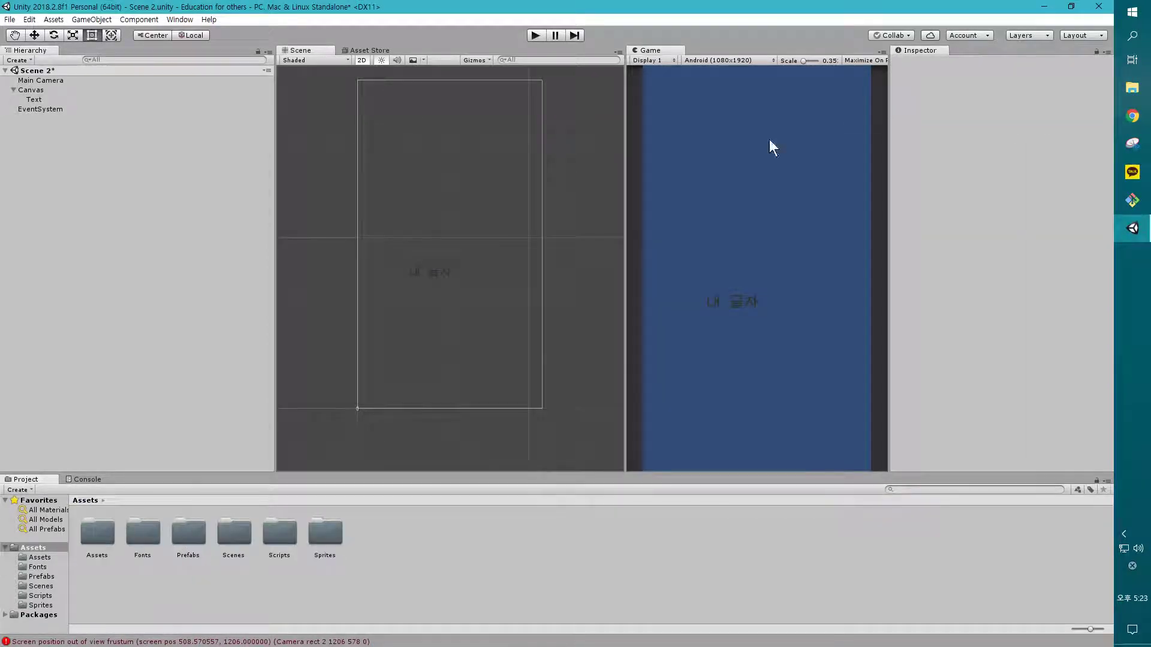
left_click(439, 277)
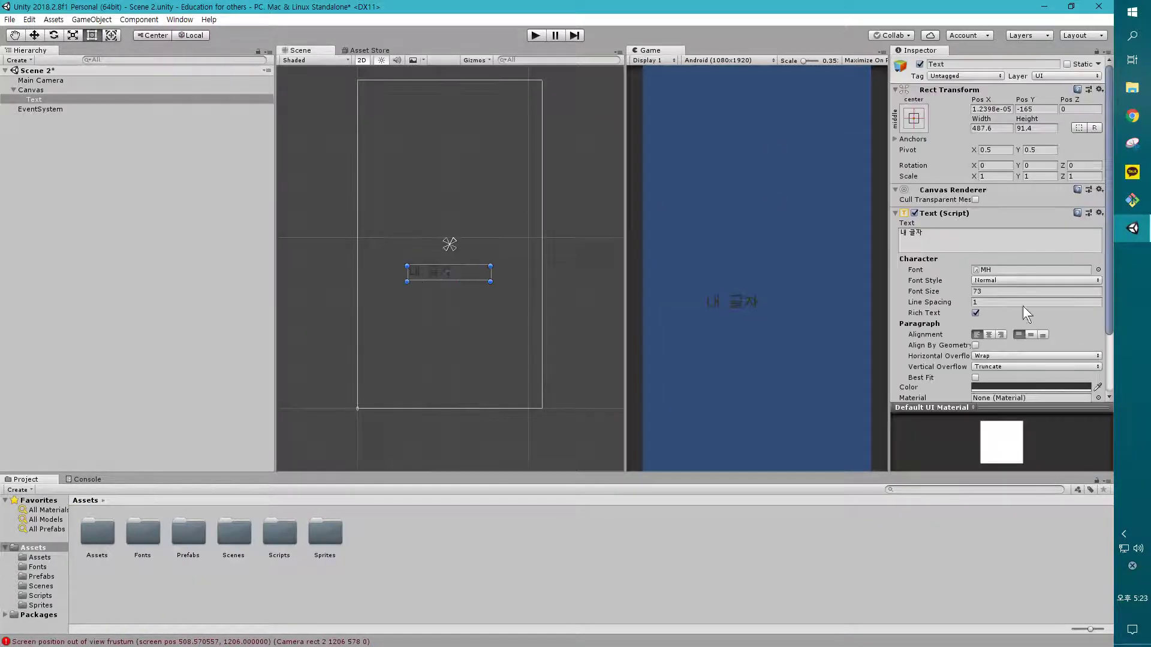
left_click(1019, 270)
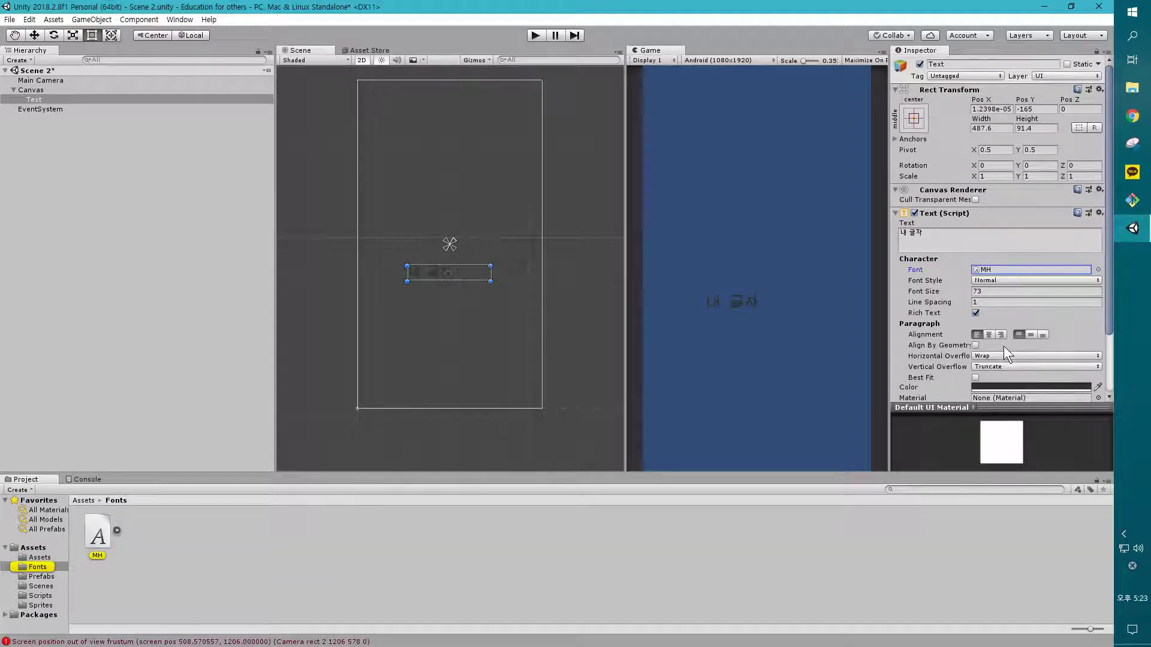
left_click(975, 313)
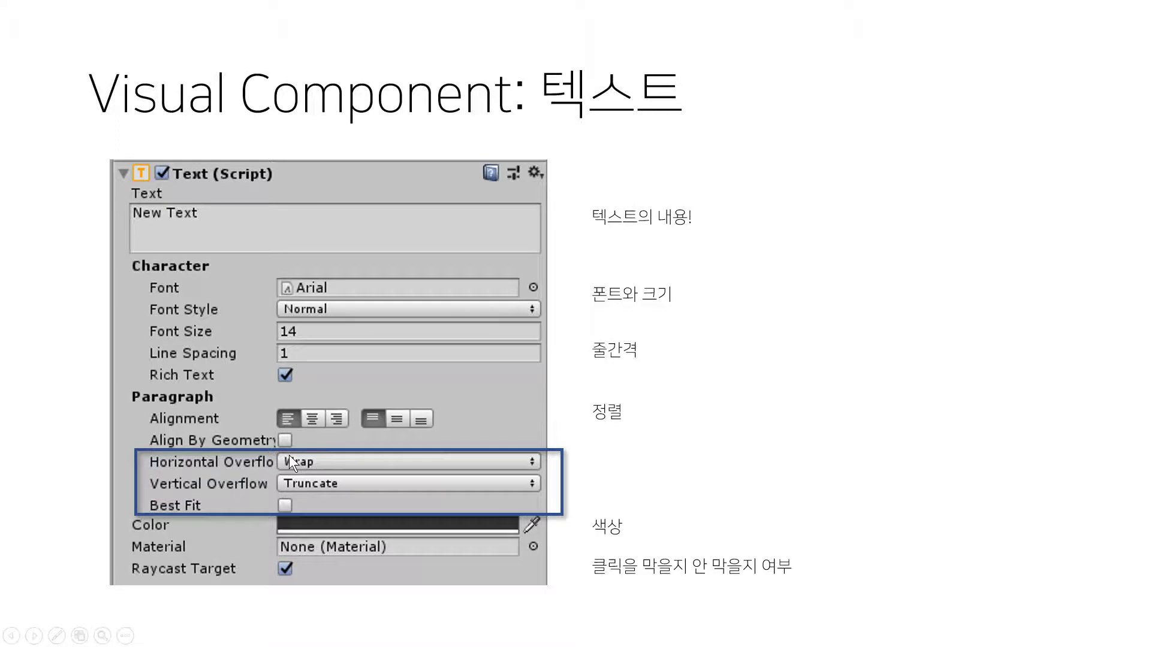
- Leave the Text component slideshow and return to the Unity editor
key("alt+Tab")
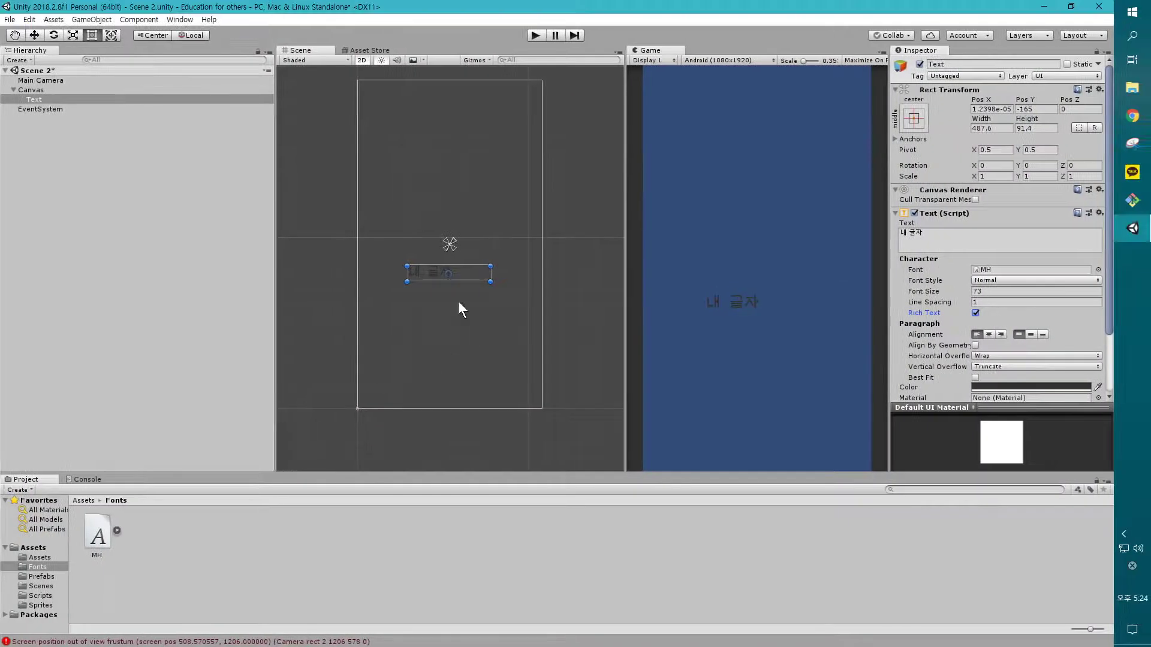
- Add a UI Button under the Canvas and resize it to 850.9 × 159.5, lowered
left_click(480, 339)
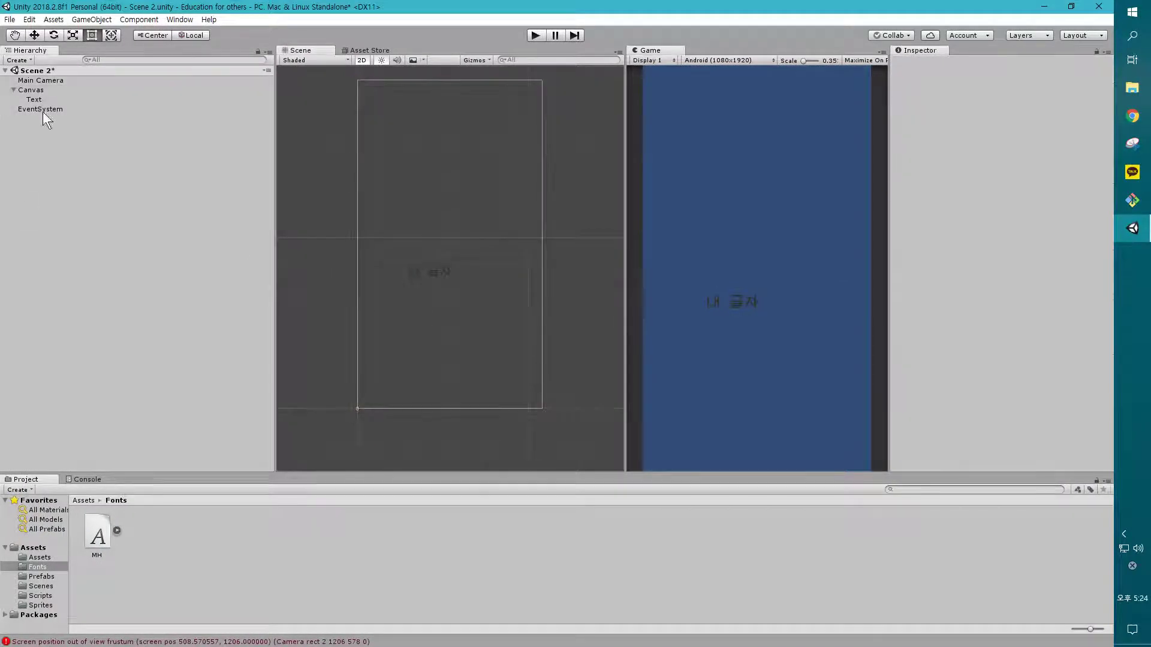
right_click(38, 96)
right_click(40, 90)
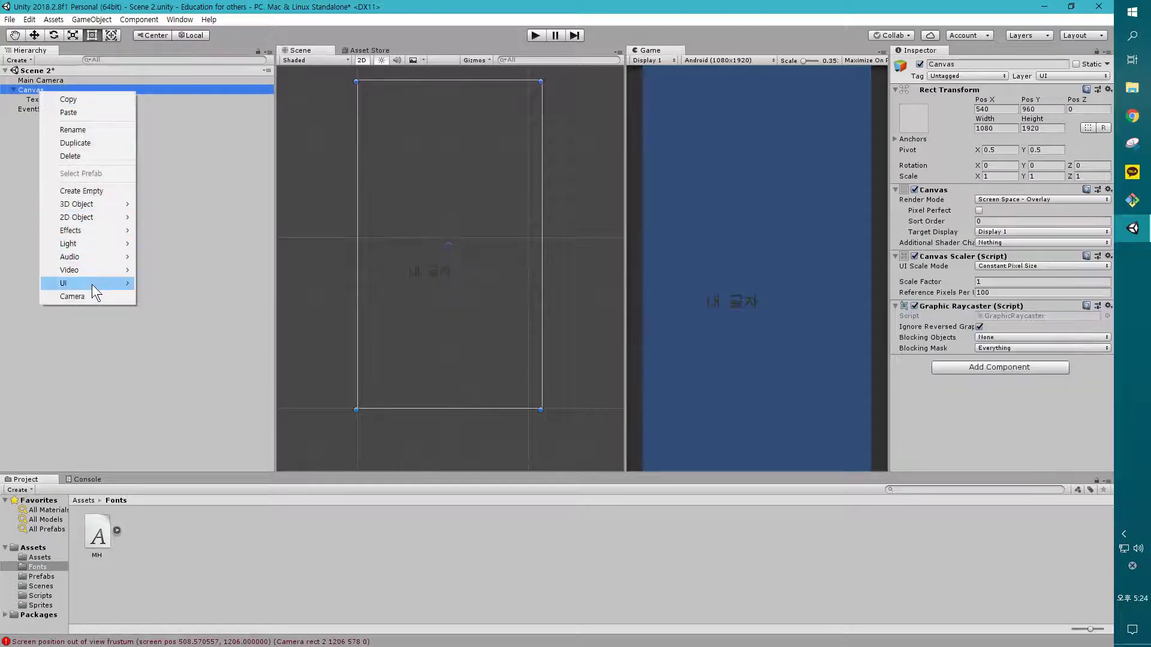
mouse_move(92, 284)
left_click(182, 336)
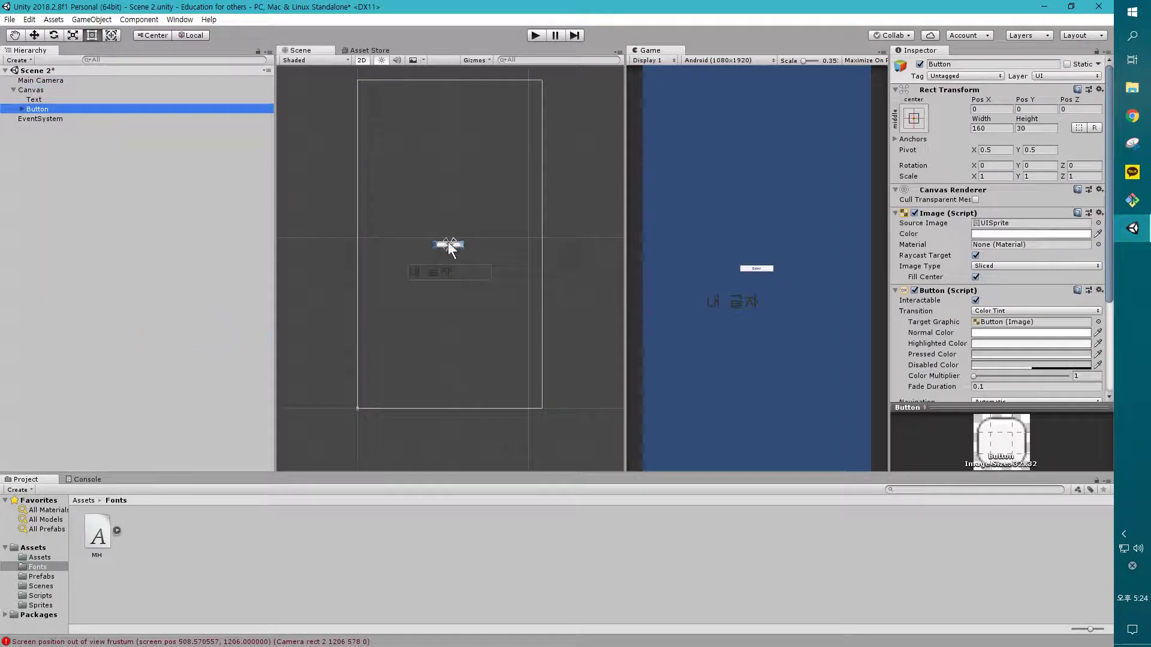
left_click_drag(463, 246, 570, 308)
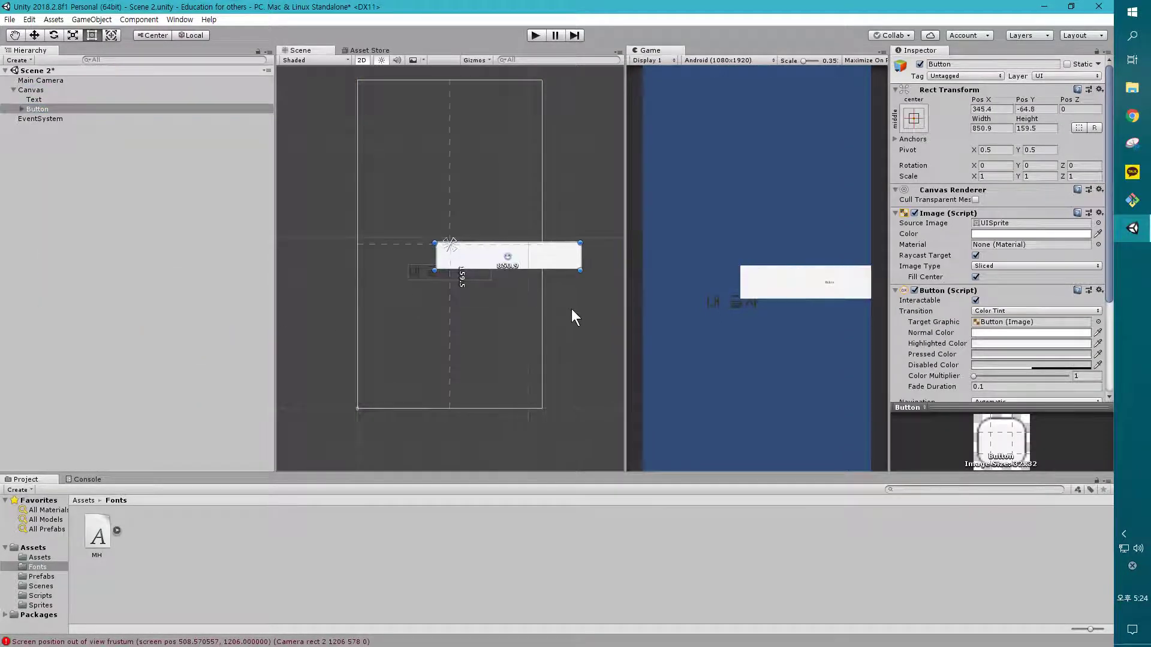
left_click_drag(522, 263, 482, 282)
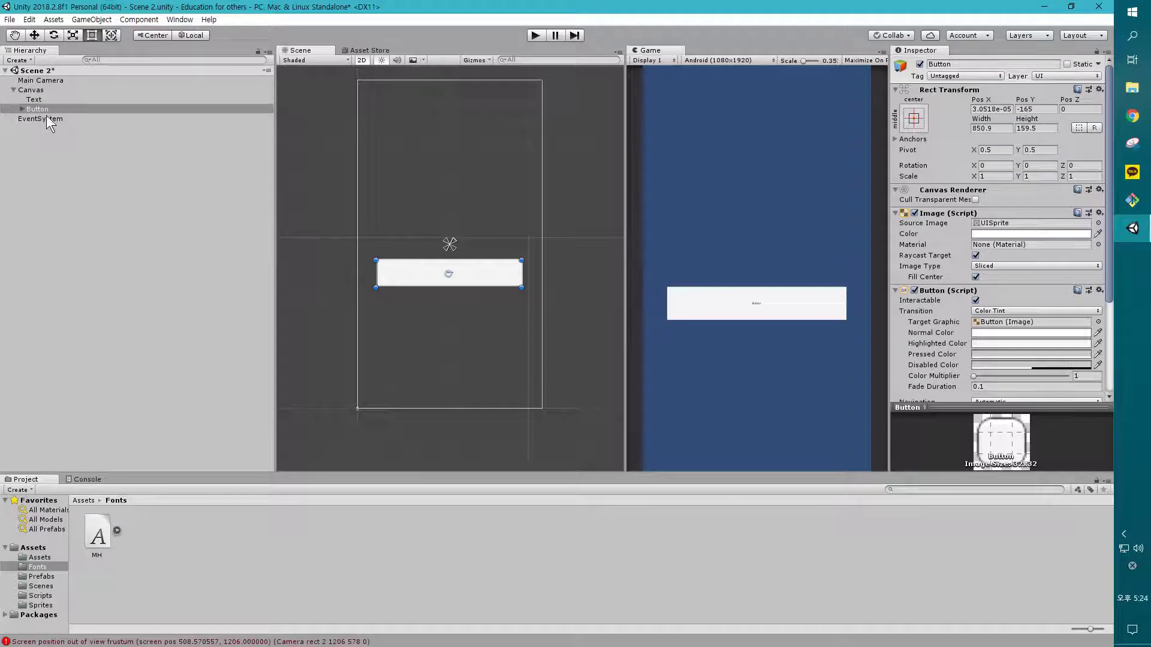
- Move Button above Text in the Hierarchy and inspect Text, Button and EventSystem
left_click_drag(46, 109, 48, 95)
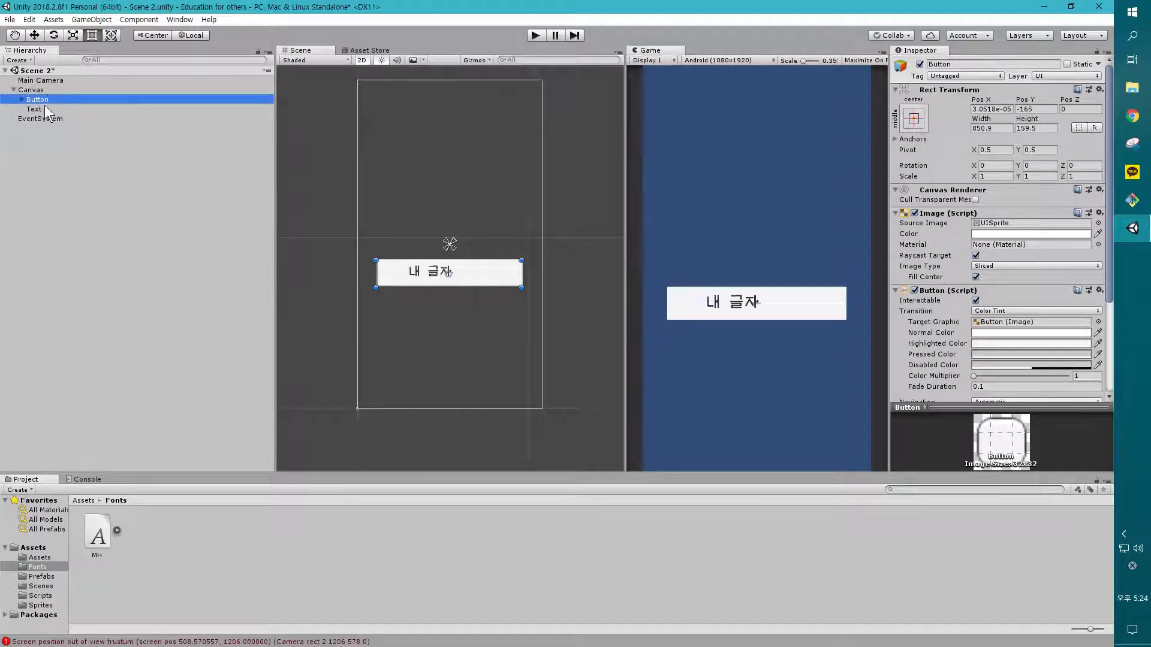
left_click(39, 109)
left_click(44, 99)
left_click(48, 118)
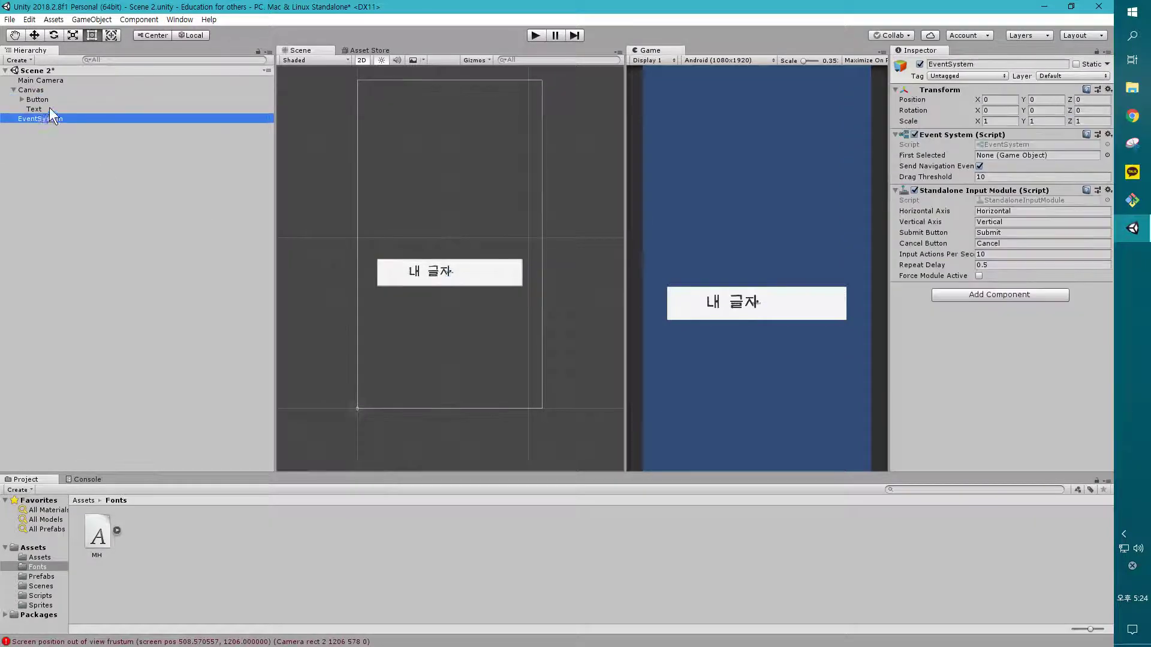
left_click(50, 107)
left_click(52, 100)
left_click(53, 107)
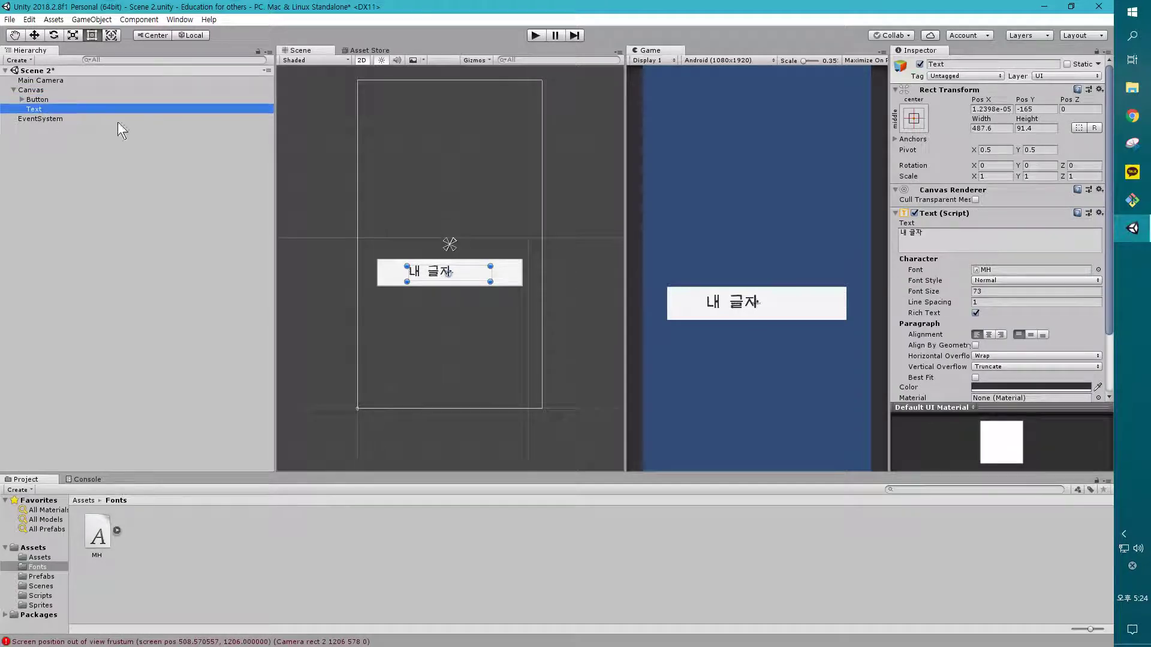
- Check the Canvas and text in the scene, then start Play mode
left_click(418, 311)
left_click(429, 275)
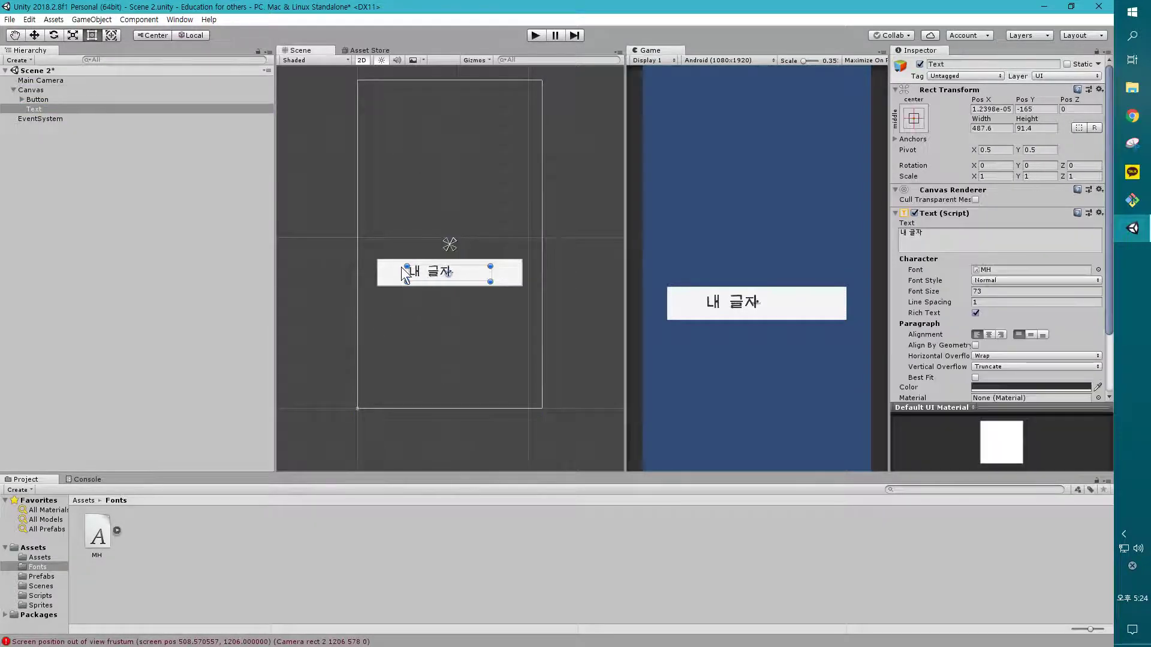
left_click(603, 172)
left_click(538, 38)
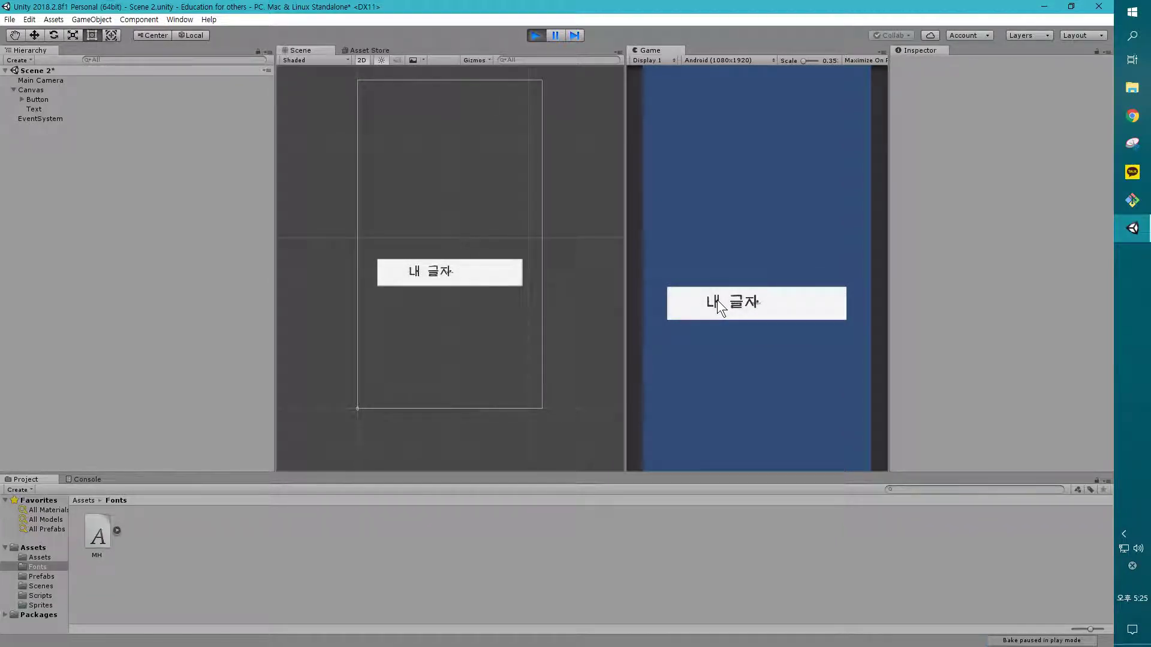
- Turn Text's Raycast Target off, click the running button repeatedly, then turn it back on
left_click(62, 109)
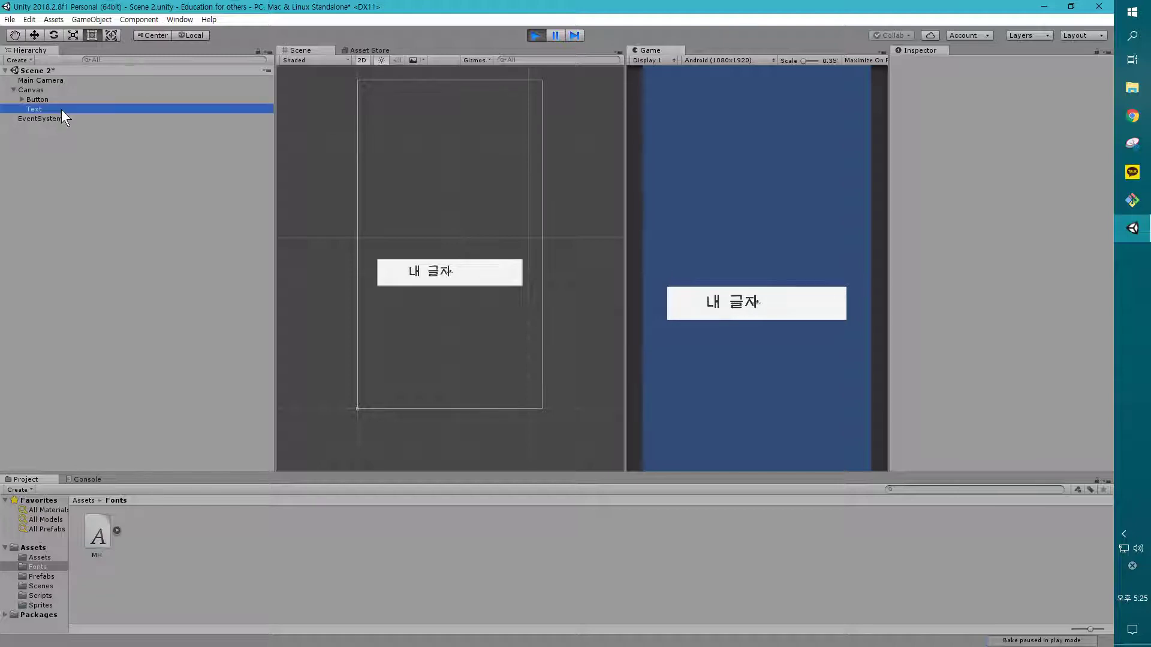
scroll(1018, 341, "down", 3)
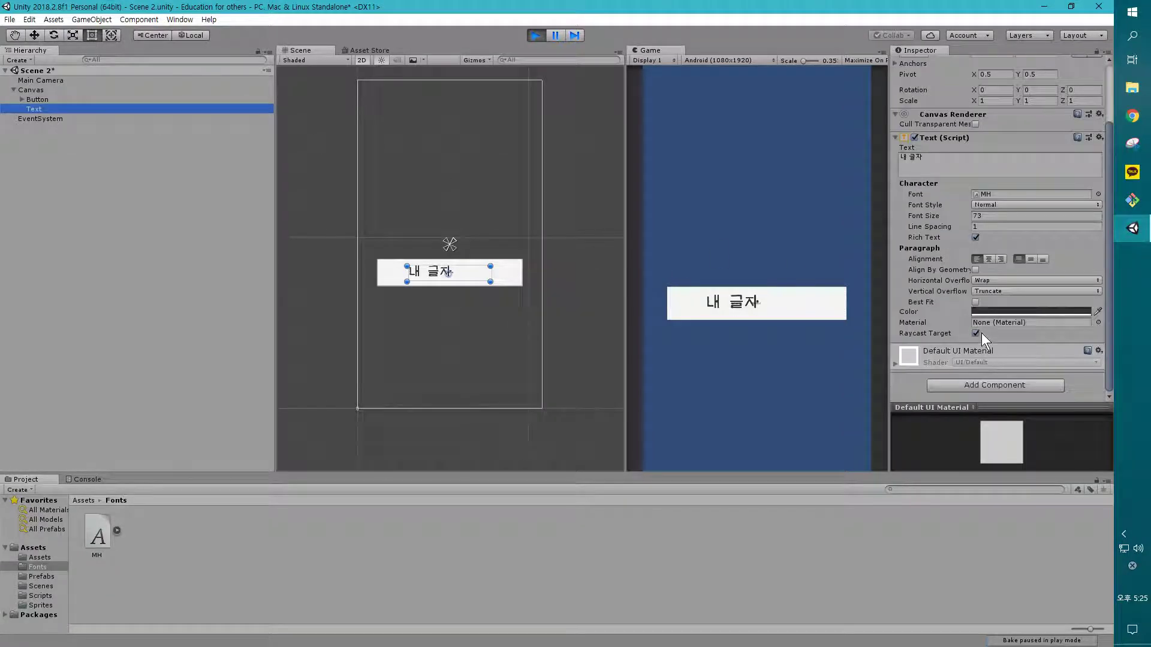
left_click(975, 333)
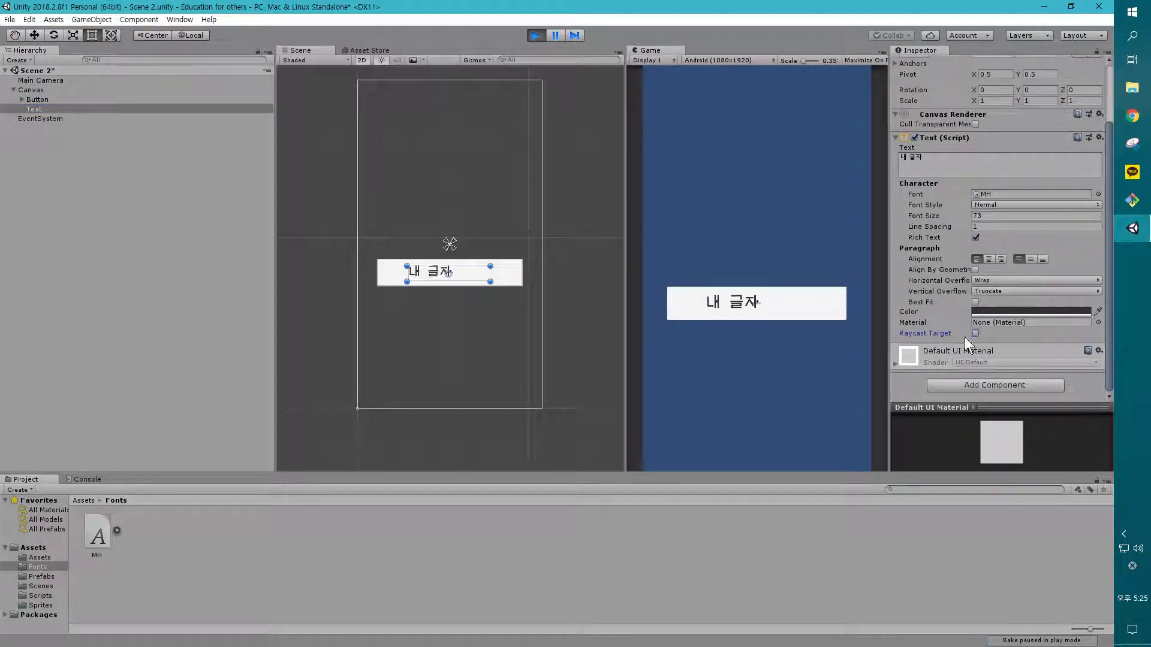
left_click(729, 303)
left_click(739, 304)
left_click(740, 304)
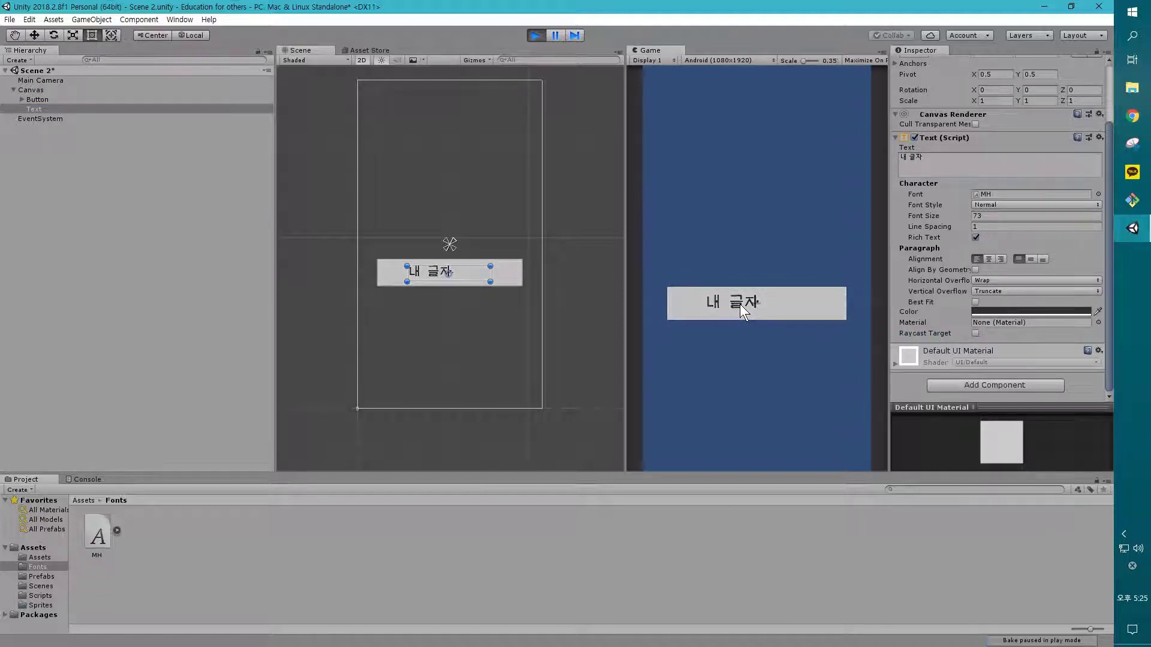
left_click(740, 304)
left_click(737, 303)
left_click(737, 303)
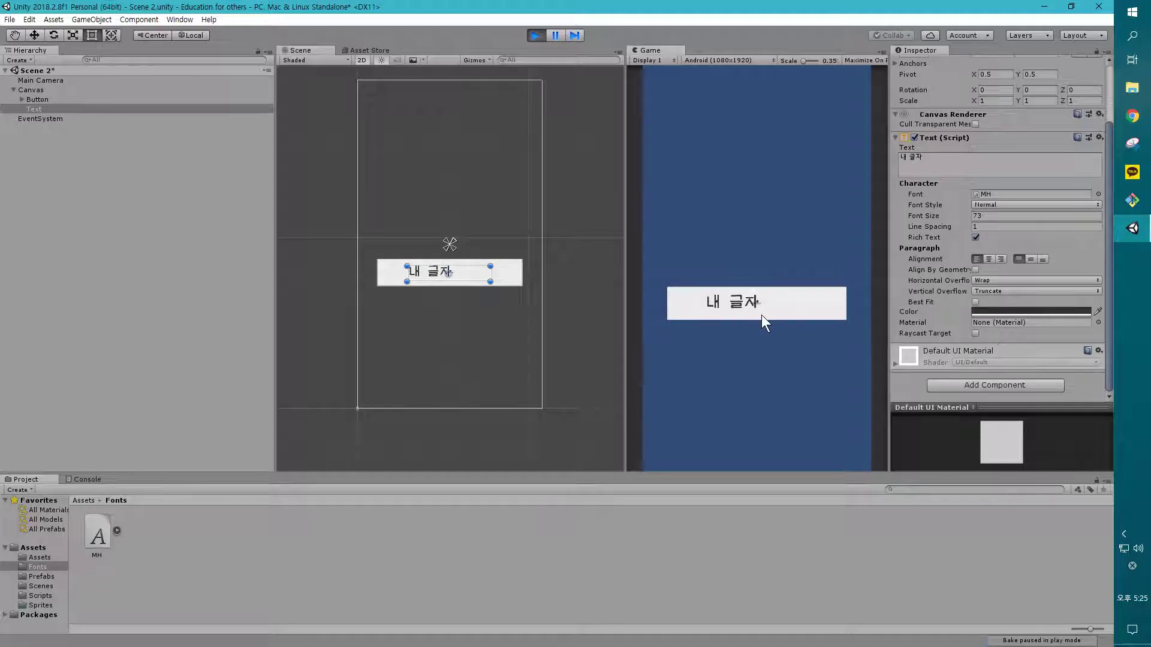
left_click(744, 305)
left_click(743, 306)
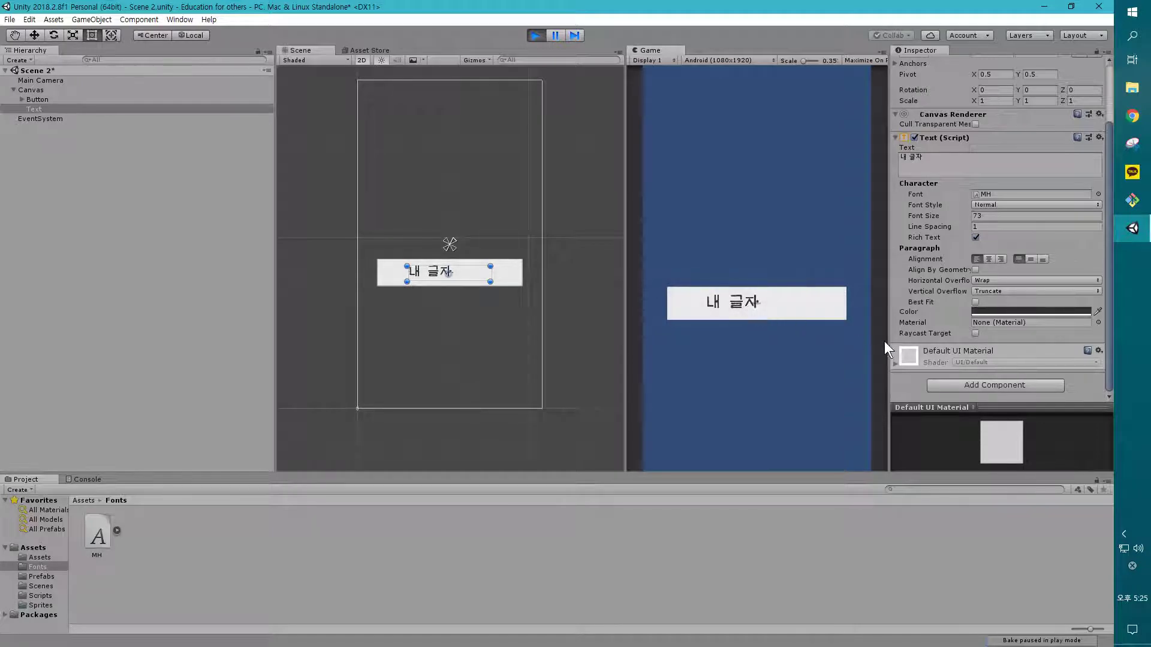
left_click(976, 333)
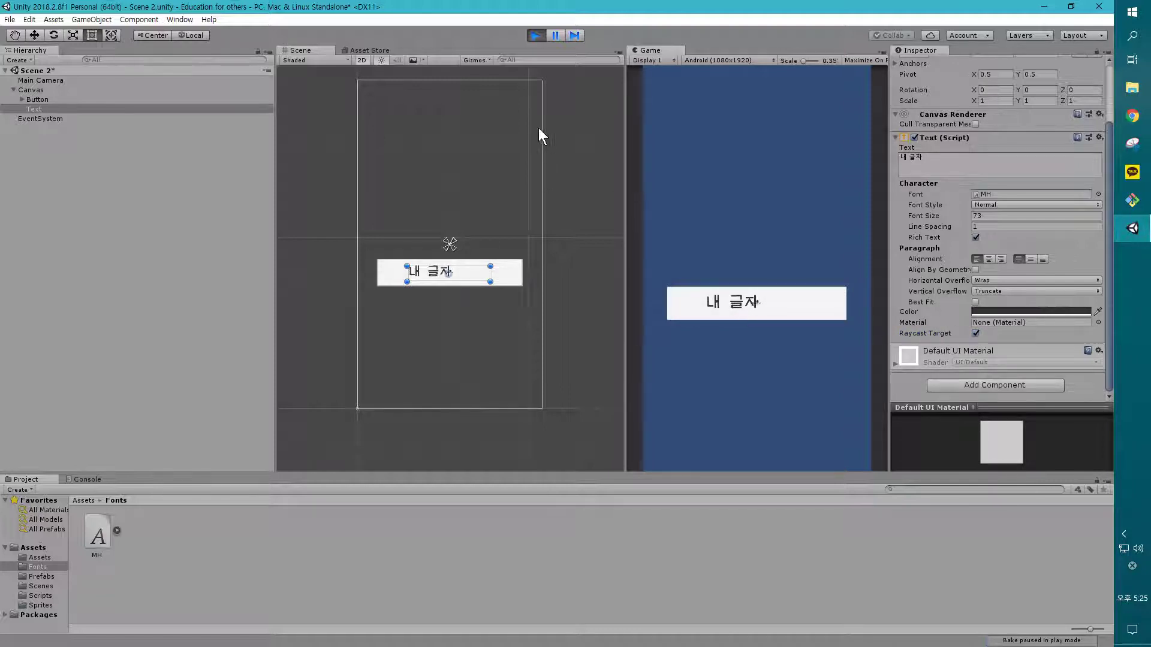
- Stop Play mode, delete the Button object, and advance to the overflow slide
left_click(535, 35)
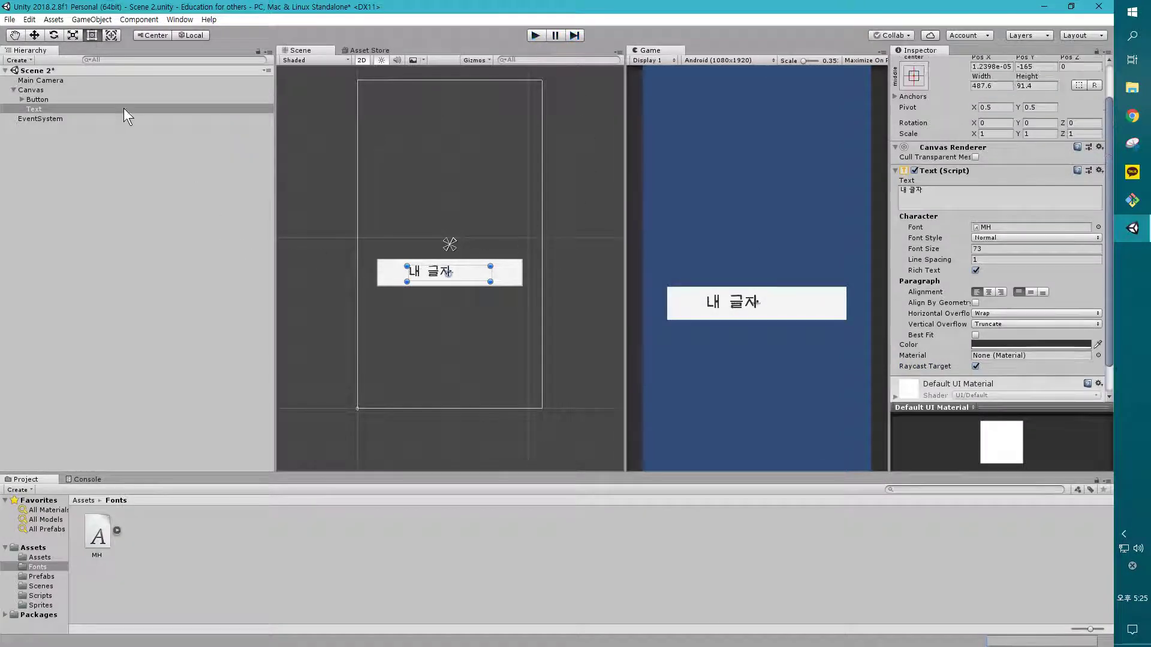
left_click(33, 100)
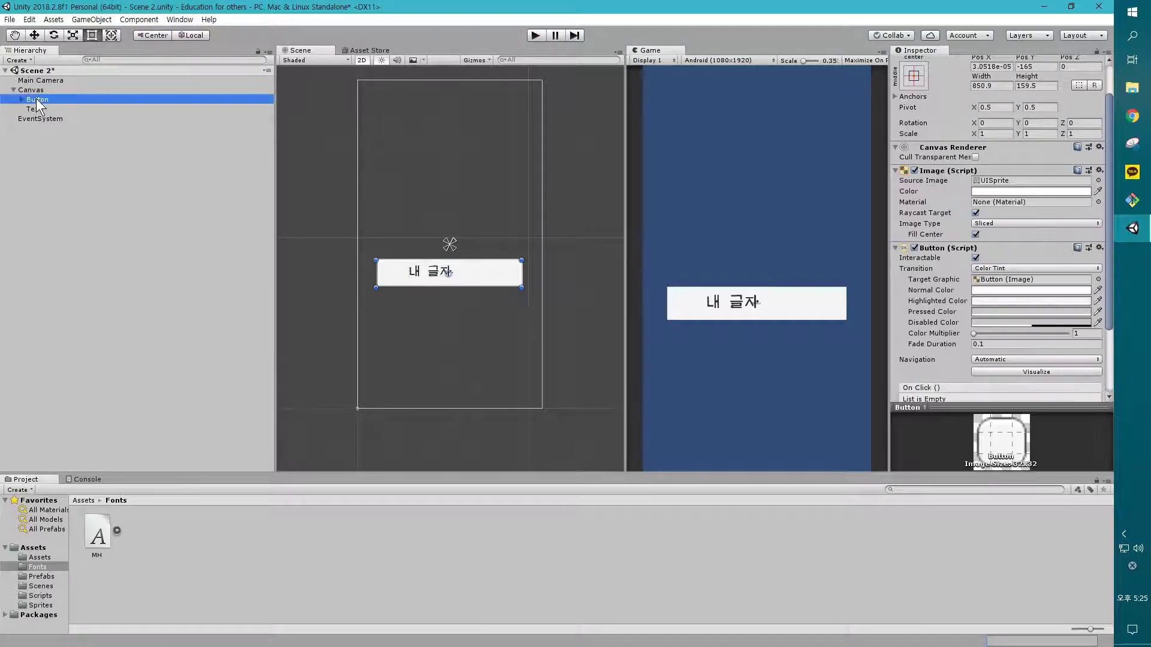
key("Delete")
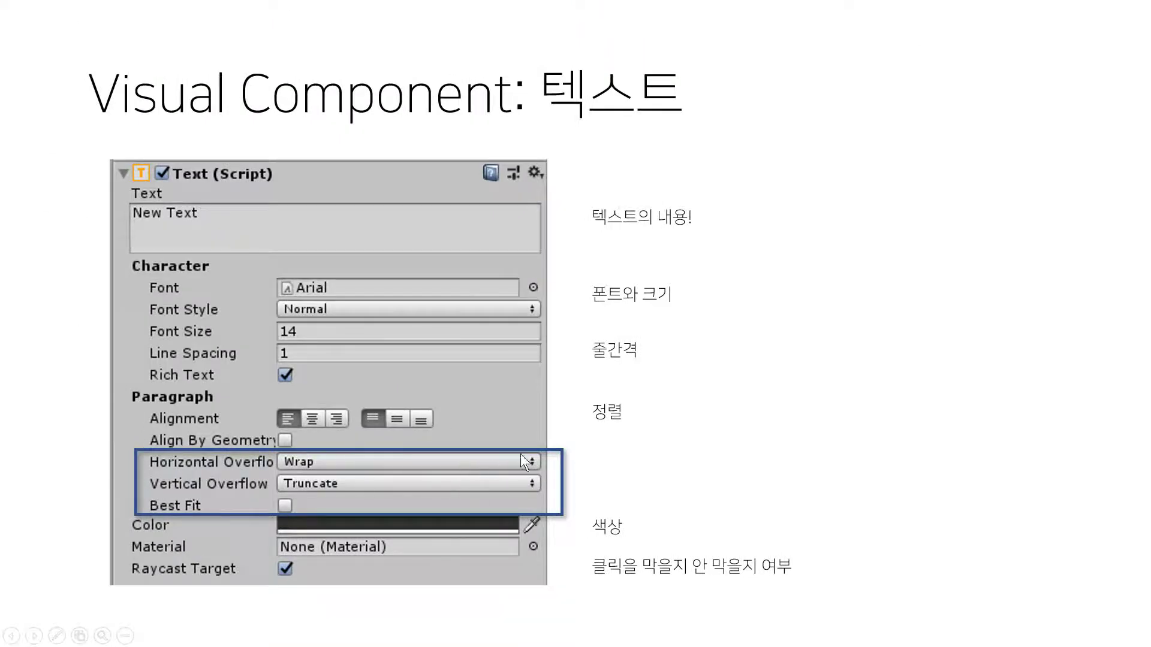
left_click(706, 386)
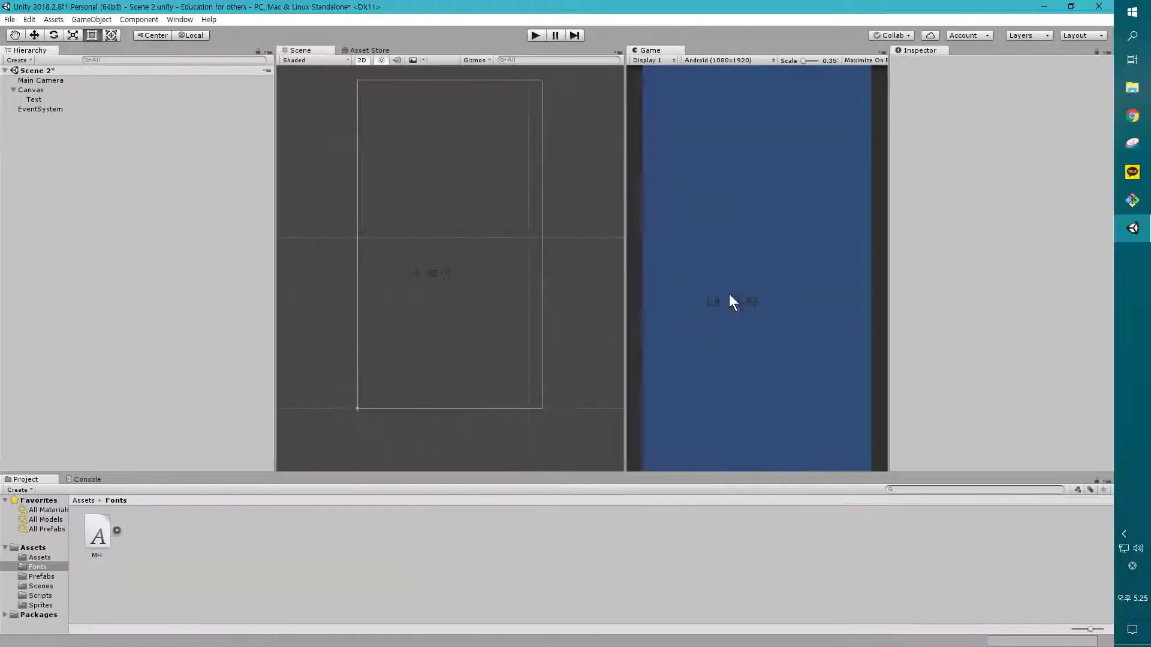
left_click(443, 278)
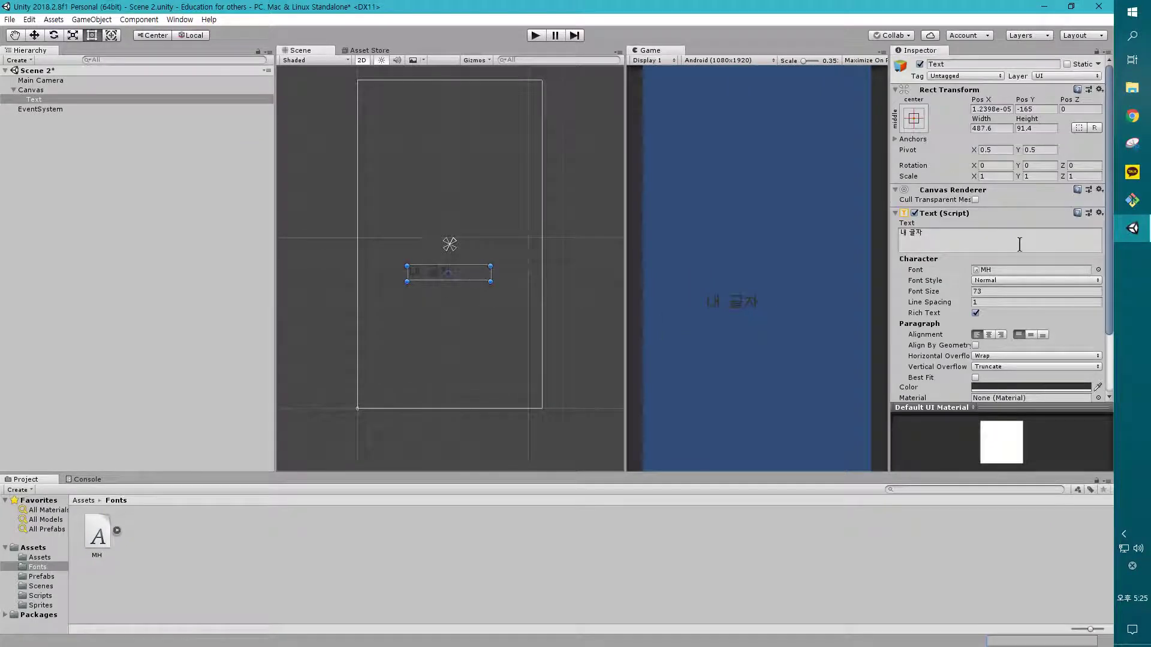
type("1000000000")
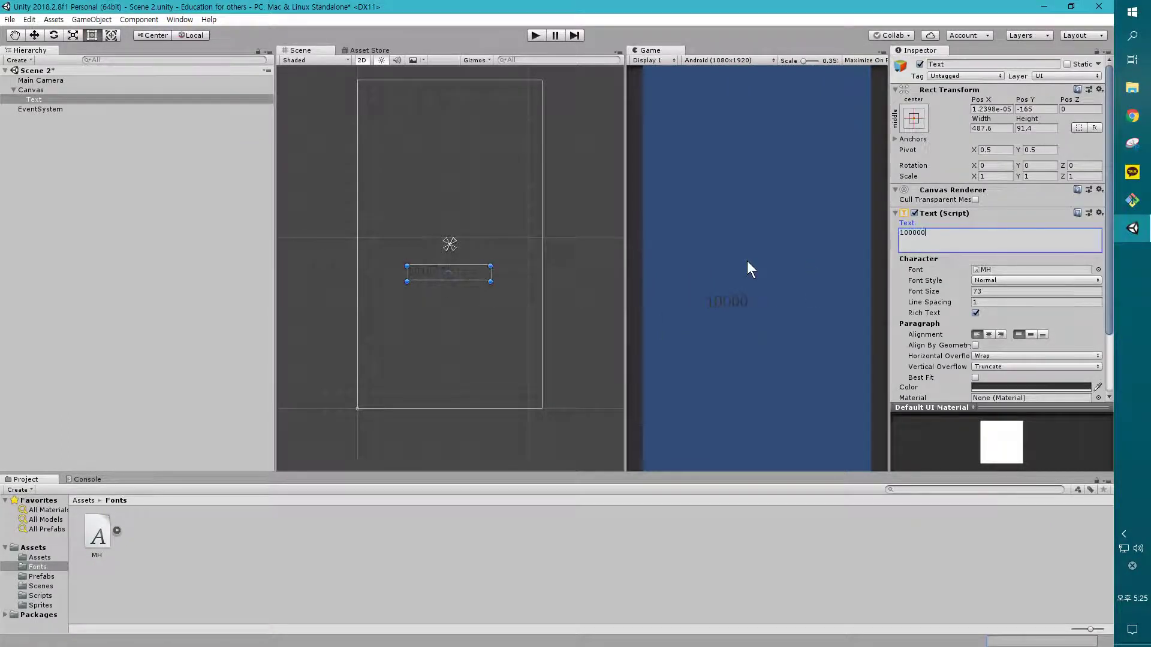
type("00000")
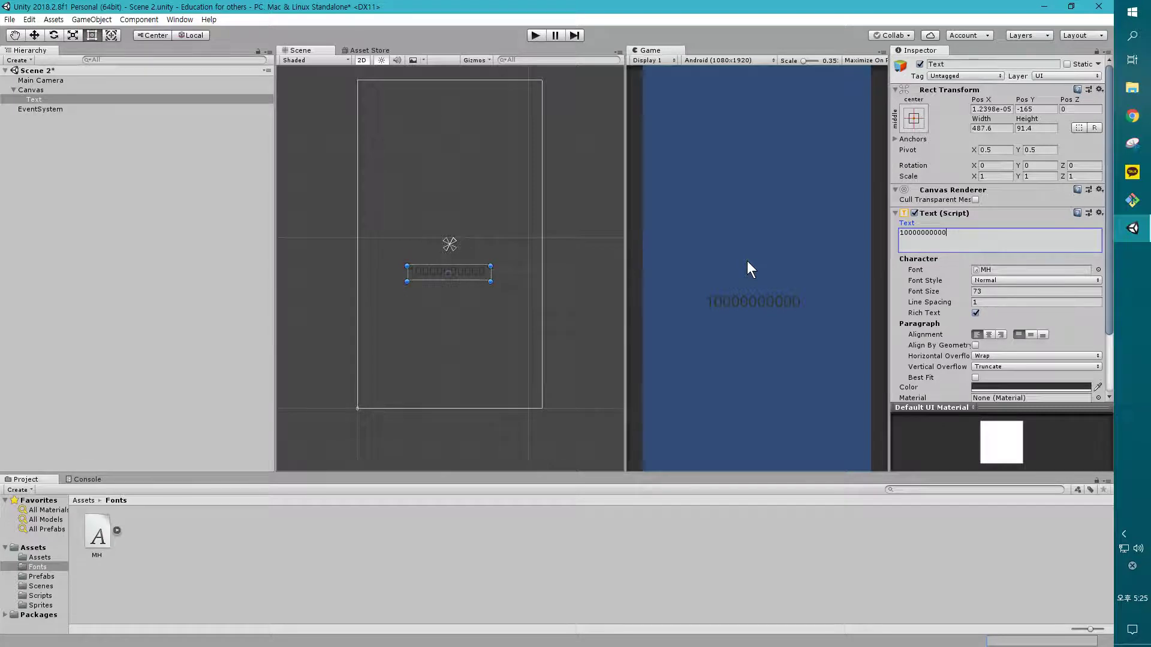
type("000")
key("ctrl+a")
mouse_move(491, 271)
left_mouse_down()
mouse_move(563, 272)
mouse_move(486, 275)
left_mouse_up()
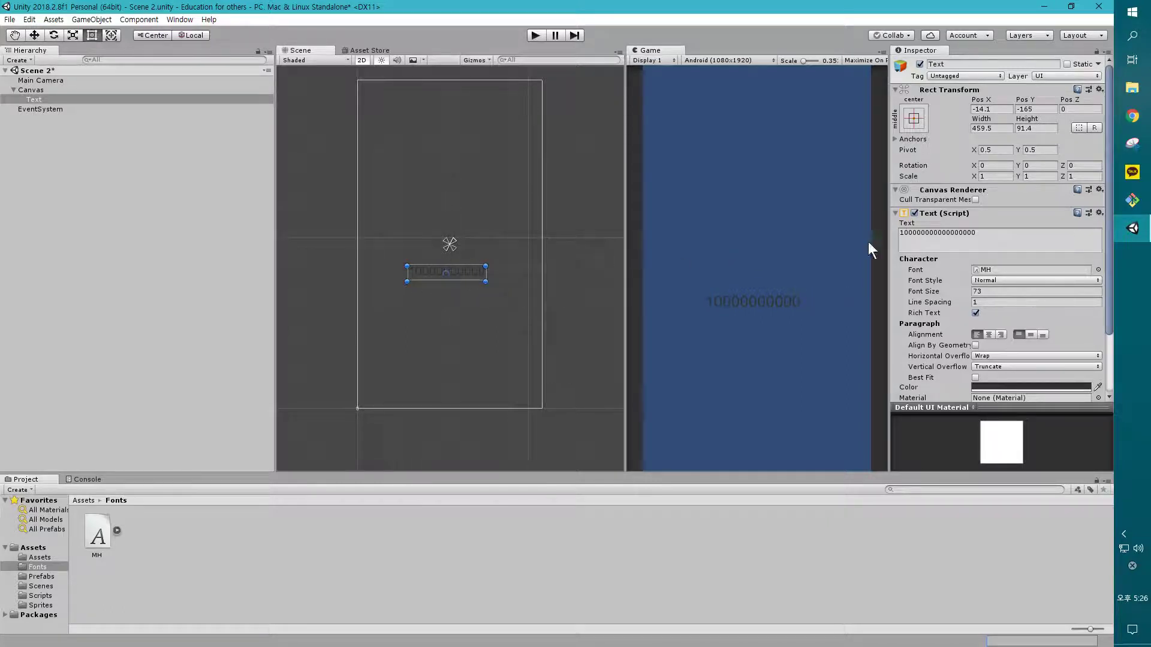
left_click_drag(485, 275, 485, 275)
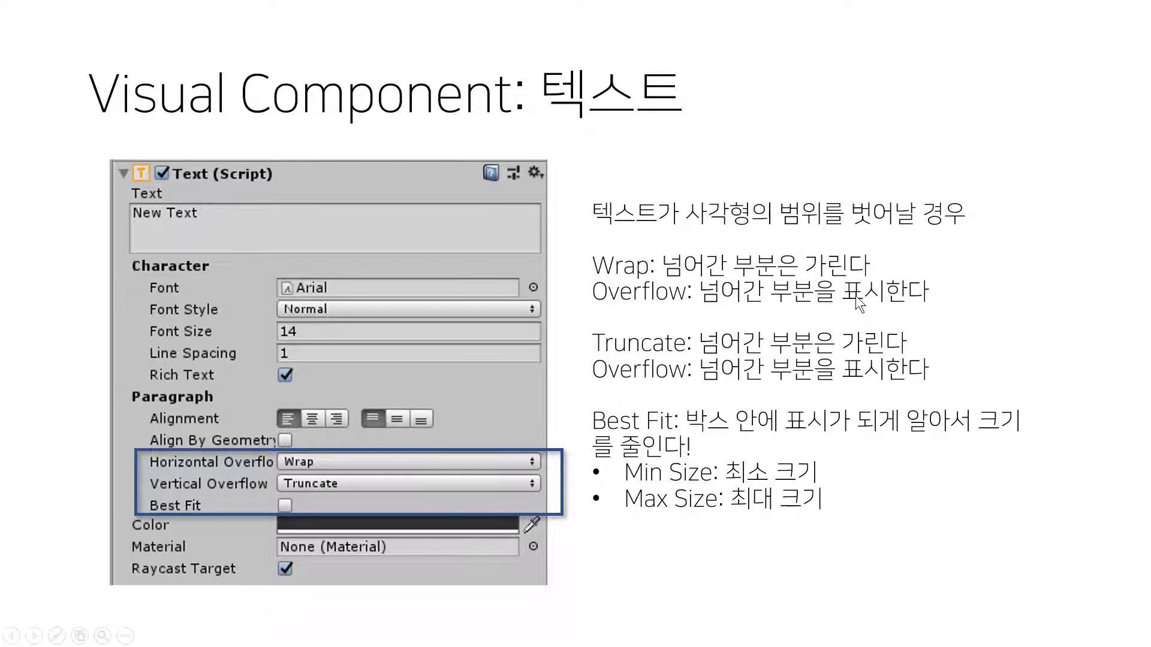
- Back in Unity, set Horizontal Overflow to Overflow, then return it to Wrap
key("alt+Tab")
scroll(965, 314, "down", 3)
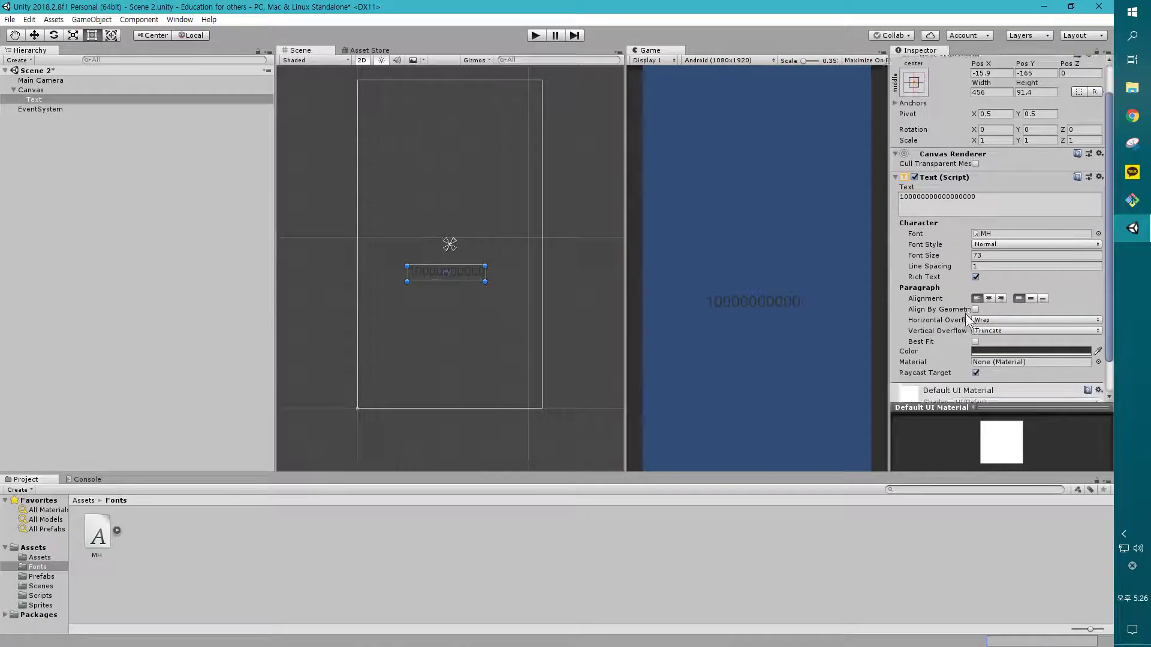
left_click(948, 282)
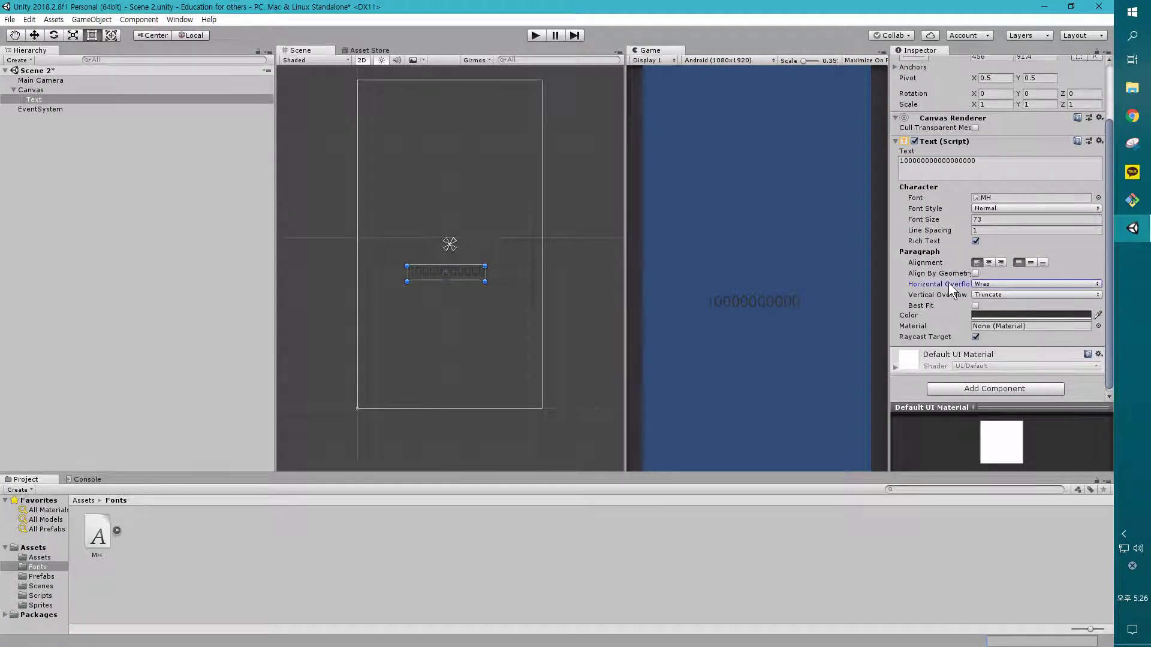
left_click(987, 283)
left_click(1001, 310)
left_click(1015, 283)
left_click(1008, 291)
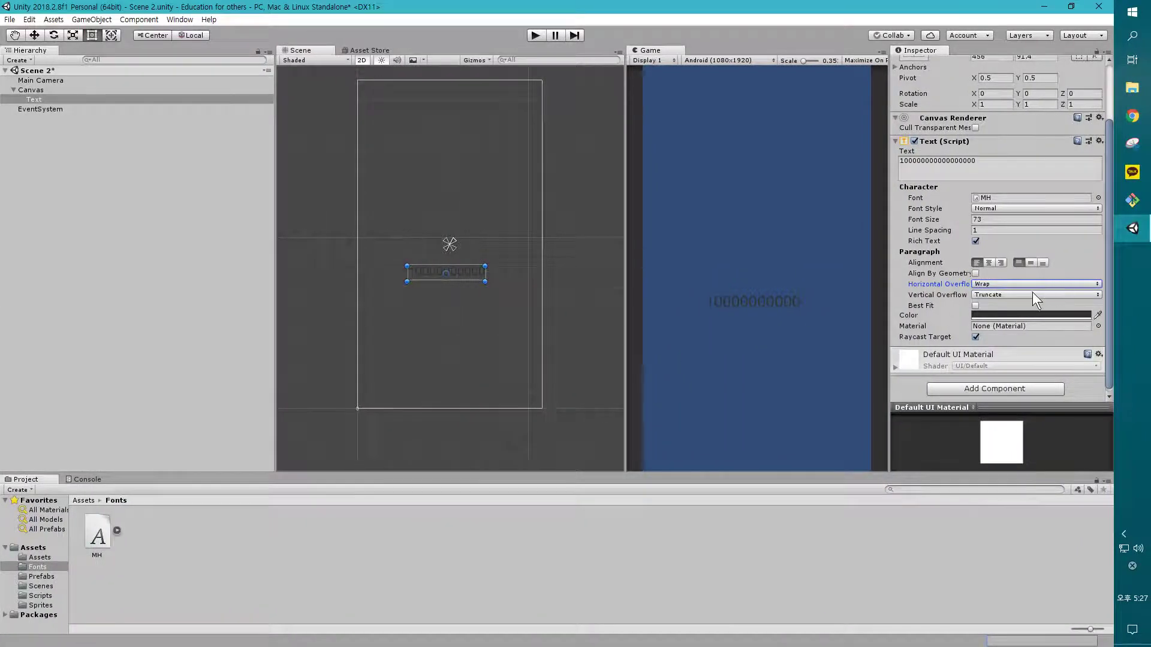
- Set Vertical Overflow to Overflow, make the text box taller, then switch to Truncate
left_click(1032, 294)
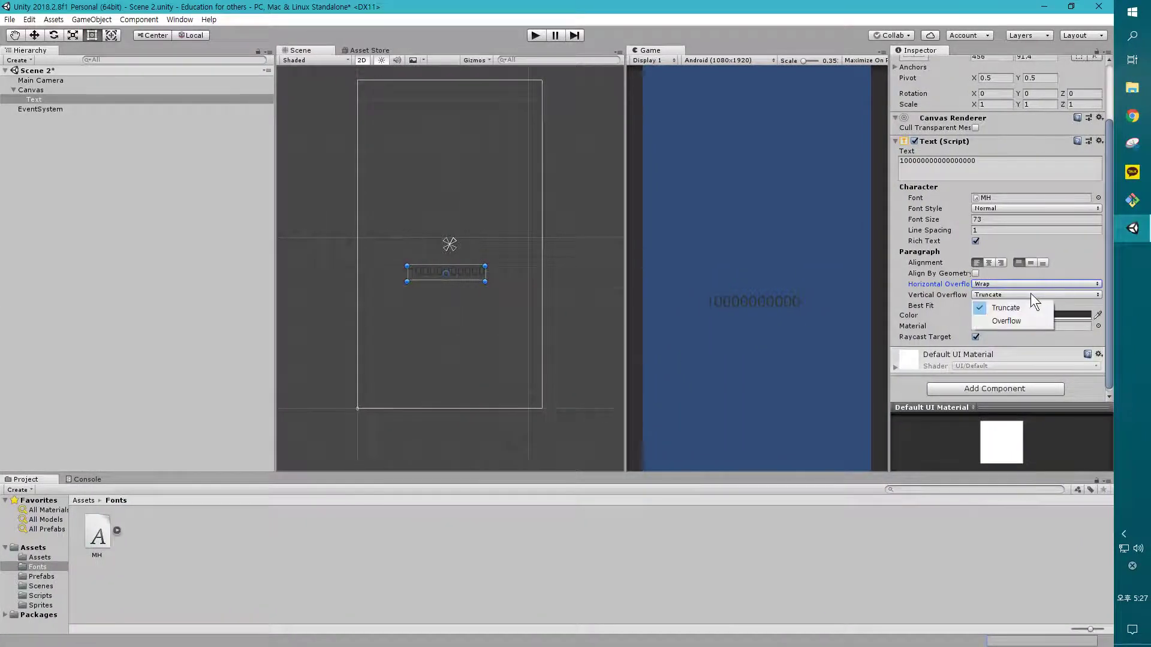
left_click(1010, 323)
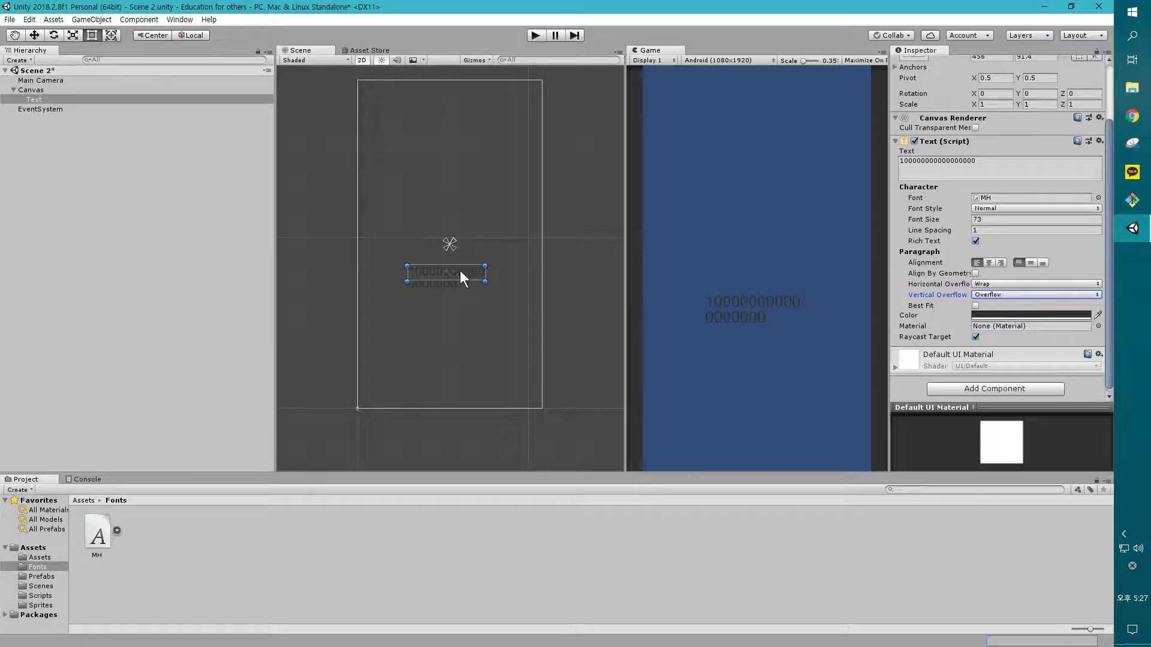
left_click_drag(443, 281, 437, 291)
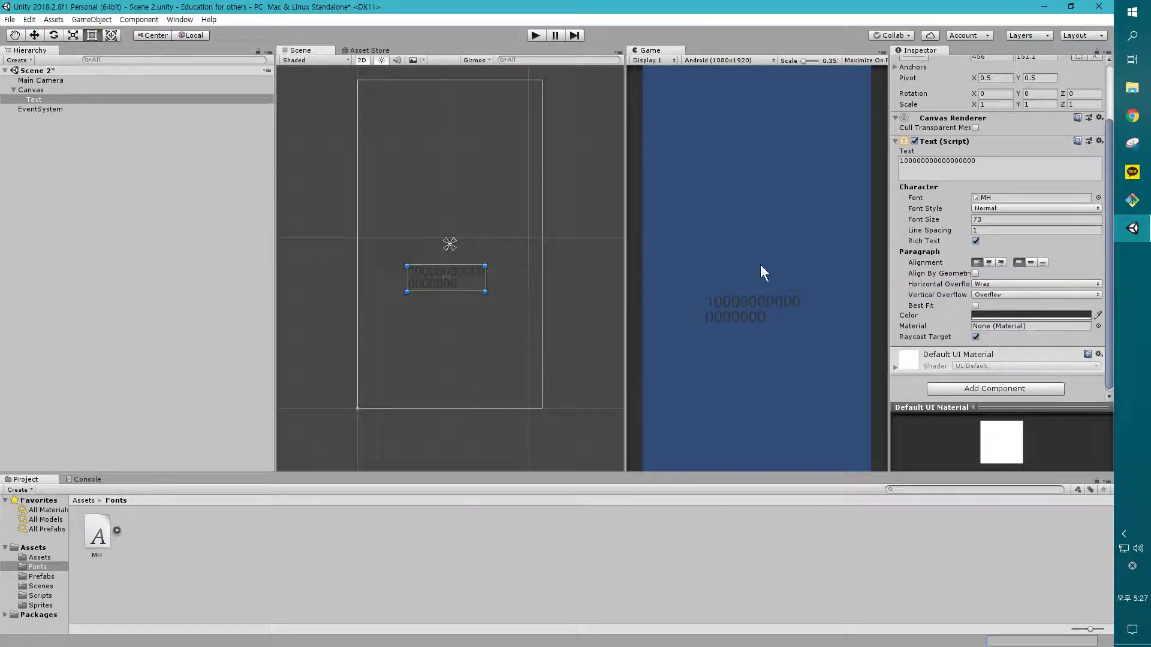
left_click(990, 295)
left_click(998, 306)
- Keep Horizontal Overflow on Wrap and Vertical Overflow on Truncate, then shorten the text box
left_click(997, 296)
left_click(1005, 322)
left_click(1004, 287)
left_click(1049, 297)
left_click(1070, 294)
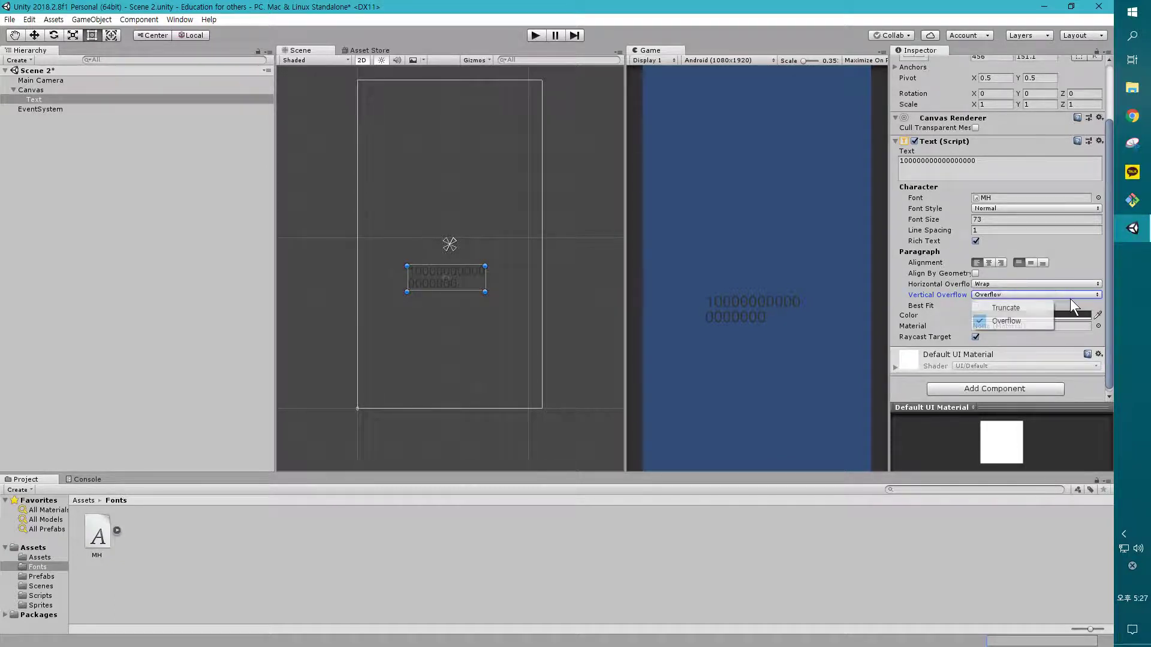
left_click(1018, 308)
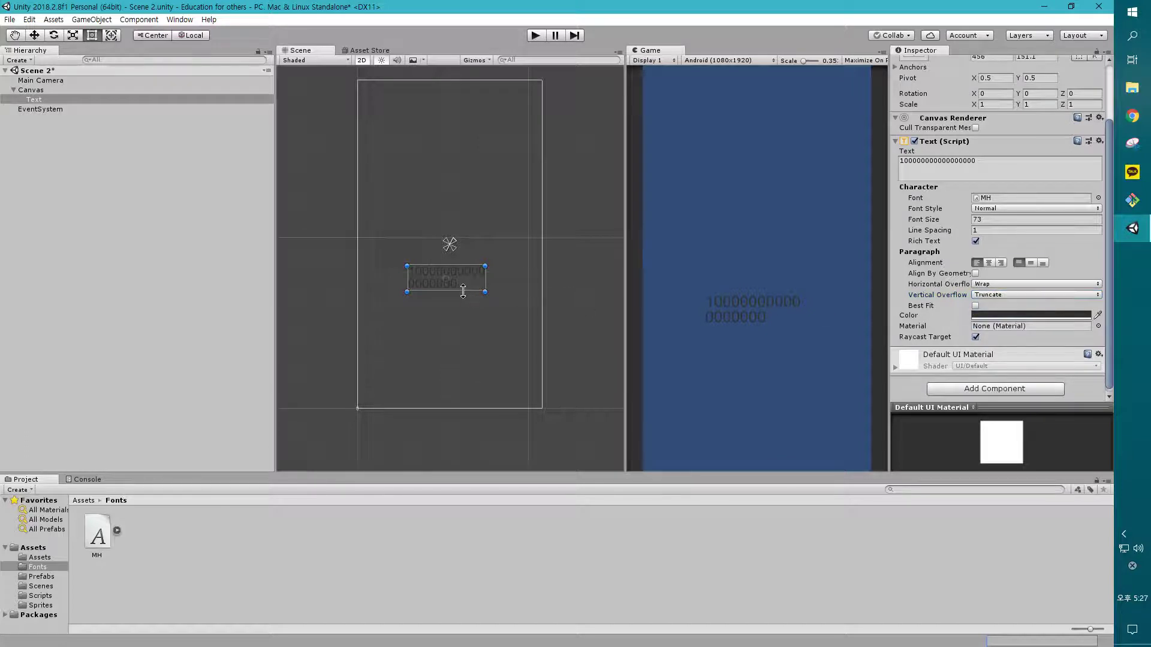
left_click_drag(466, 292, 468, 280)
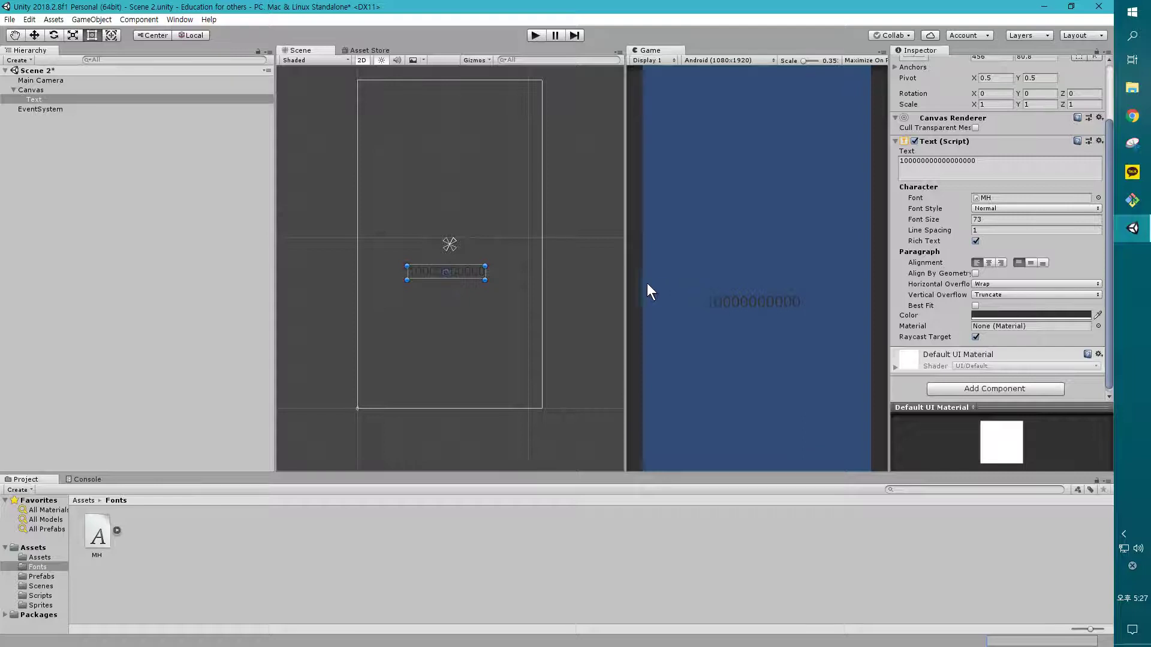
- Reselect the Text object and turn on Best Fit
left_click(498, 298)
left_click(475, 275)
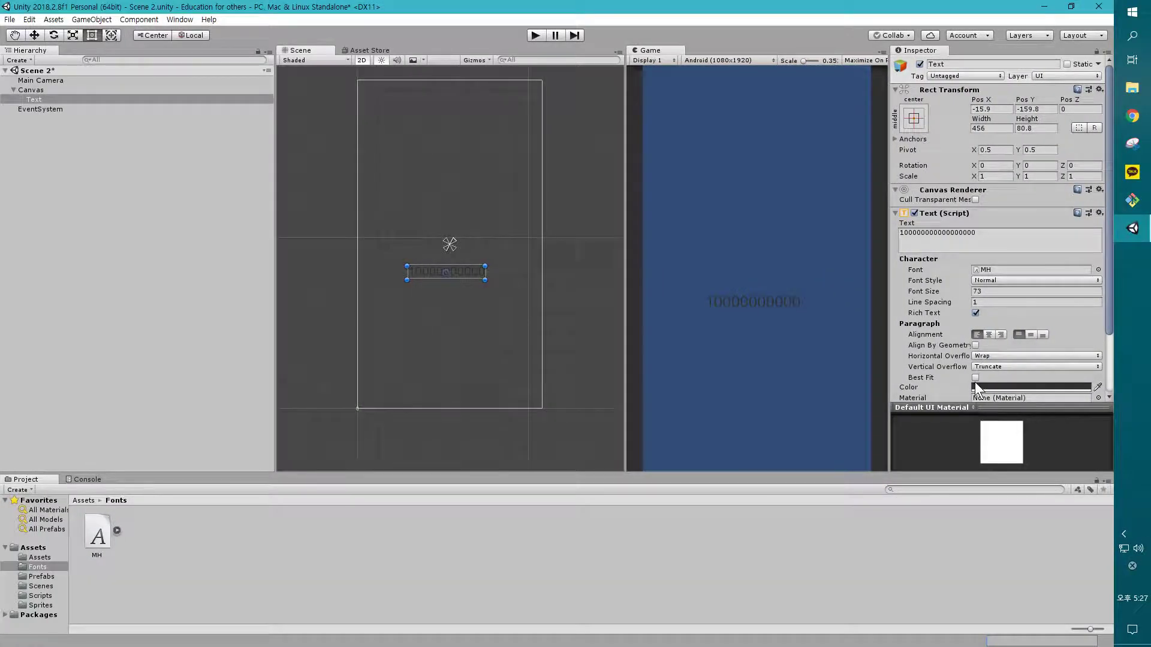
left_click(975, 377)
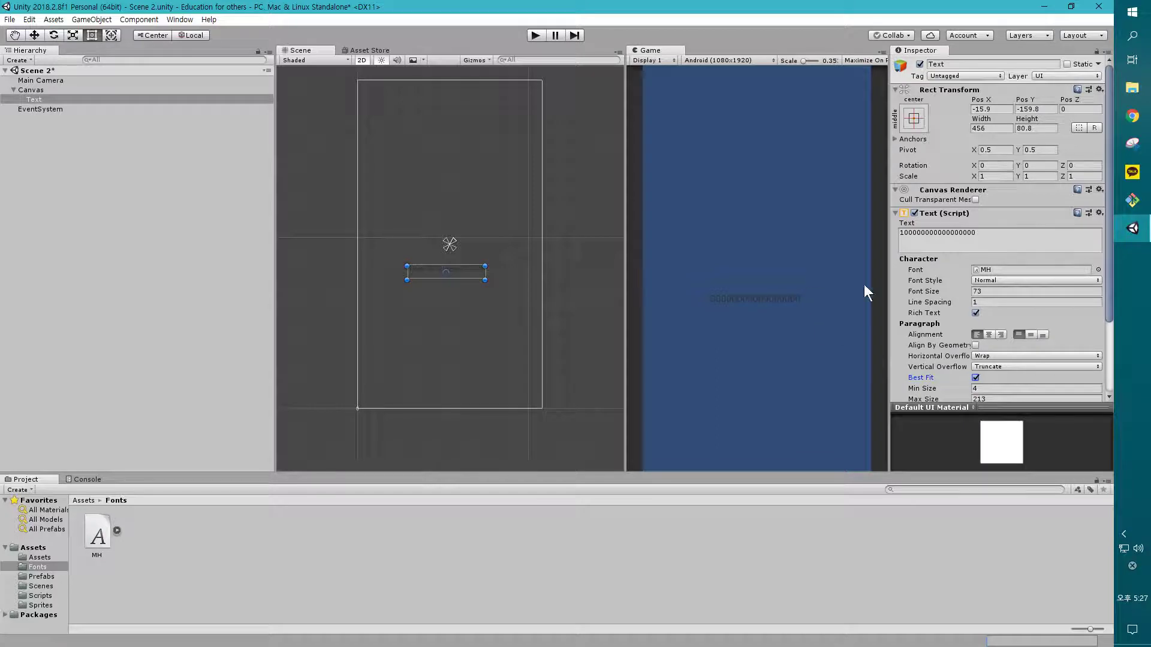
- Trim zeros from the long number and retype a longer run of zeros
left_click(982, 239)
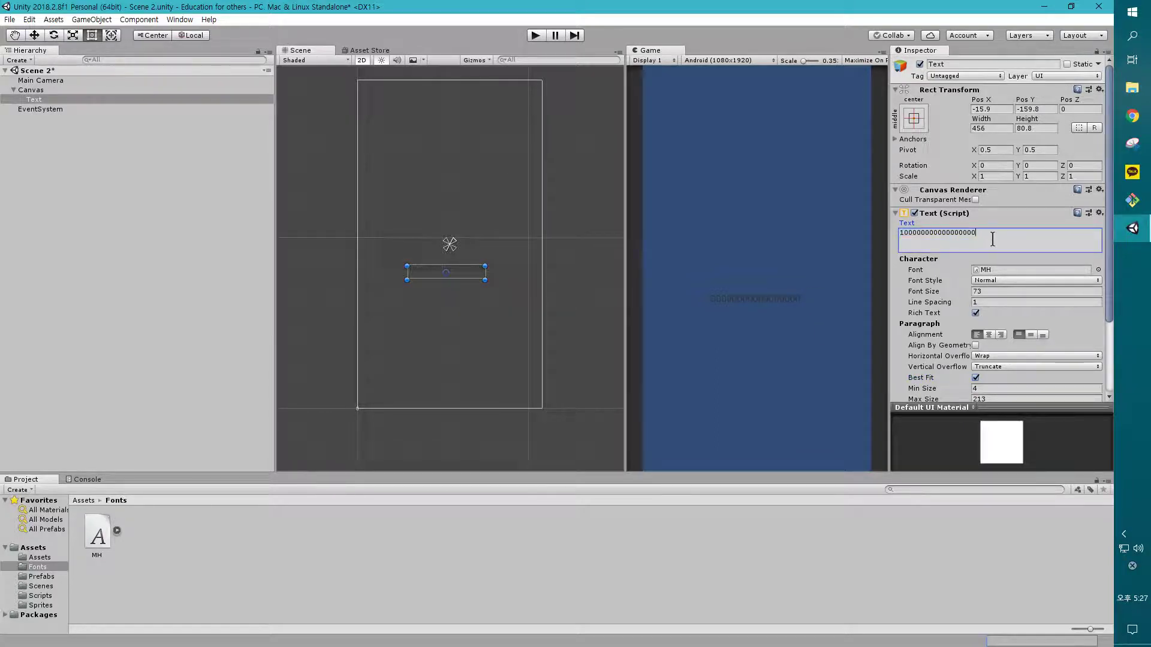
key("BackSpace")
key("BackSpace")
key("BackSpace")
key("BackSpace")
key("BackSpace")
key("BackSpace")
key("BackSpace")
key("BackSpace")
key("BackSpace")
key("BackSpace")
key("BackSpace")
type("000")
type("0000000")
key("BackSpace")
key("BackSpace")
key("BackSpace")
key("BackSpace")
type("0")
type("0000000000")
type("000000000000")
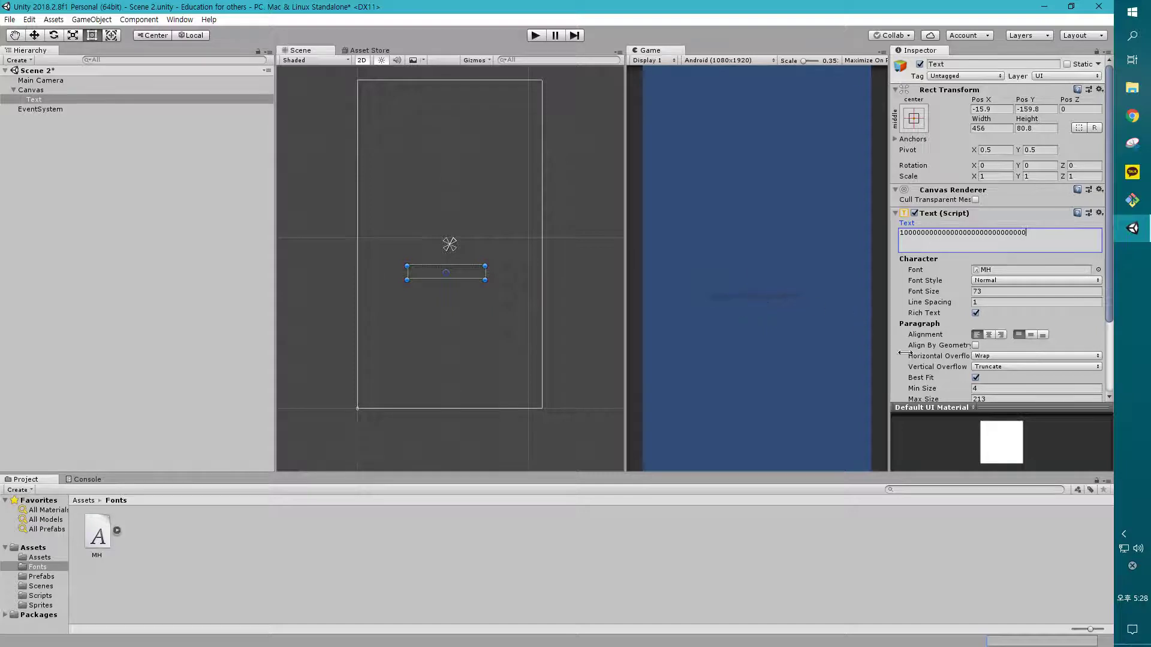
scroll(953, 358, "down", 3)
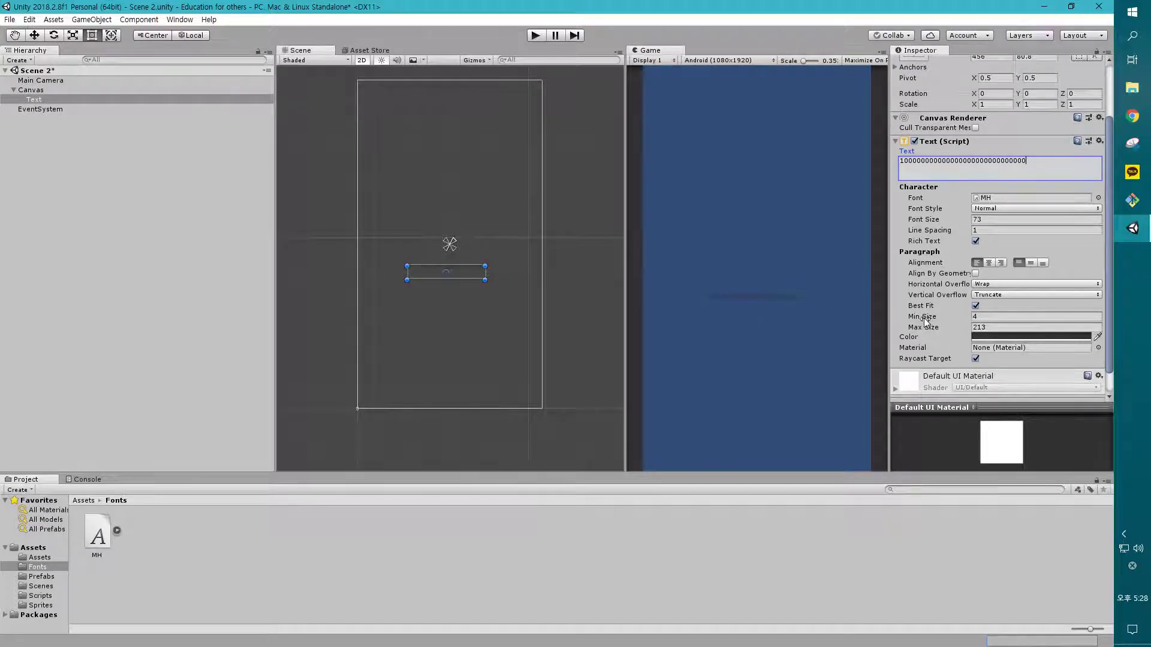
- Change the Best Fit Min Size, trying 100 and then 80
left_click(984, 316)
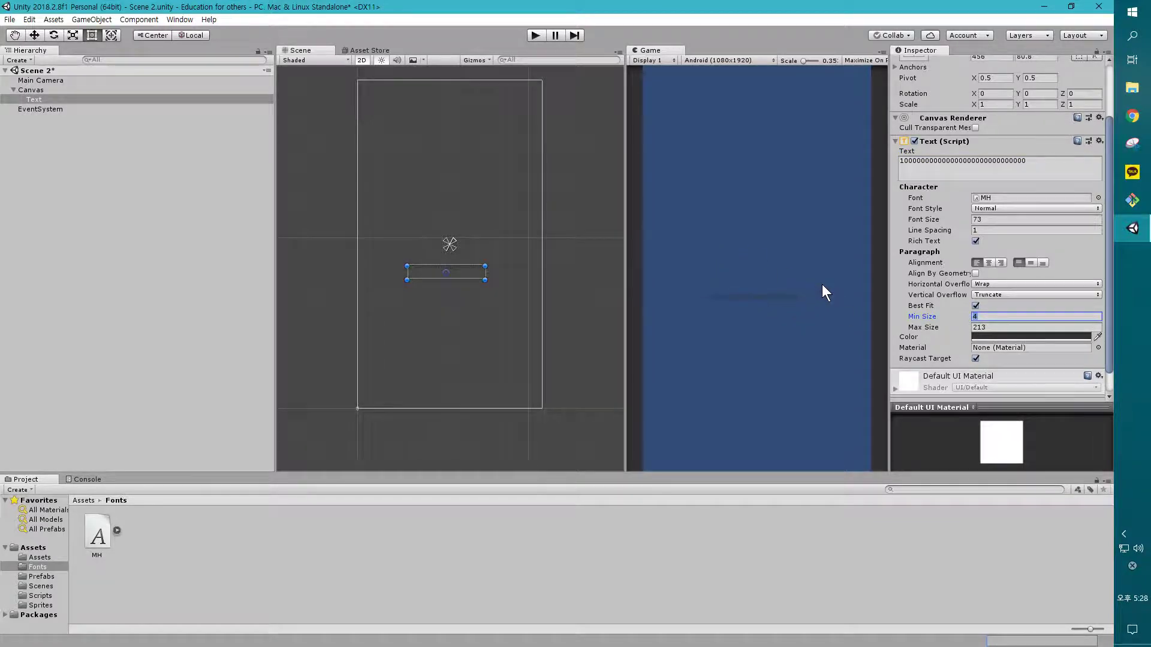
type("100")
key("BackSpace")
key("BackSpace")
key("BackSpace")
type("80")
left_click(1050, 174)
- Retype the number's trailing zeros and drag Min Size down to 58
key("BackSpace")
key("BackSpace")
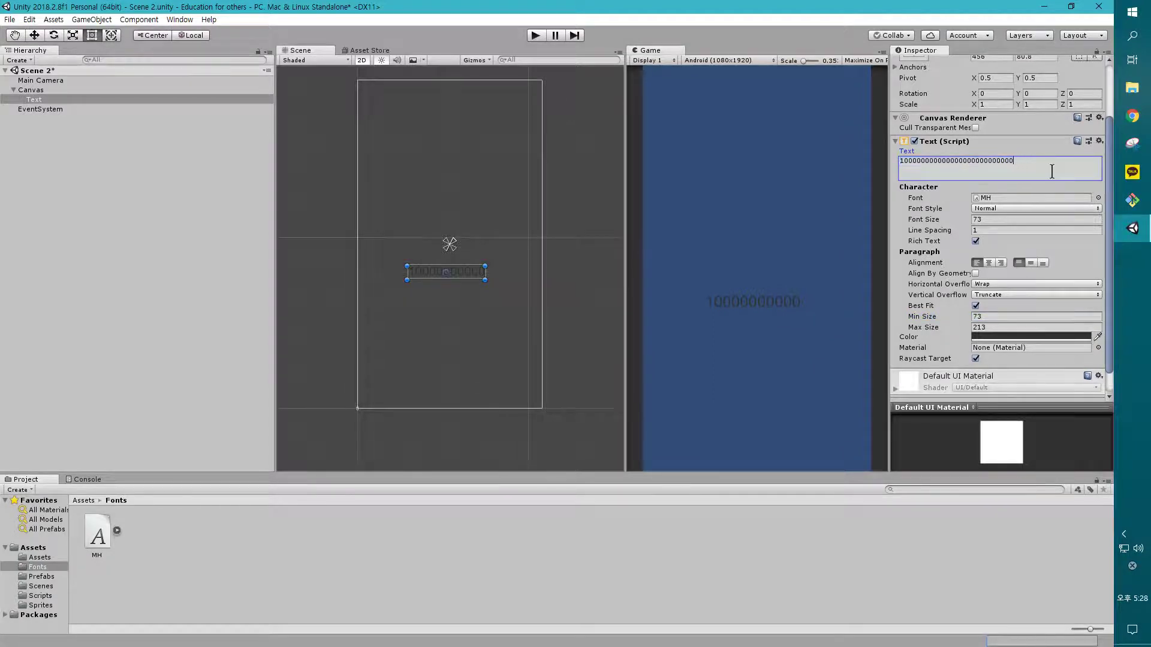
key("BackSpace")
key("BackSpace")
key("BackSpace")
key("BackSpace")
key("BackSpace")
key("BackSpace")
key("BackSpace")
key("BackSpace")
key("BackSpace")
key("BackSpace")
key("BackSpace")
key("BackSpace")
key("BackSpace")
key("BackSpace")
key("BackSpace")
key("BackSpace")
key("BackSpace")
type("00")
type("000")
left_click(999, 315)
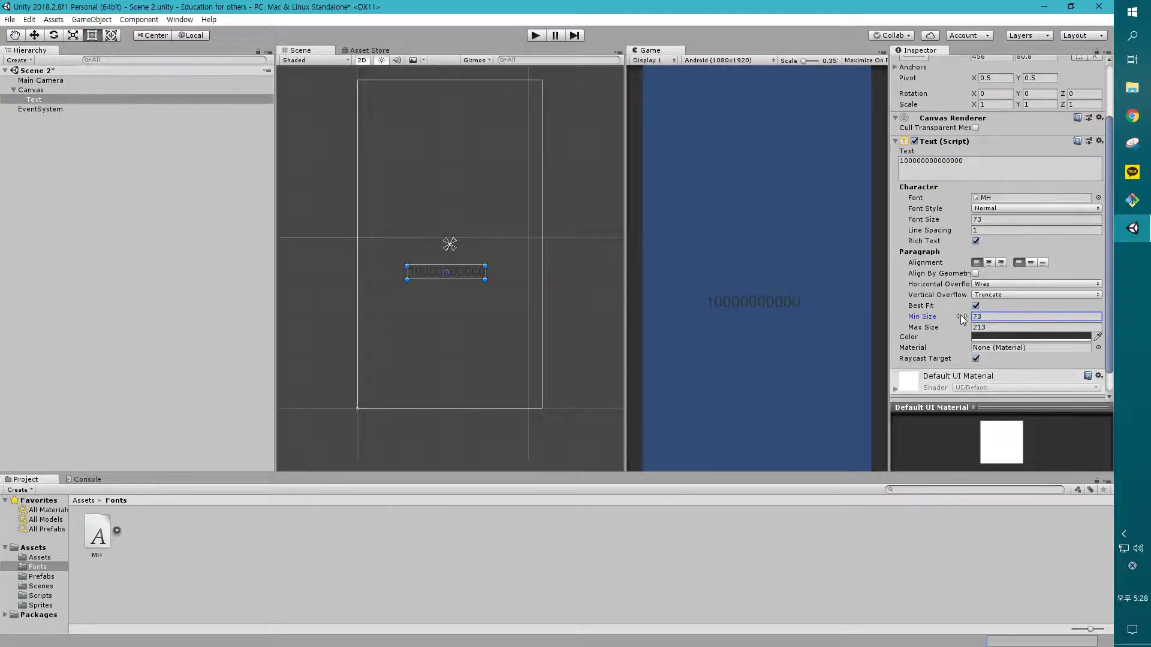
left_click_drag(961, 318, 950, 320)
left_click(990, 166)
- Trim the number's zeros, then replace the whole text with just 1
left_click(990, 166)
key("BackSpace")
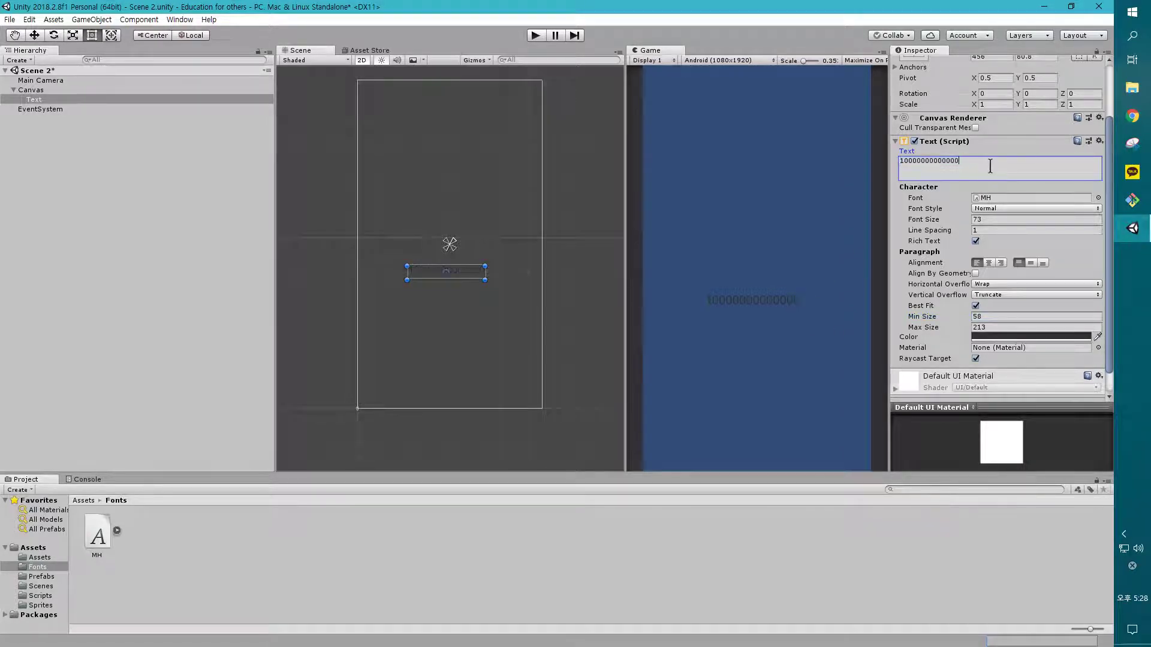
key("BackSpace")
key("BackSpace")
key("BackSpace")
type("00")
type("00000")
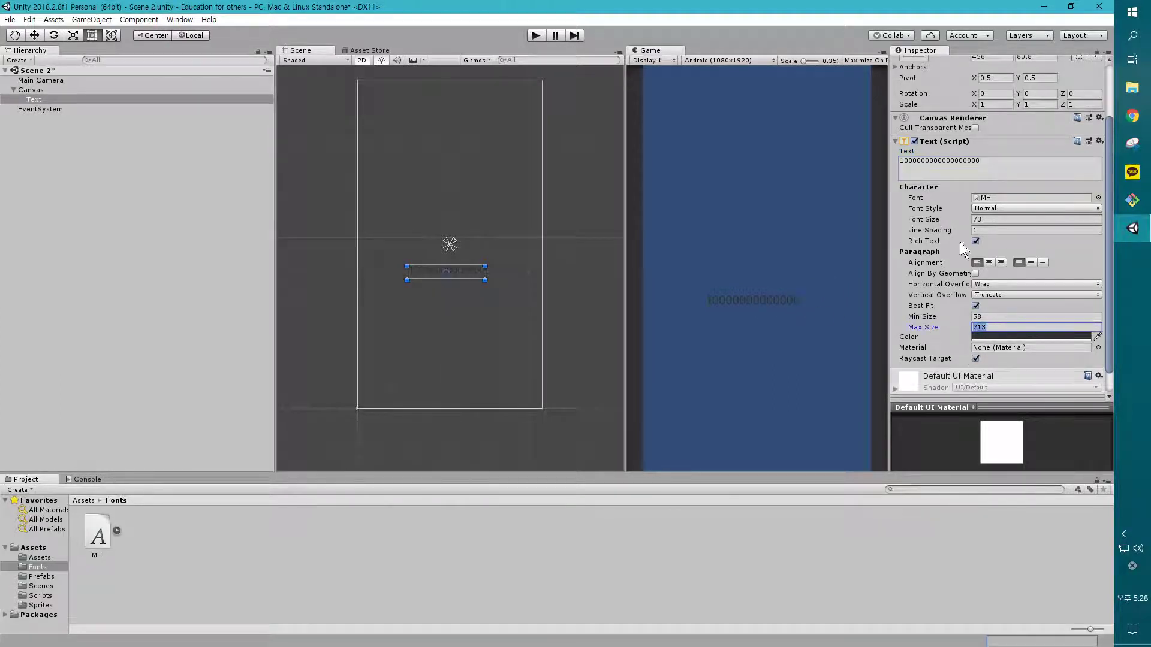
left_click_drag(980, 161, 909, 164)
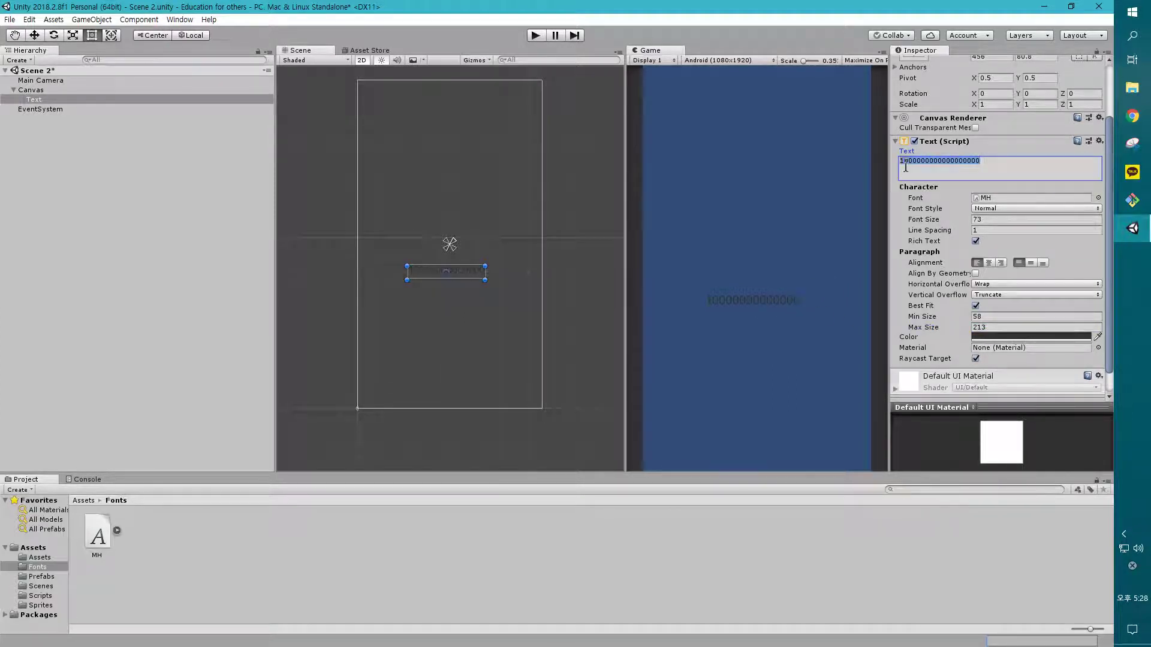
key("Right")
double_click(917, 160)
type("1")
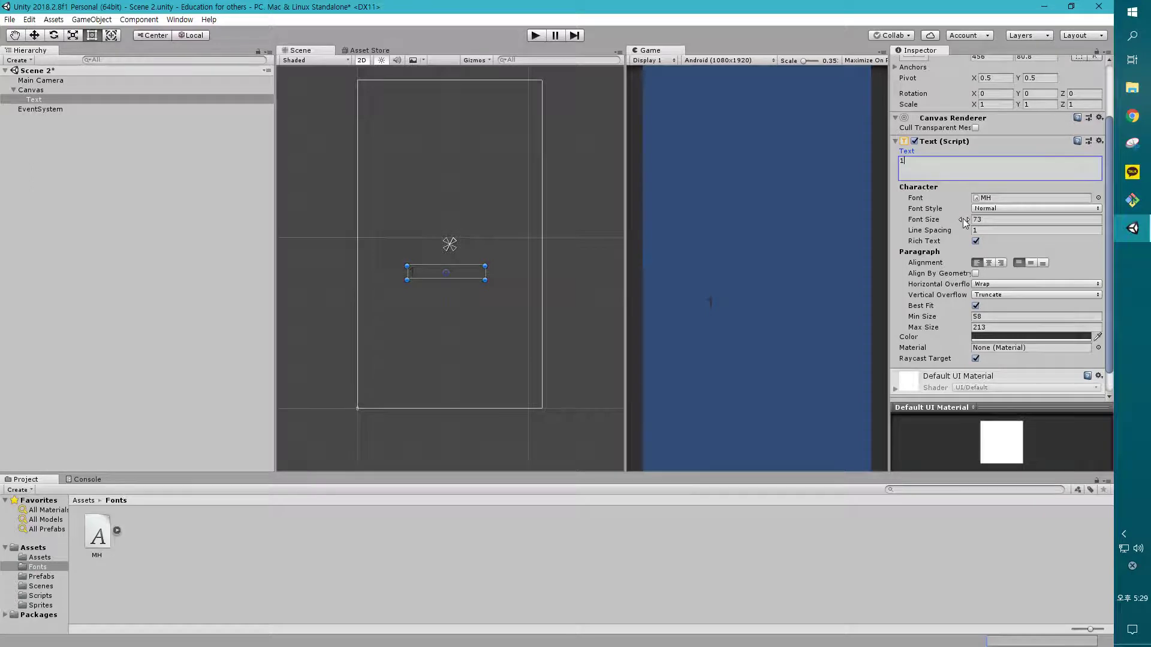
- Raise the Font Size to 100, trying Best Fit Max Size values 40 and 70
mouse_move(964, 222)
left_mouse_down()
mouse_move(1061, 221)
mouse_move(991, 229)
left_mouse_up()
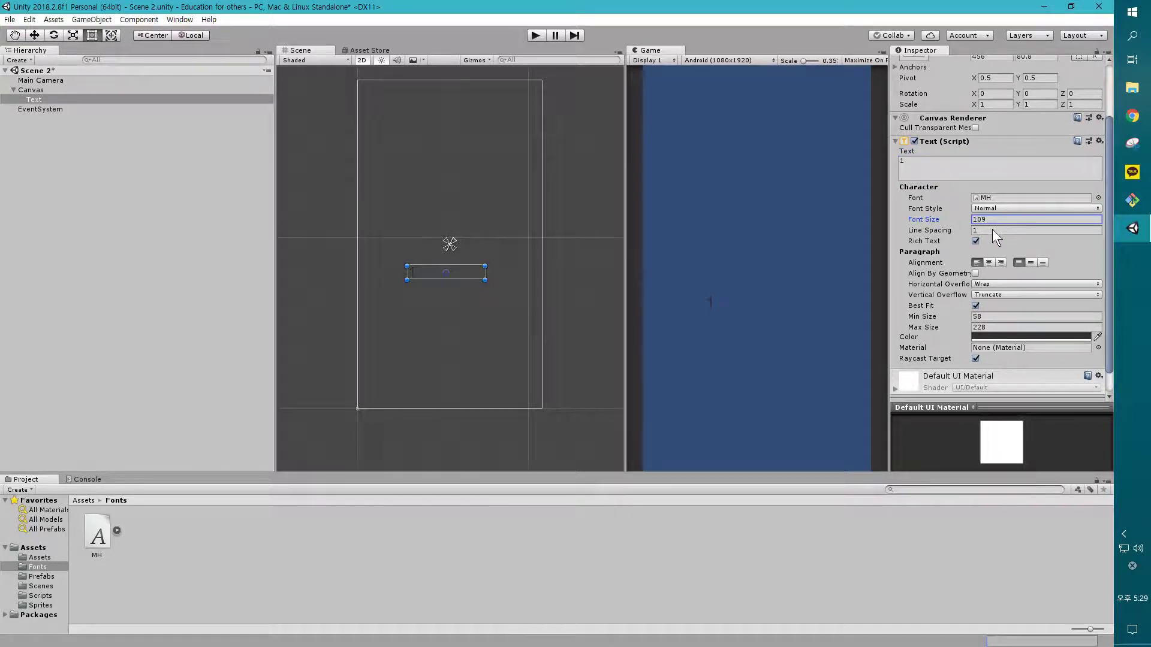
left_click(994, 327)
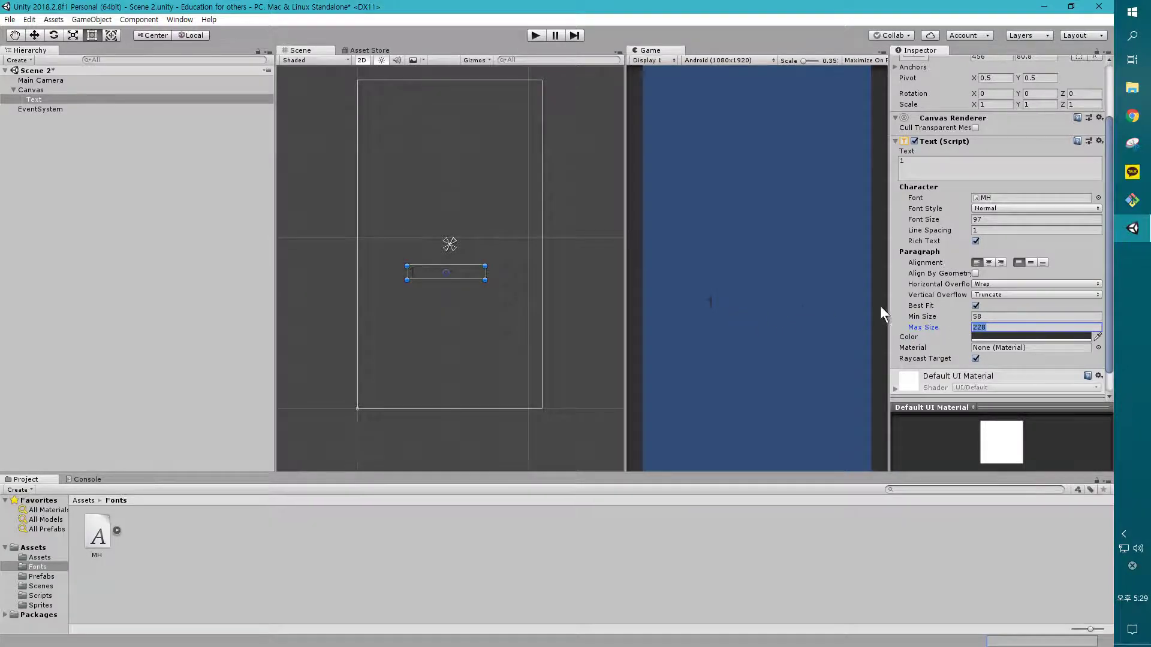
type("40")
key("BackSpace")
key("BackSpace")
type("70")
left_click(1019, 219)
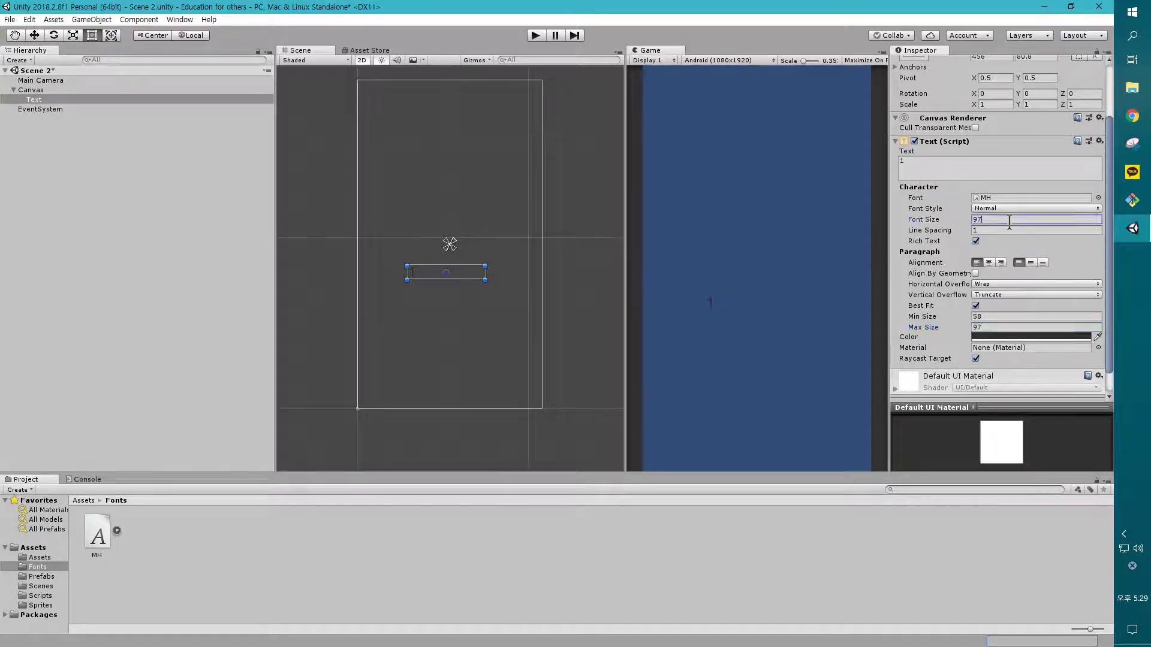
type("100")
- Extend the text to 1000000 and set Best Fit Max Size to 100
left_click(964, 171)
type("0")
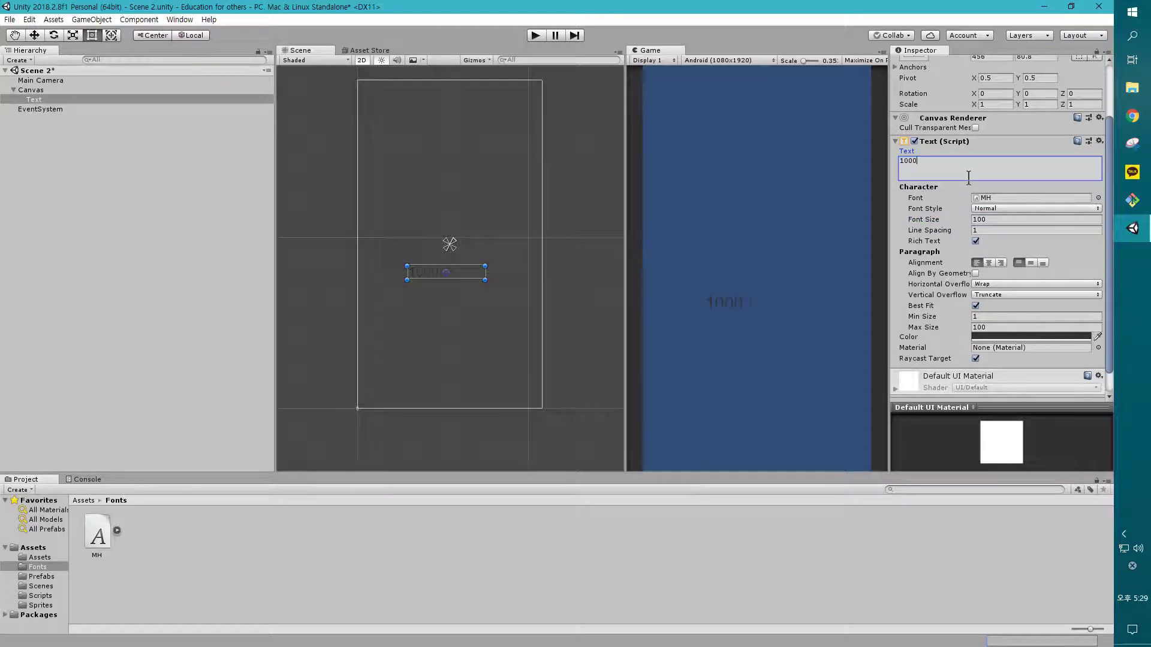
type("00000000")
key("BackSpace")
key("BackSpace")
left_click(994, 327)
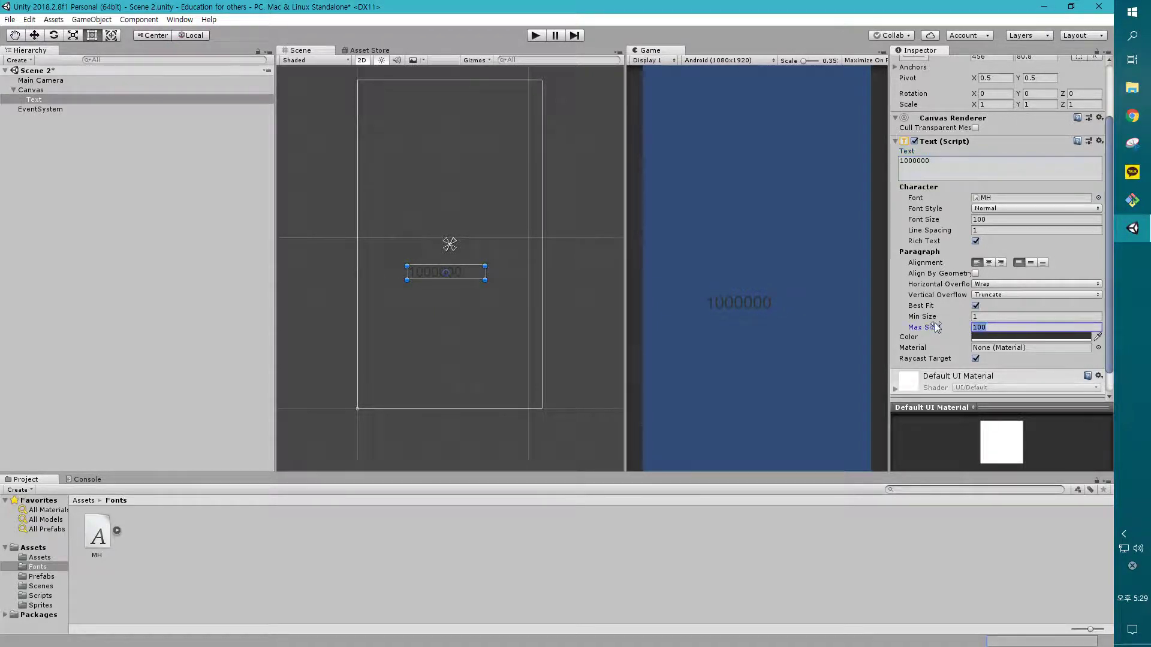
type("7")
key("BackSpace")
type("100")
- Review the size and line spacing fields, then toggle Best Fit off and back on
left_click(1001, 169)
left_click(966, 332)
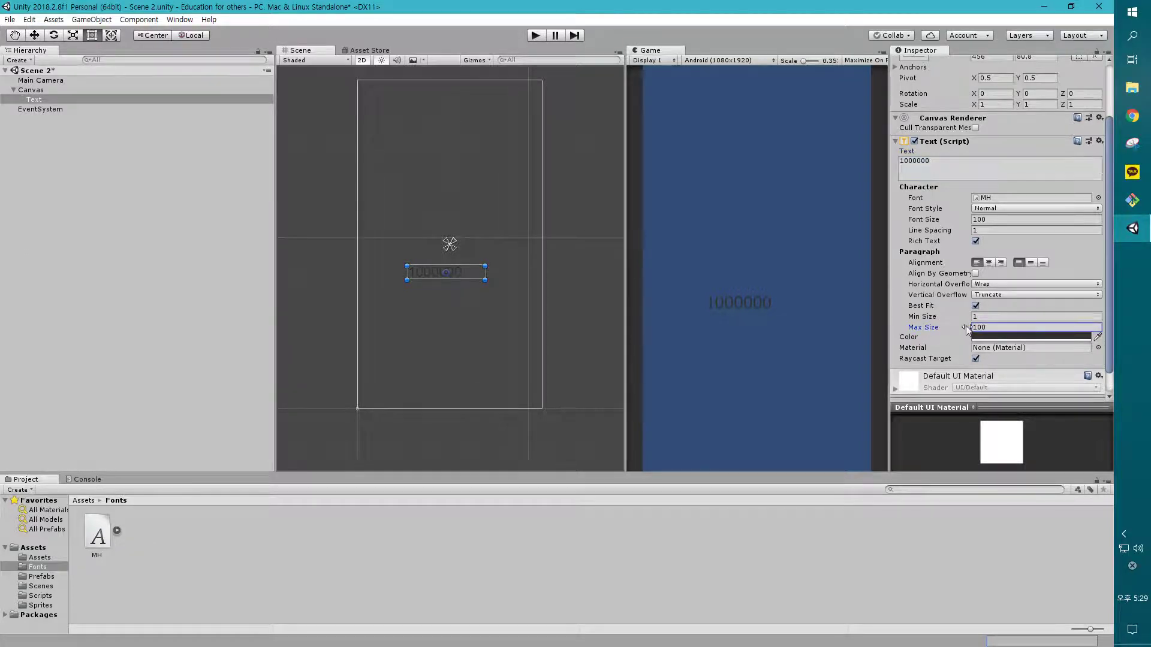
left_click(989, 220)
left_click(995, 327)
left_click(987, 232)
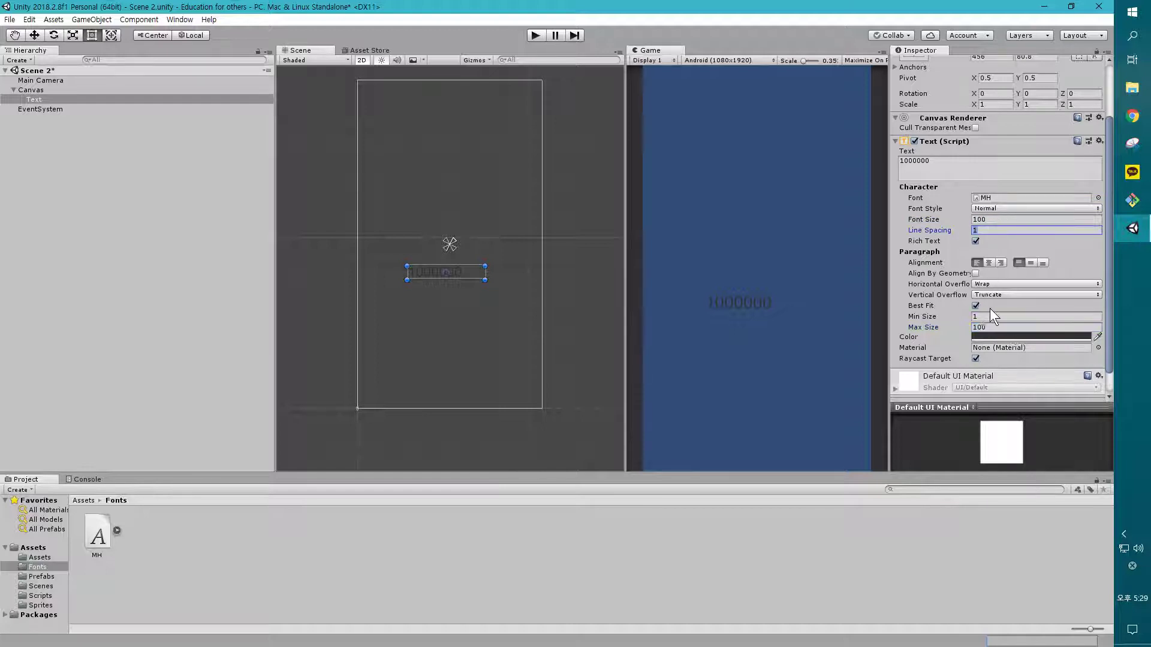
left_click(997, 307)
left_click(995, 304)
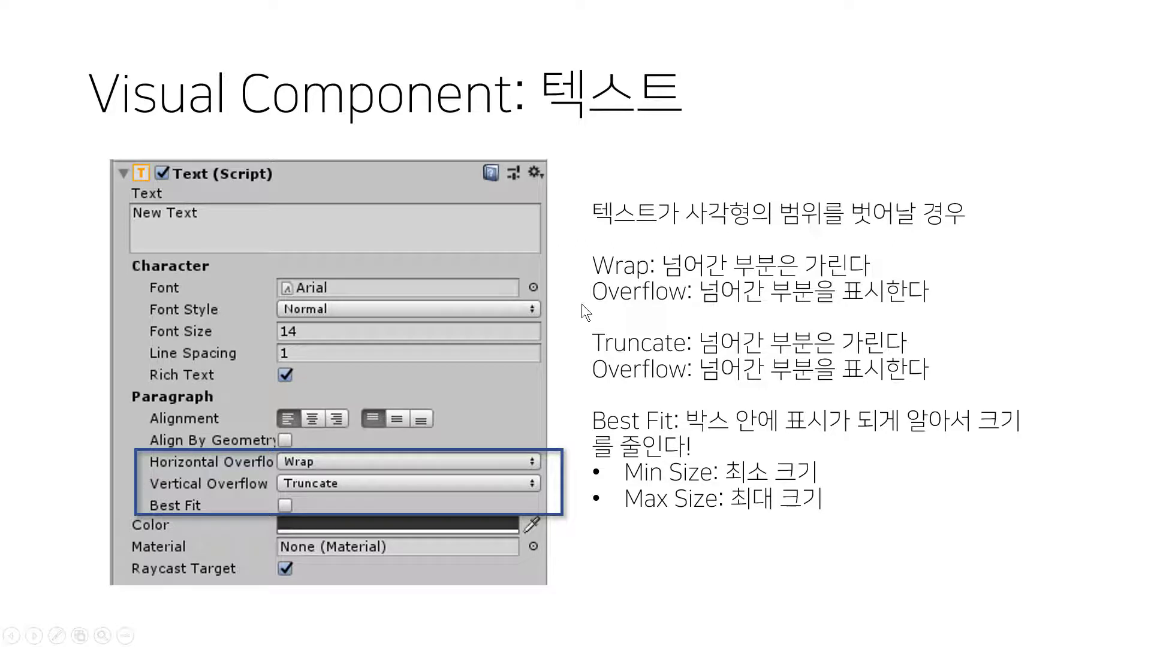
- Advance from the Text slide to the 'Visual Component: 이미지' slide
left_click(597, 318)
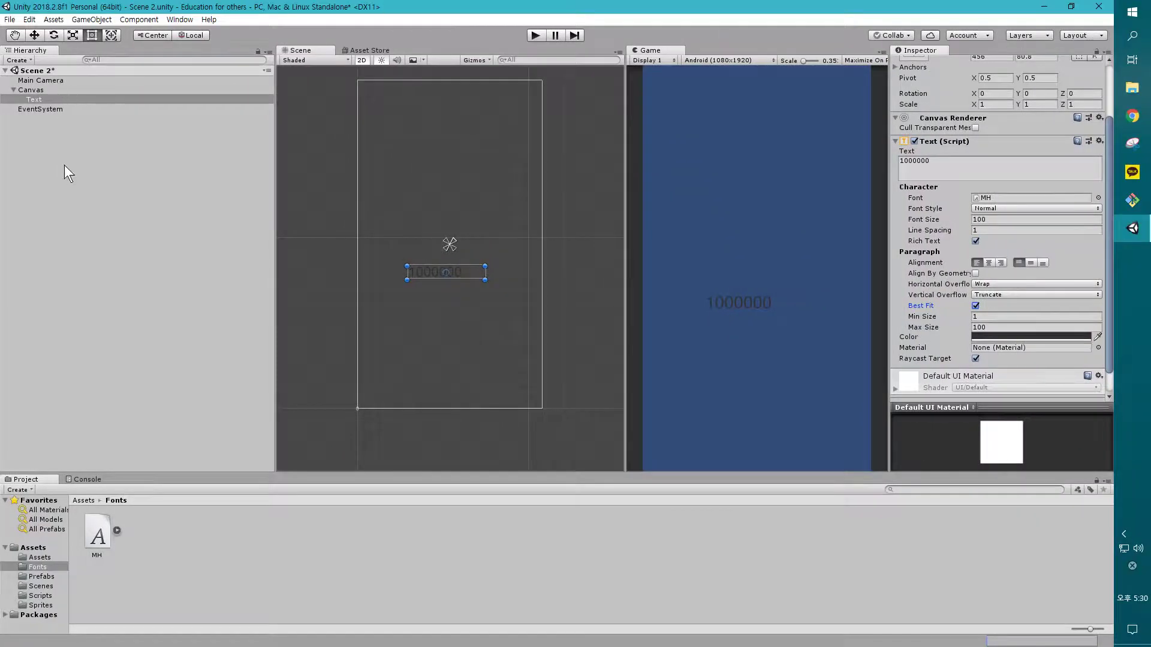
- Add a UI Image under the Canvas using the market sprite, enlarged above the number
left_click(65, 168)
right_click(58, 88)
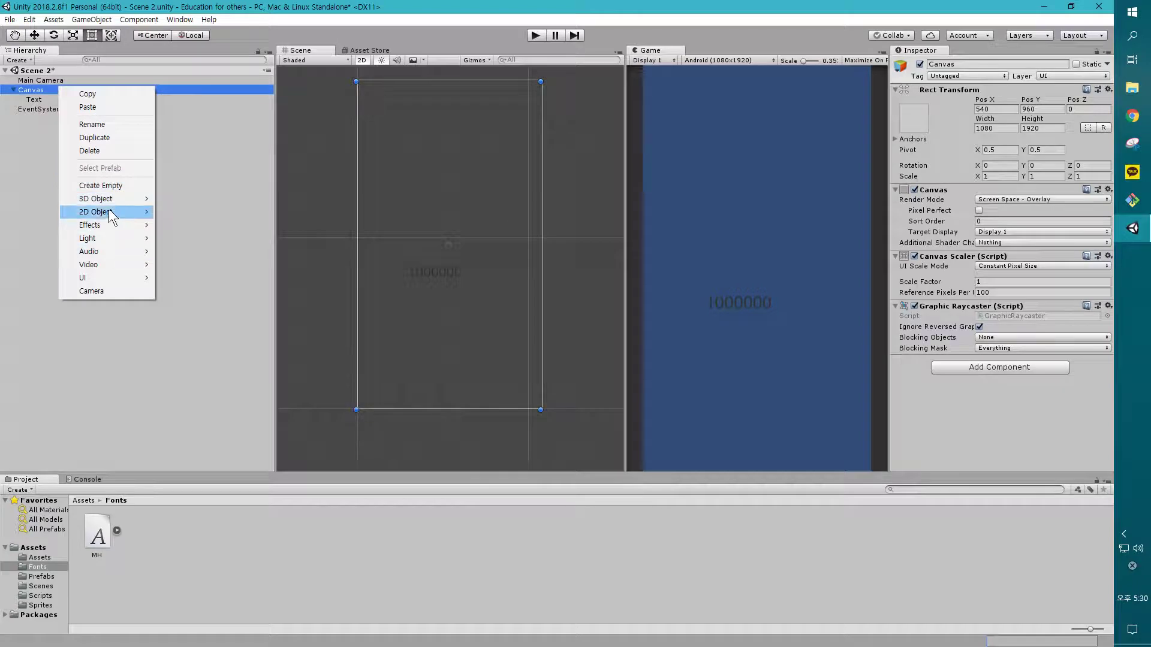
mouse_move(99, 278)
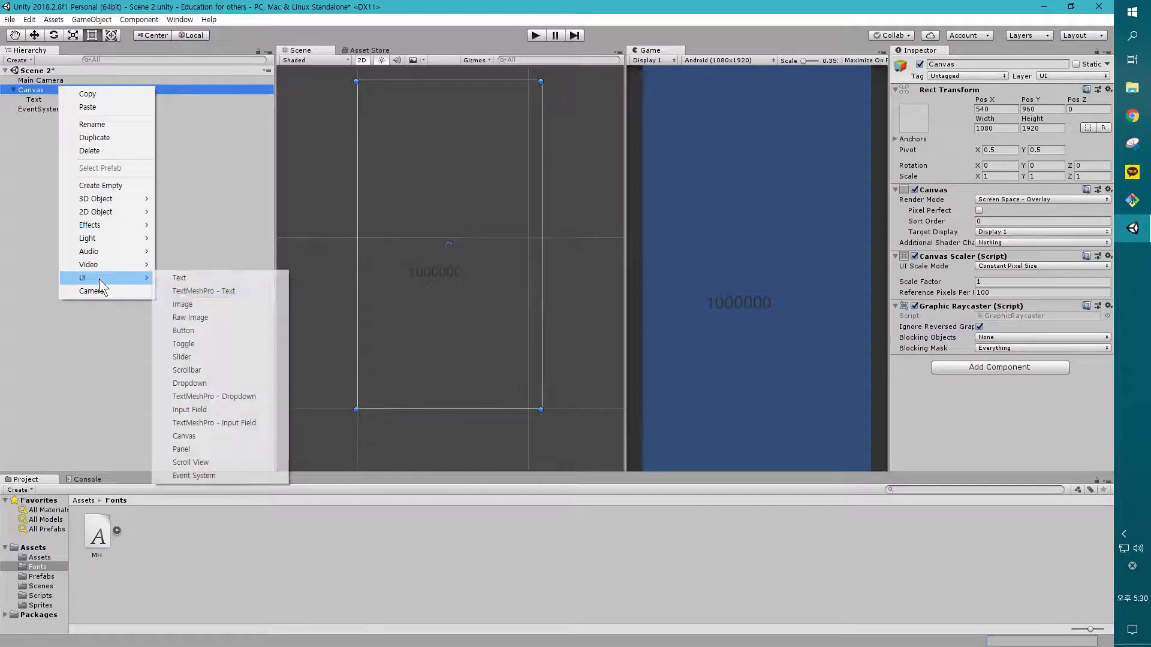
left_click(197, 306)
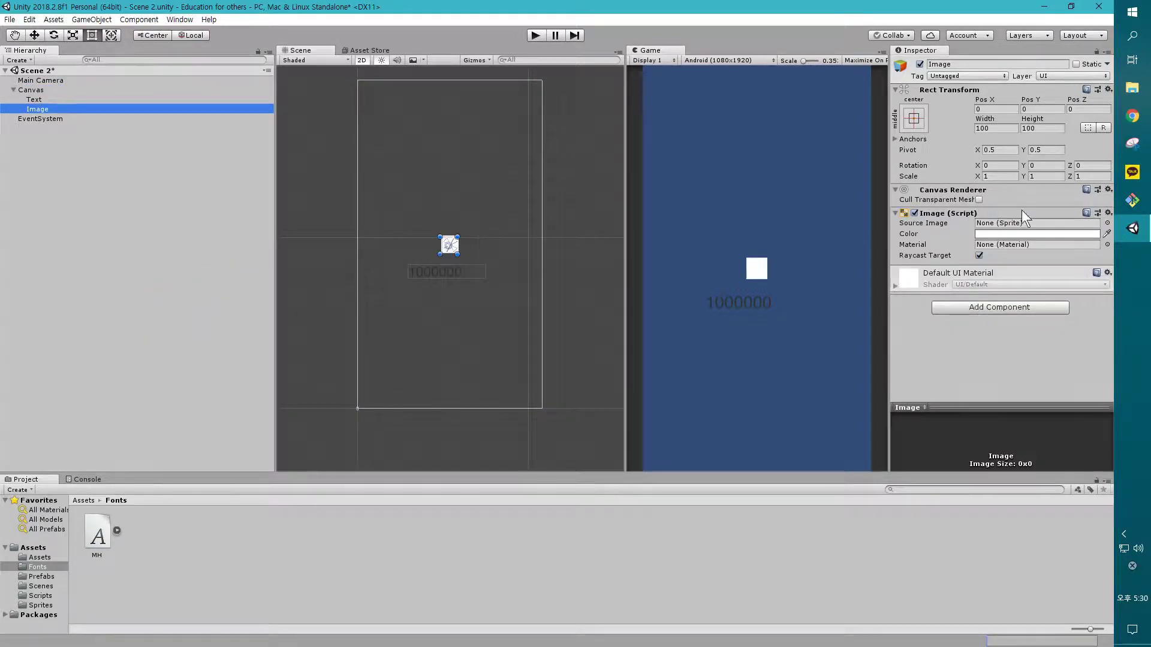
left_click(1107, 223)
double_click(330, 242)
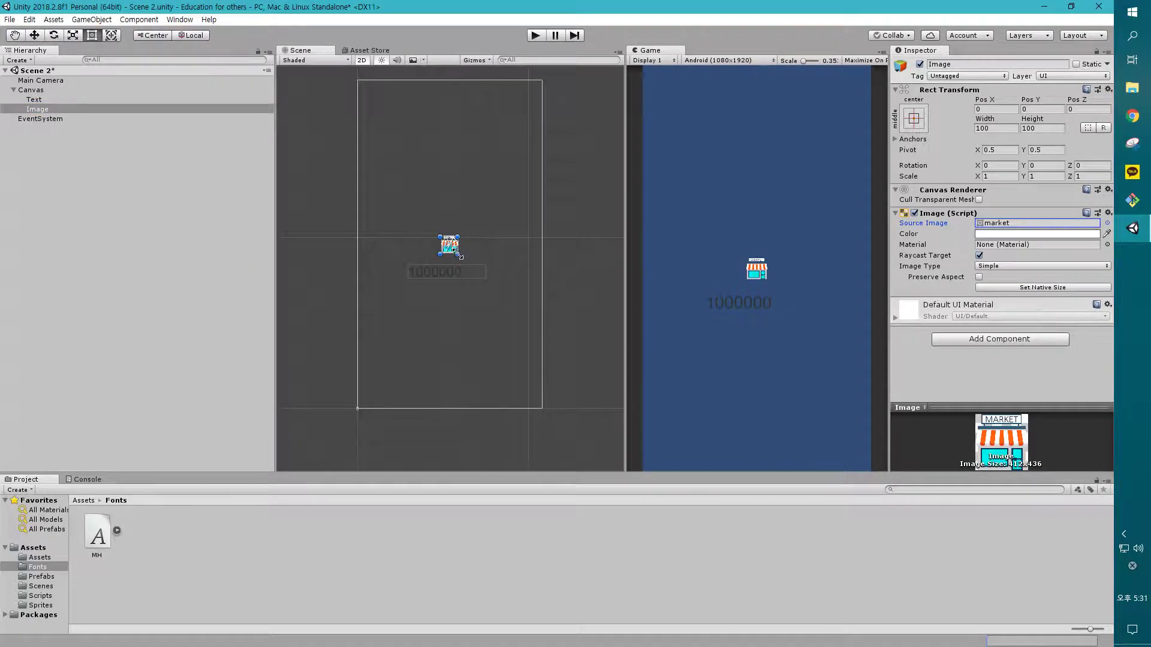
mouse_move(459, 251)
left_mouse_down()
mouse_move(525, 323)
mouse_move(462, 207)
left_mouse_up()
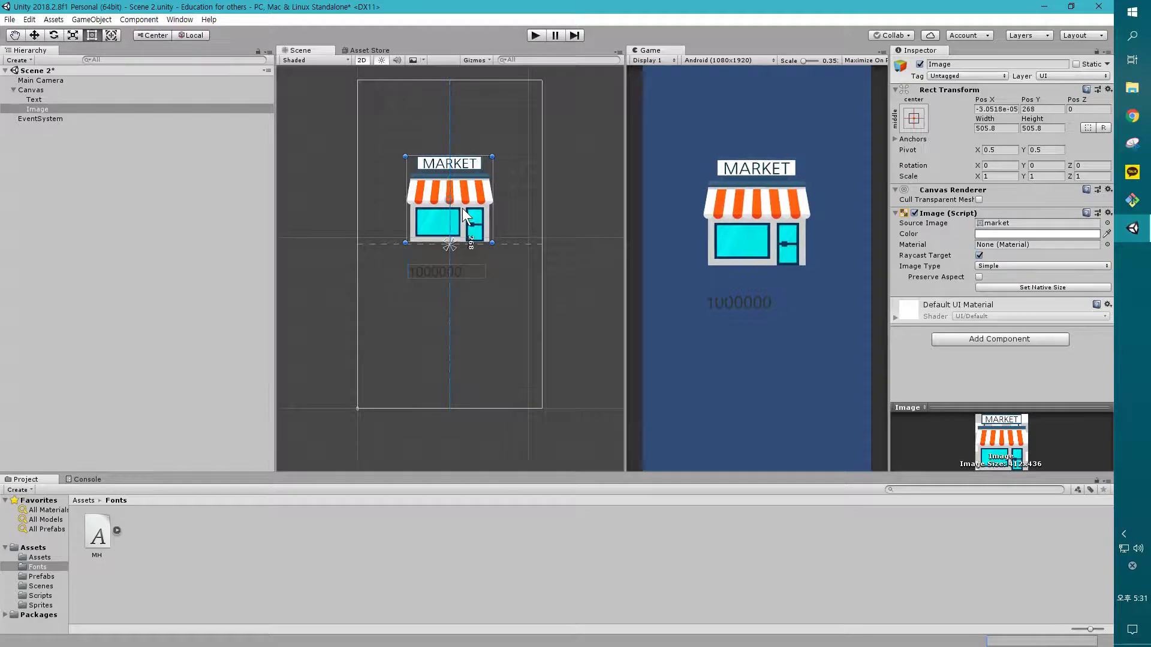
- Turn on Preserve Aspect for the market image, toggling it to compare results
left_click(469, 270)
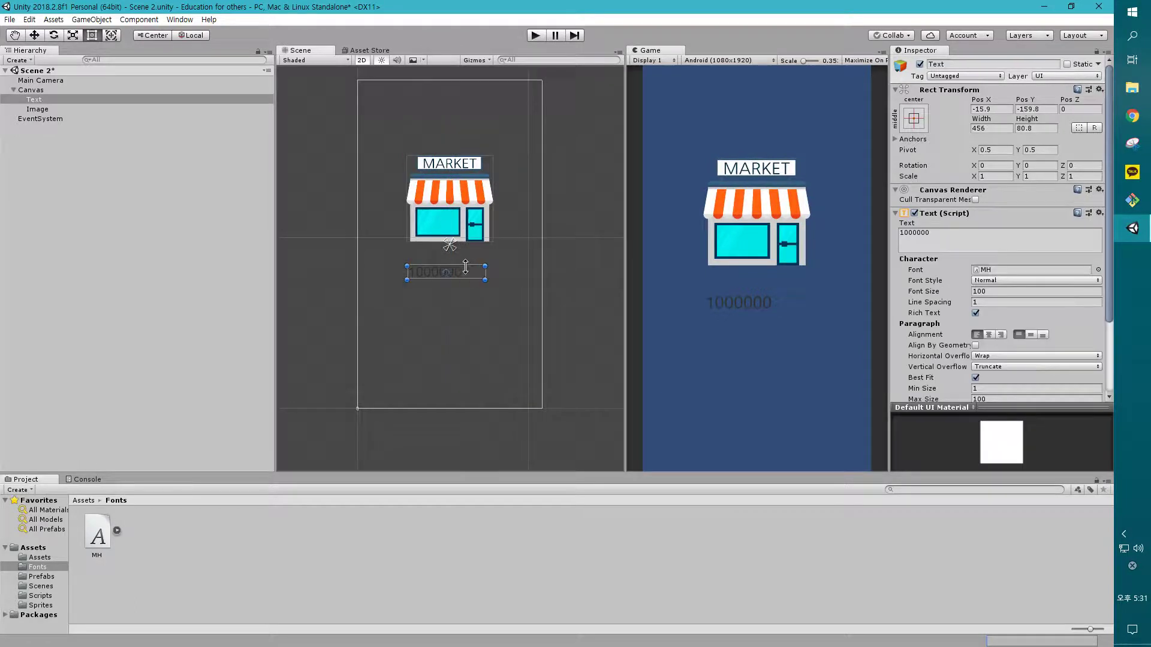
left_click(437, 200)
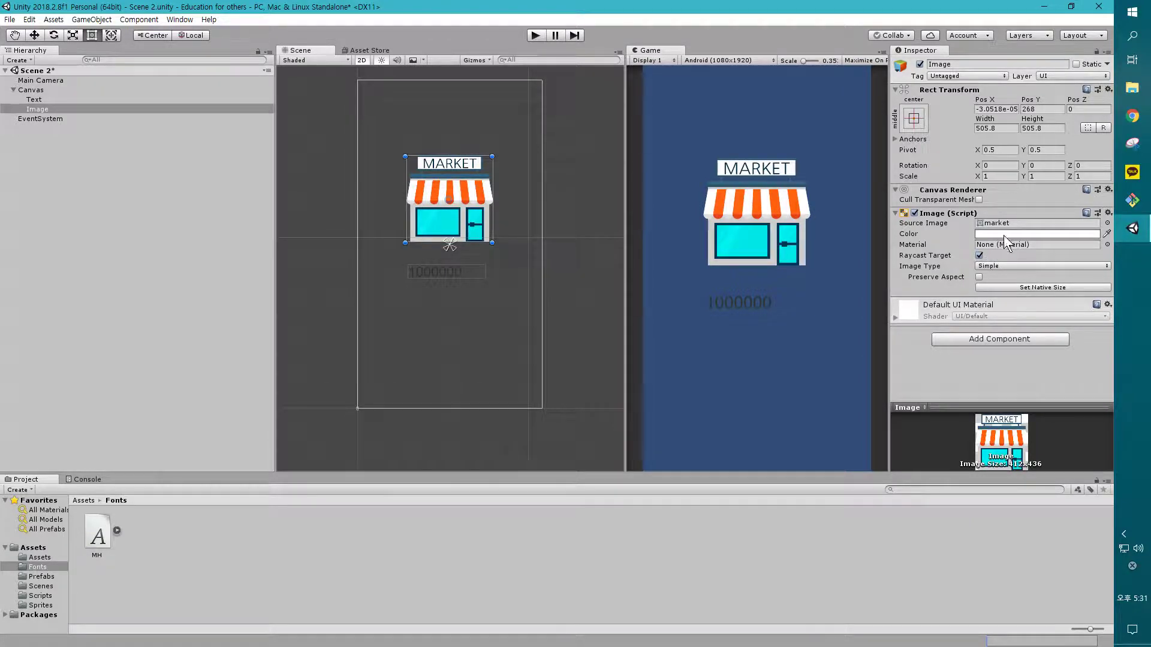
left_click(1003, 267)
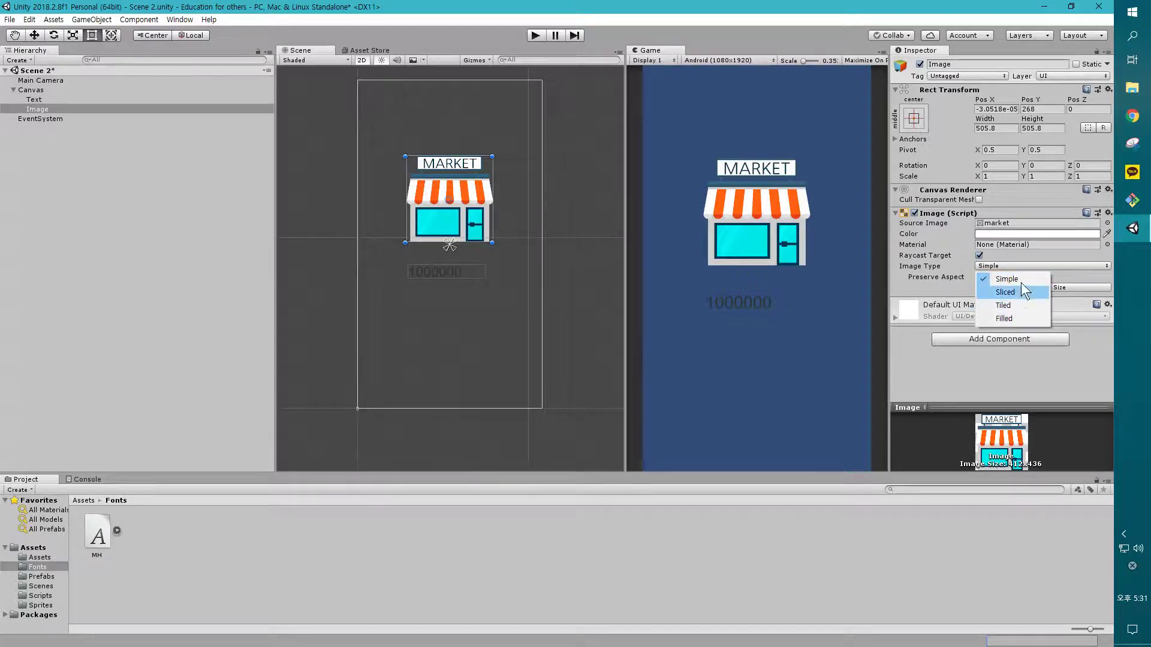
left_click(1059, 275)
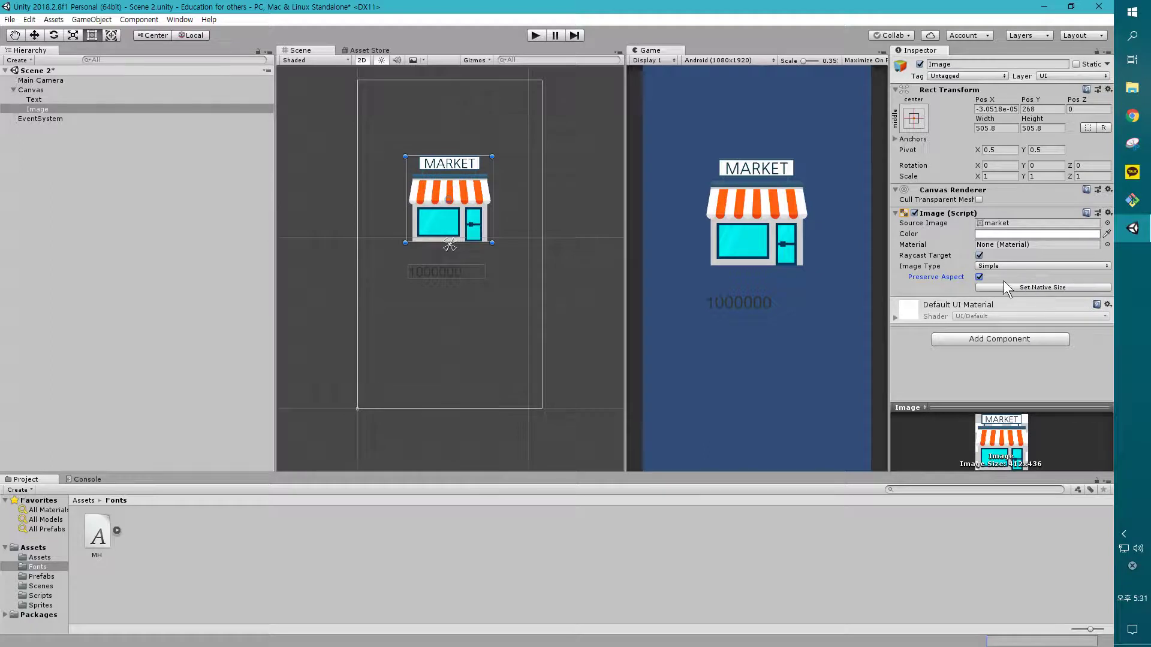
left_click(979, 277)
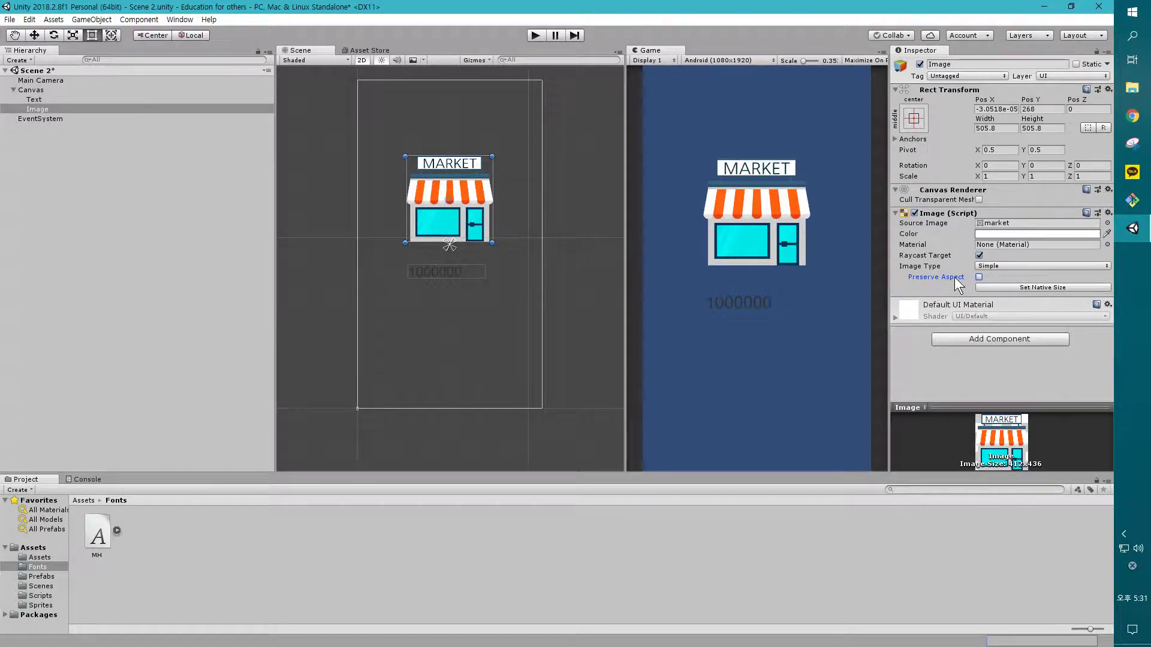
left_click(978, 277)
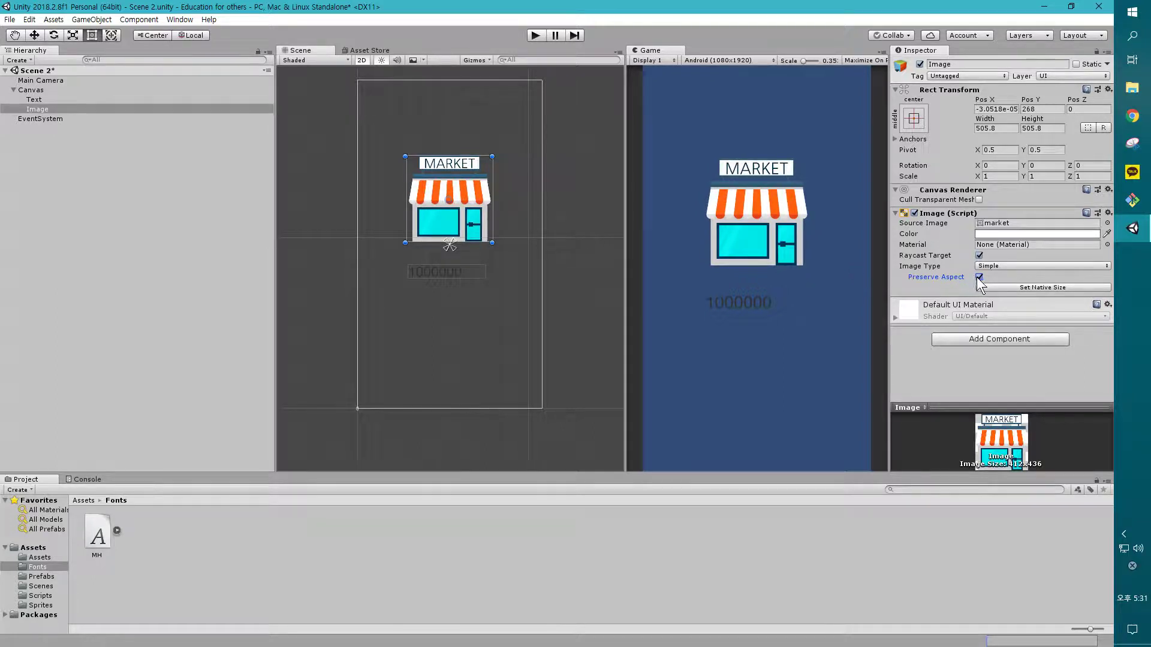
left_click(978, 277)
left_click(979, 276)
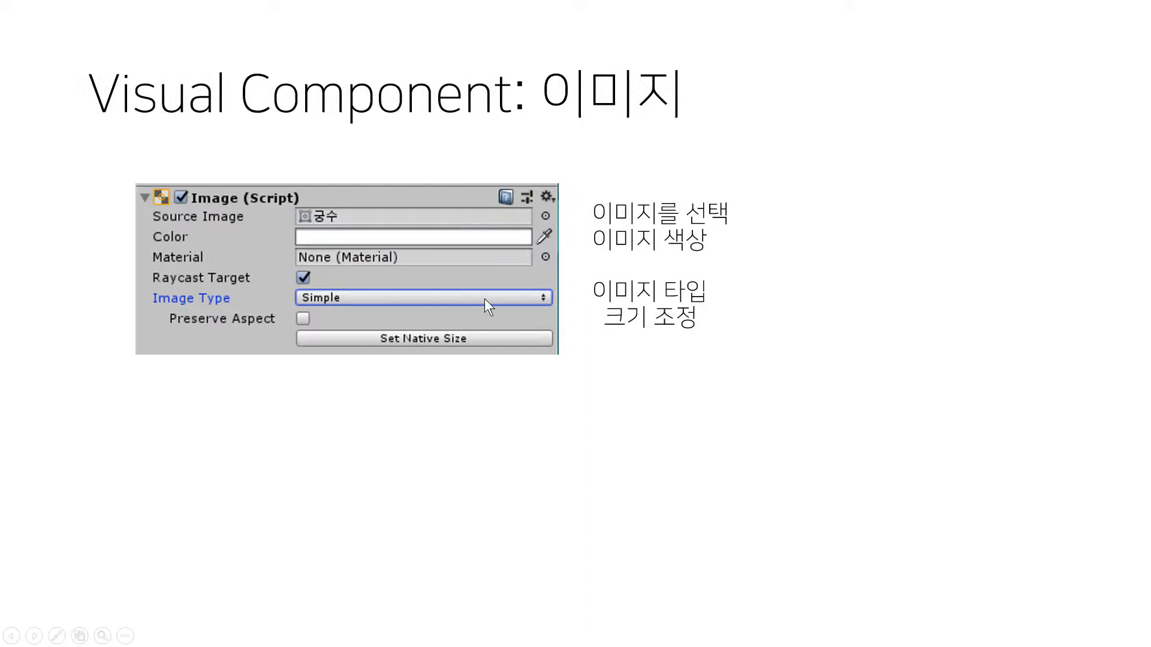
- Advance the slideshow two slides to the comparison of Simple, Sliced, Tiled and Filled image types
left_click(585, 300)
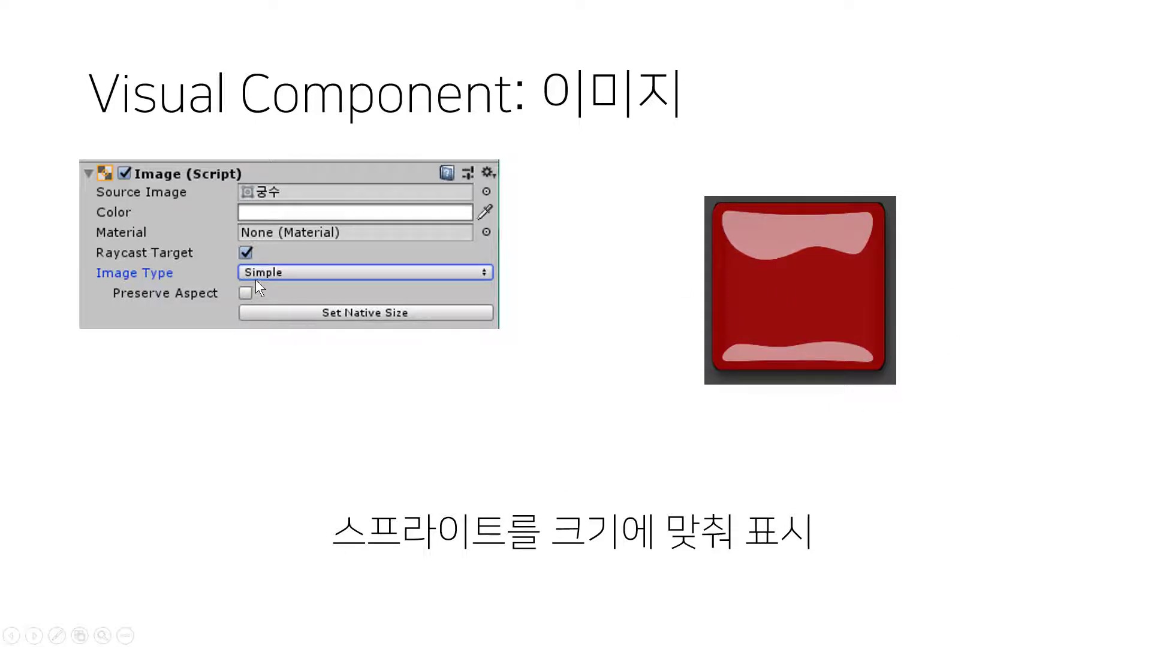
left_click(635, 282)
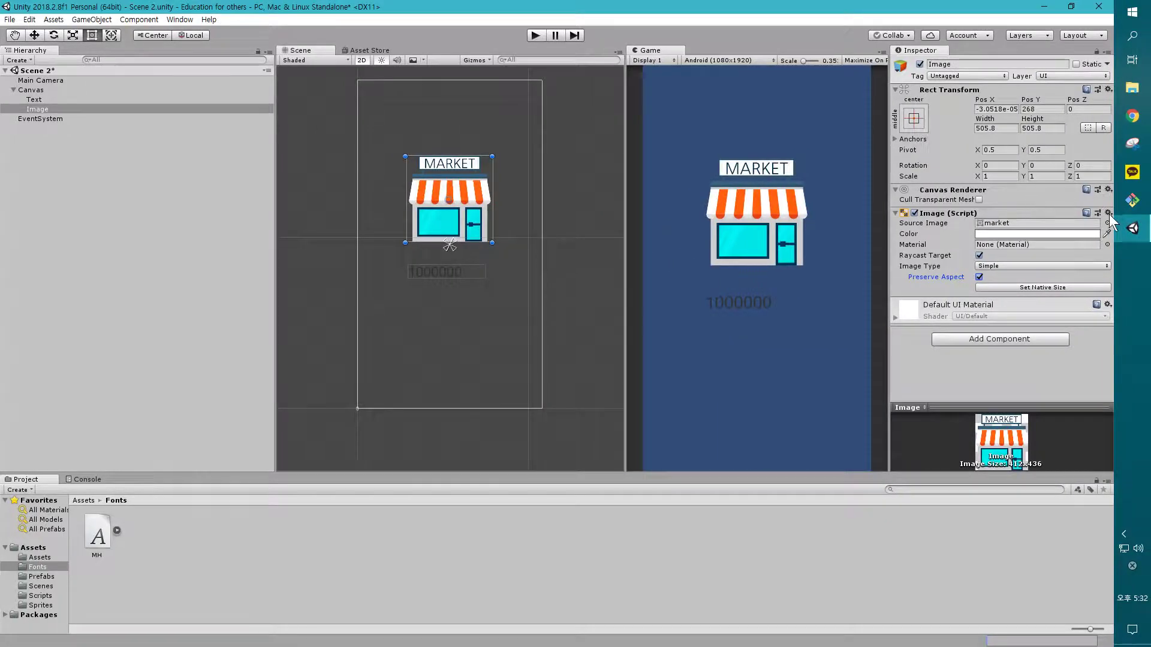
- Give the Image the red button sprite and adjust its width back to nearly square
left_click(1107, 223)
left_click(292, 236)
double_click(290, 235)
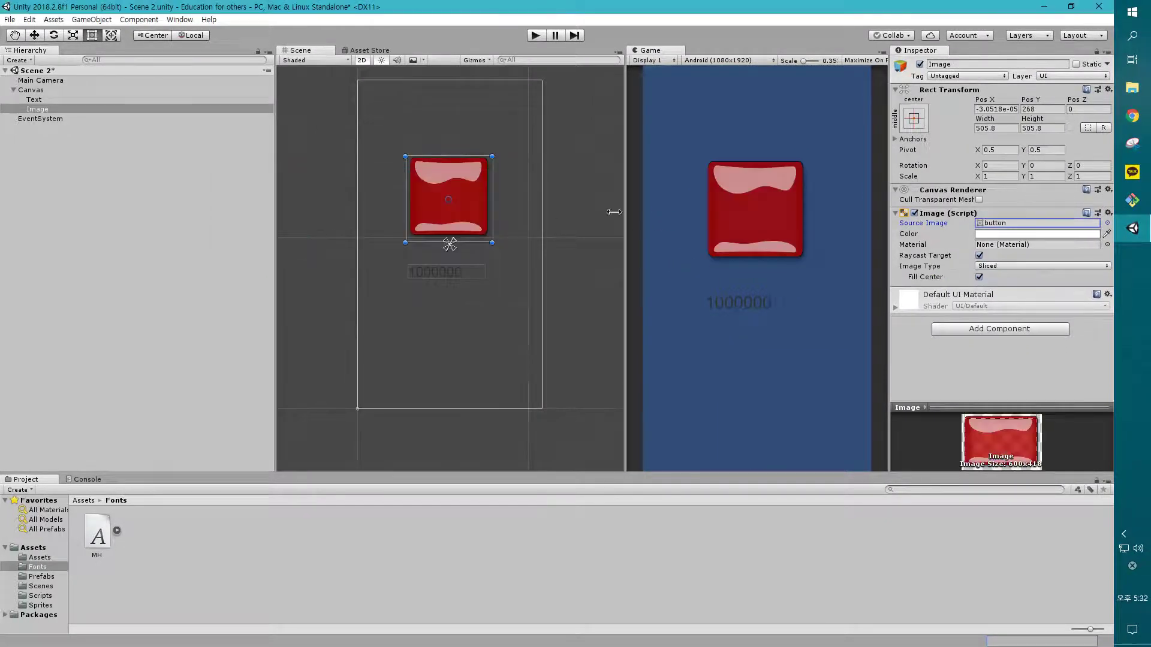
mouse_move(492, 209)
left_mouse_down()
mouse_move(556, 207)
mouse_move(517, 206)
left_mouse_up()
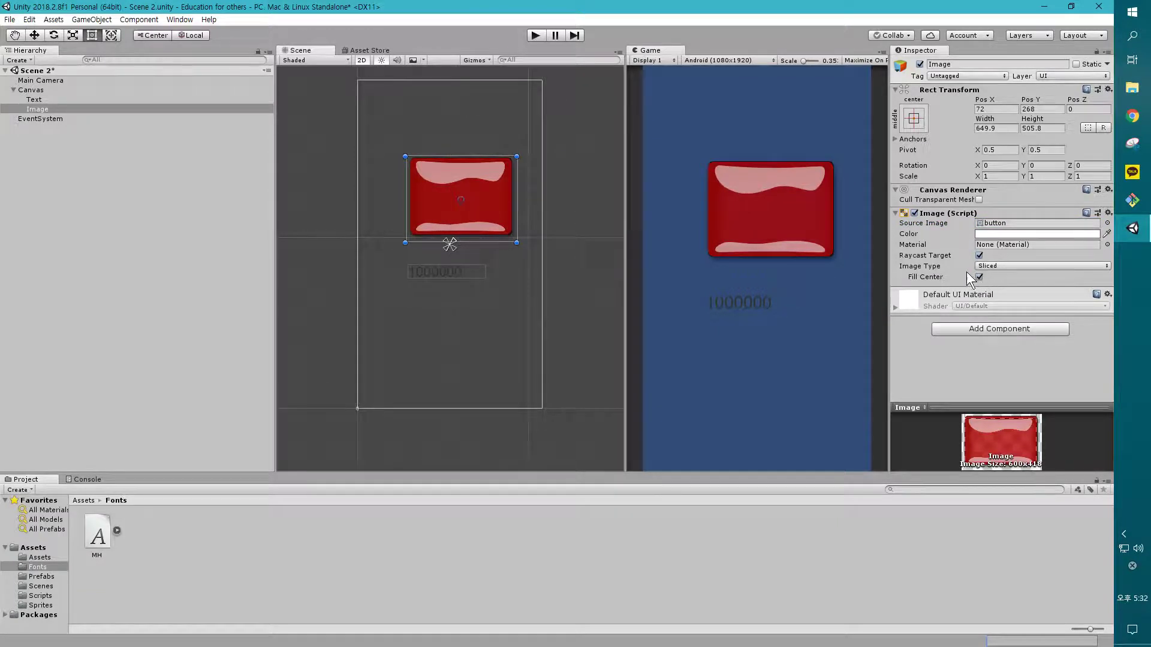
left_click_drag(517, 215, 498, 213)
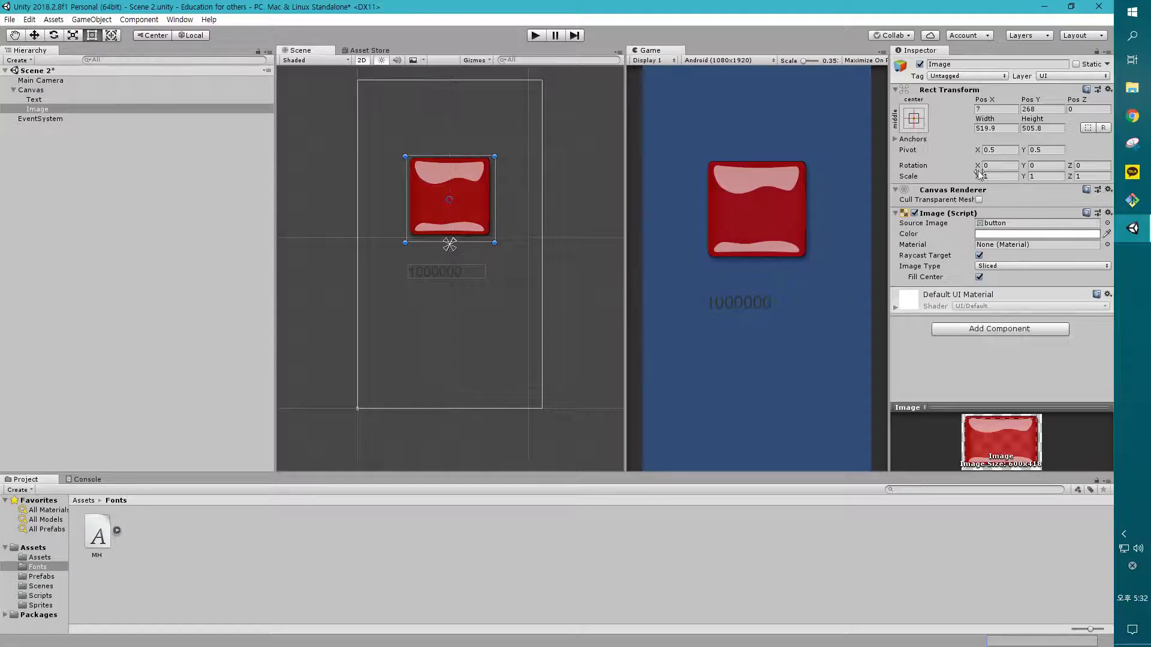
- Try the Image as Simple with Preserve Aspect off, stretched tall, then undo the stretch
scroll(439, 211, "up", 2)
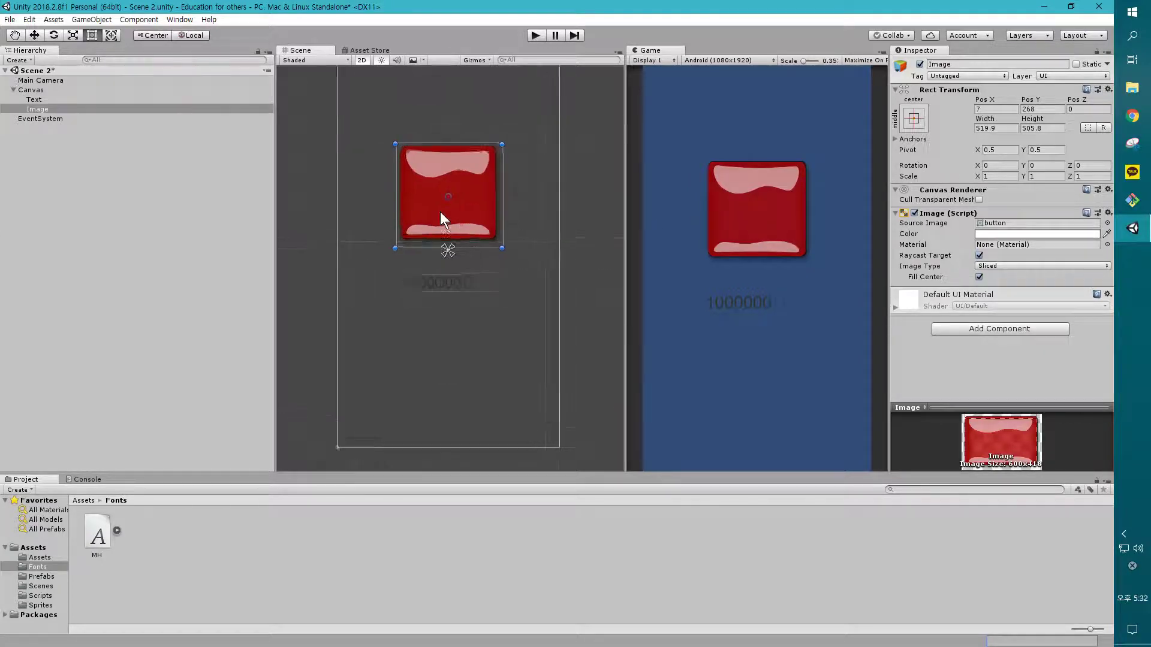
scroll(384, 129, "up", 1)
scroll(406, 119, "up", 2)
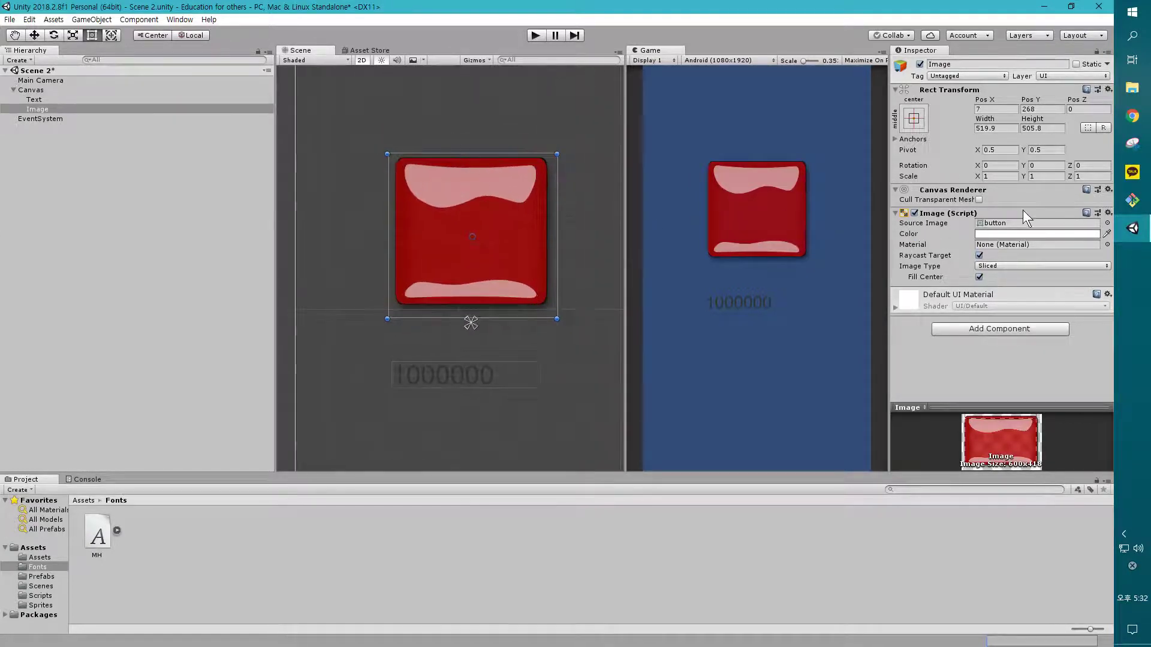
left_click(1016, 265)
left_click(1016, 279)
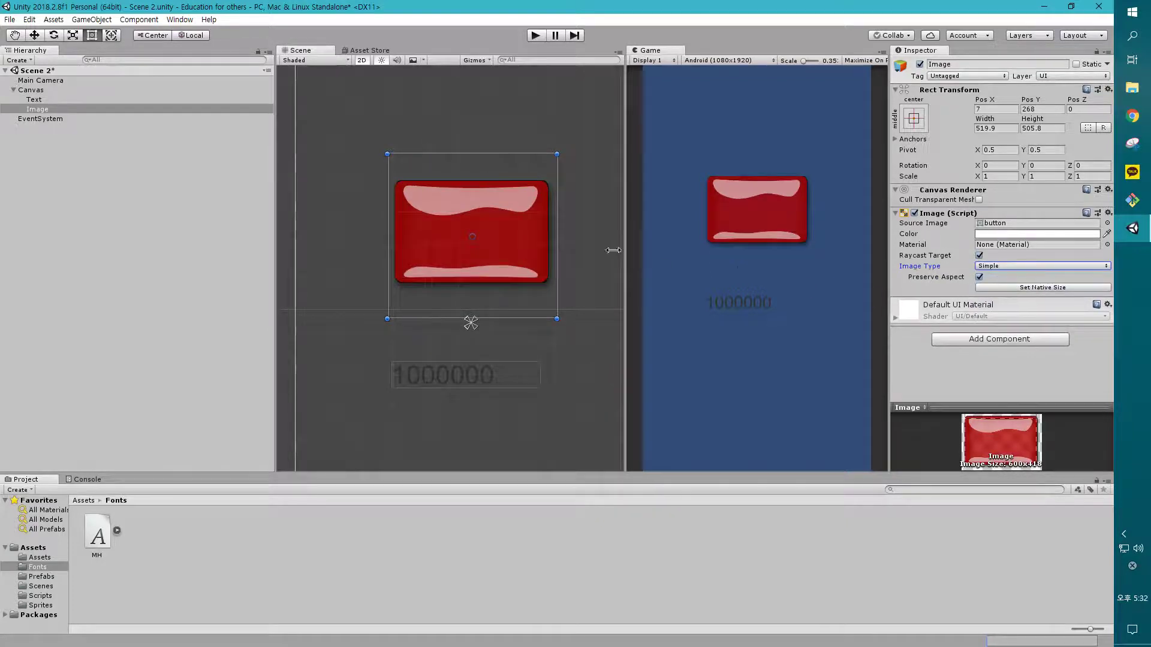
left_click(980, 276)
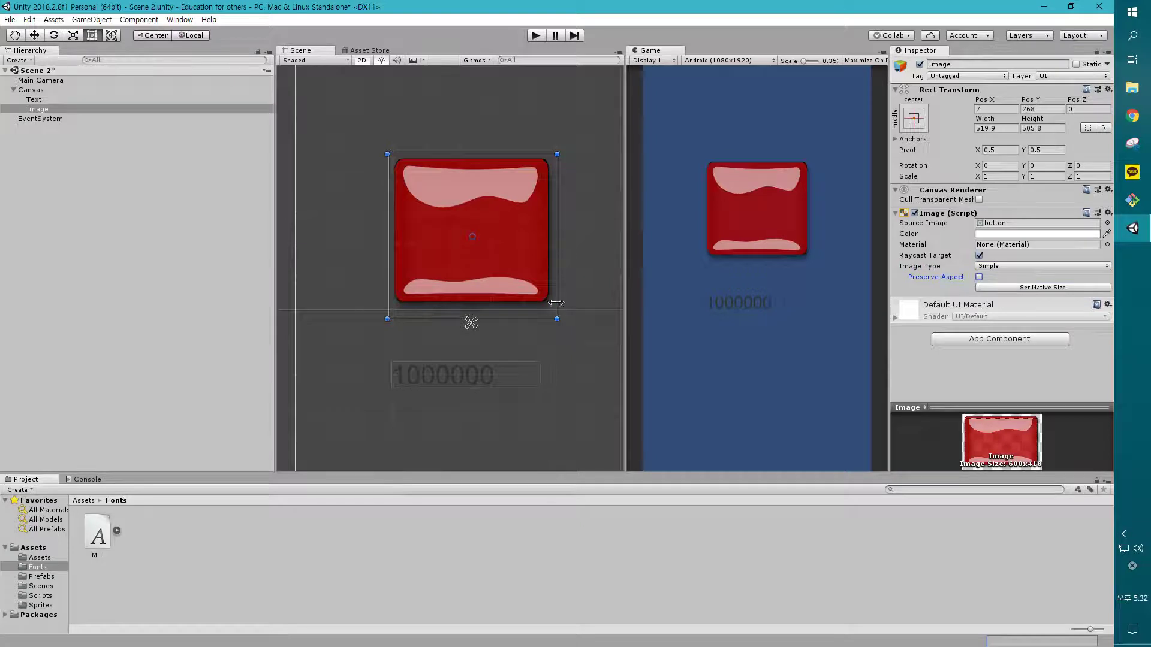
mouse_move(556, 319)
left_mouse_down()
mouse_move(601, 353)
mouse_move(614, 338)
left_mouse_up()
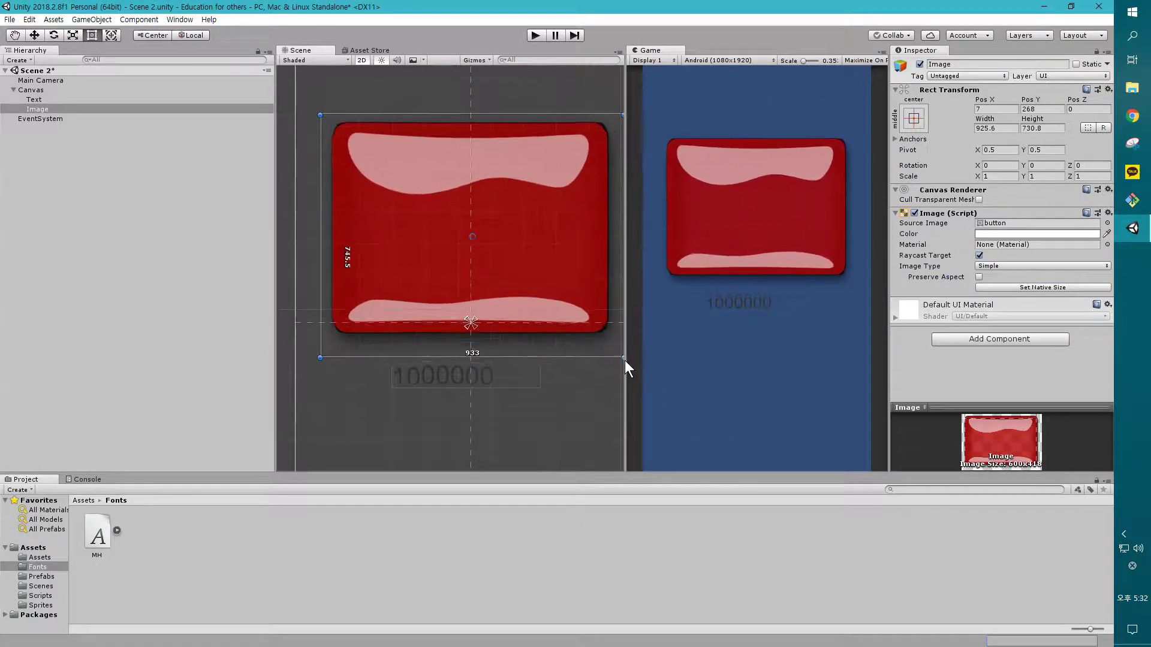
left_click_drag(614, 338, 560, 530)
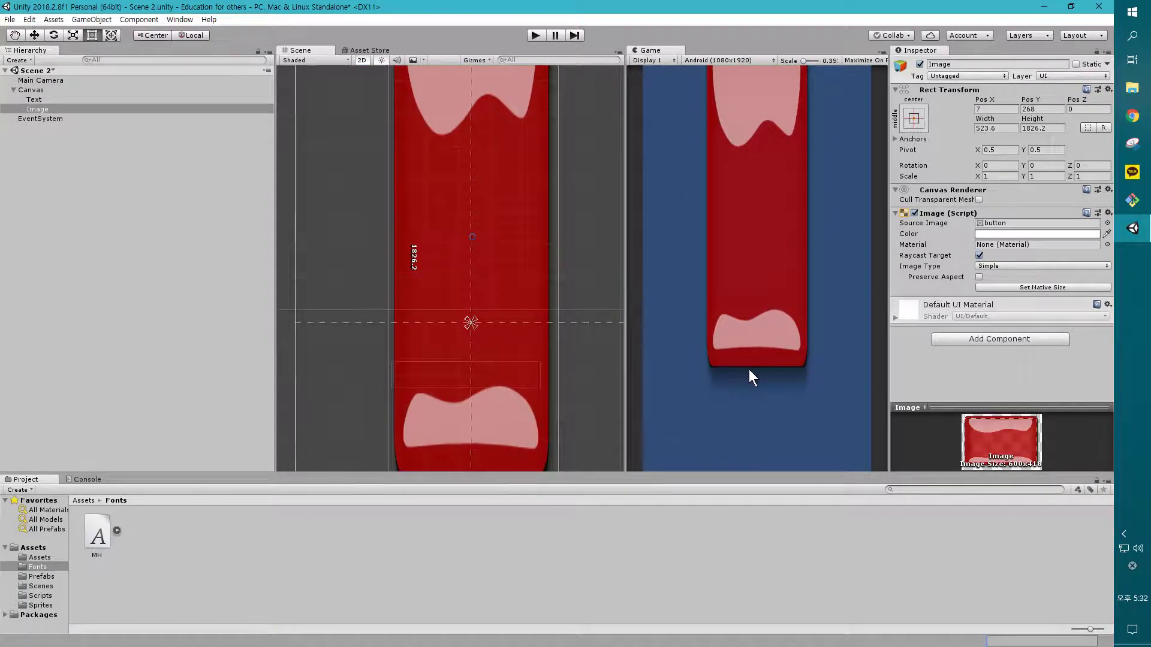
key("ctrl+z")
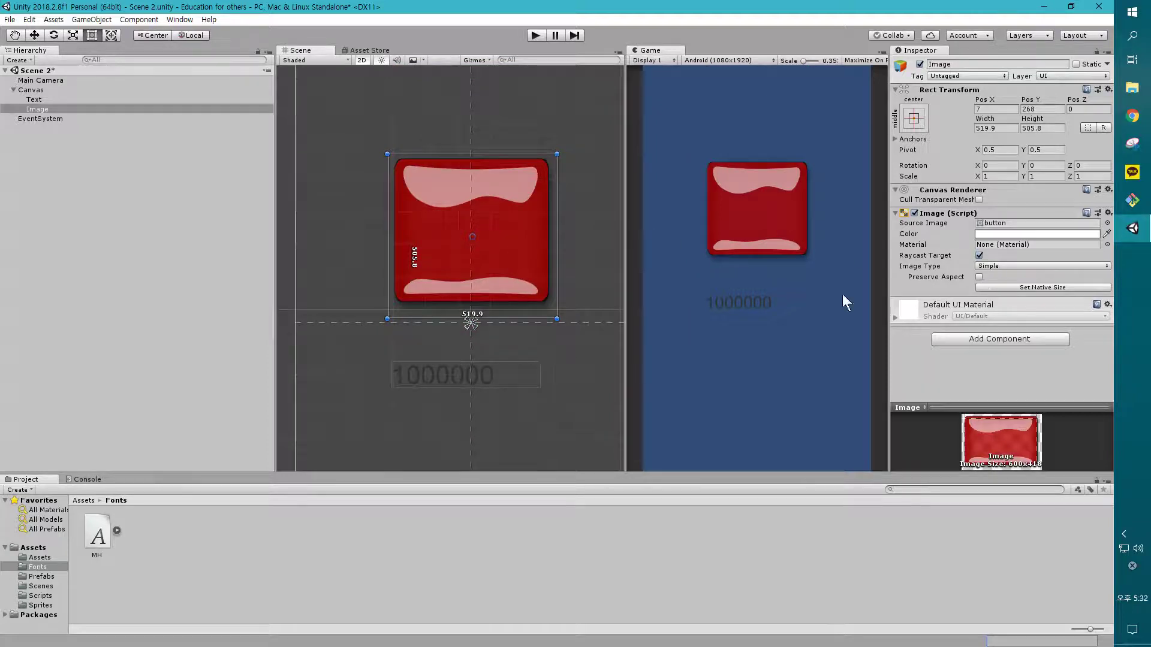
- Return the Image Type to Sliced and browse the project folders toward Prefabs
left_click(1002, 267)
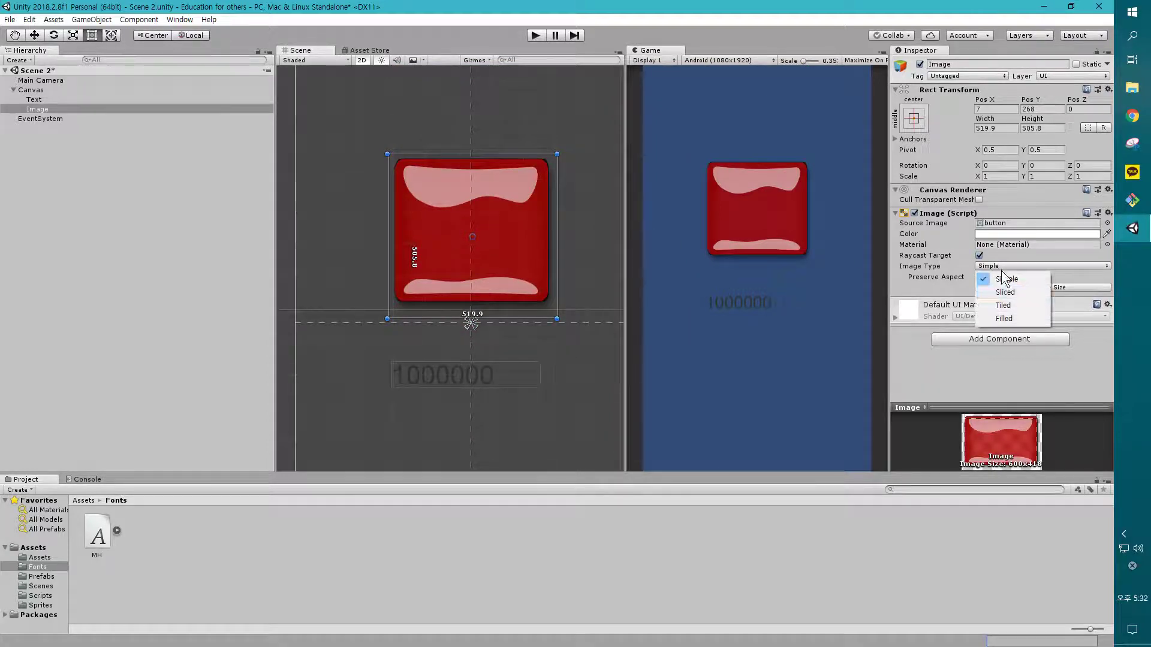
left_click(1024, 293)
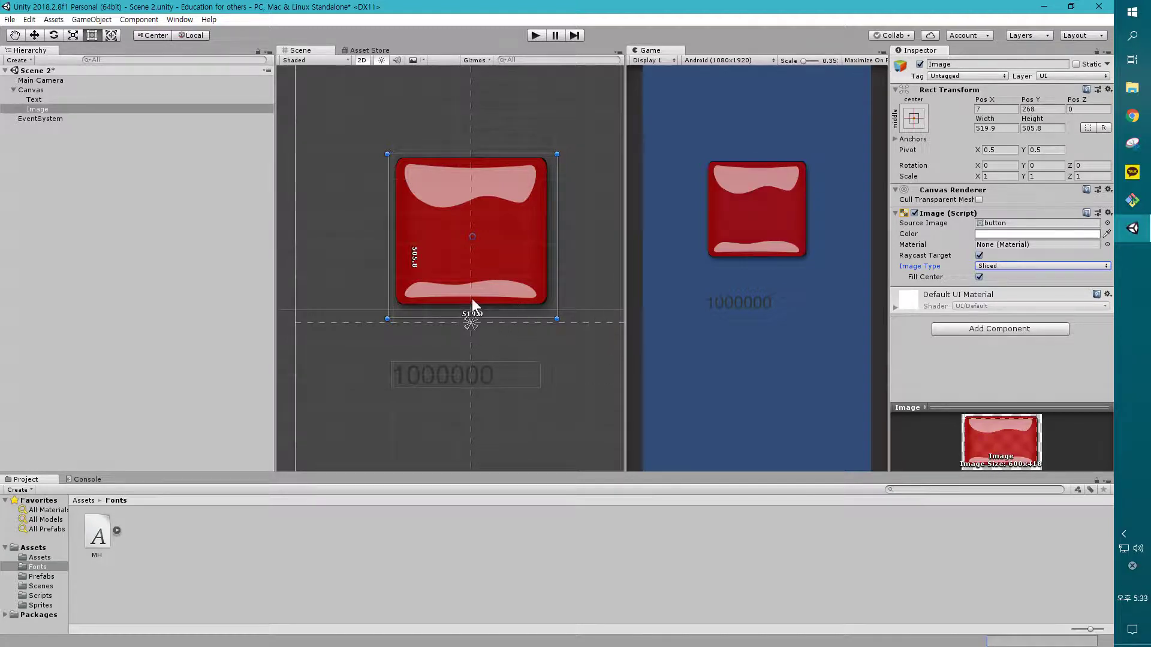
left_click(36, 606)
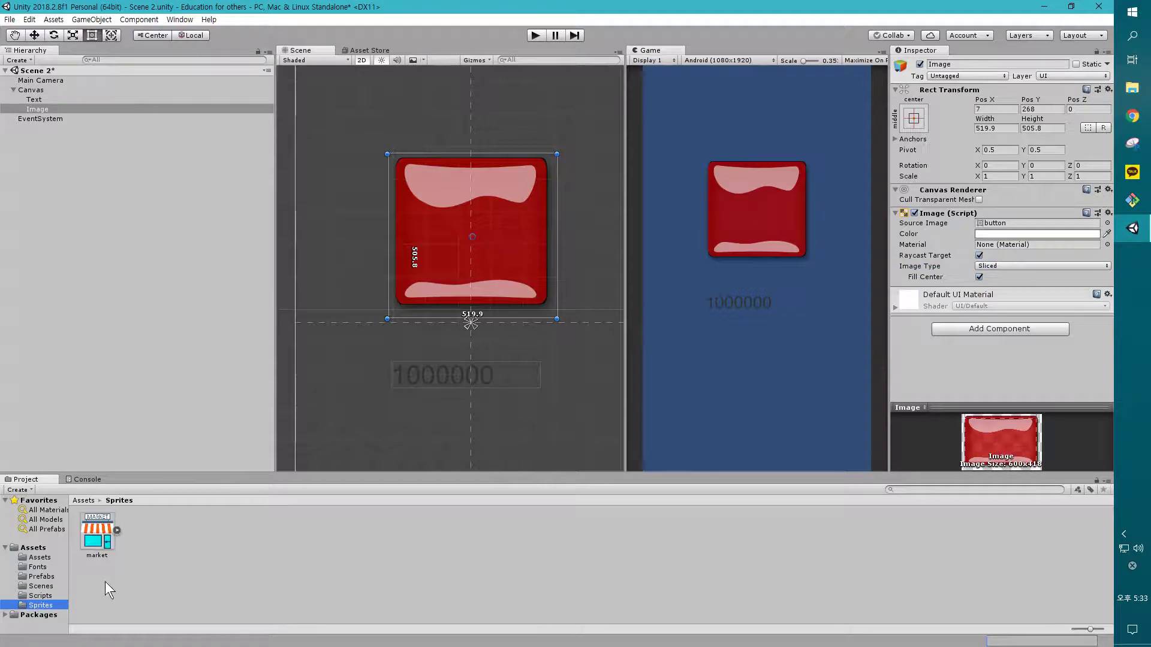
left_click(46, 595)
left_click(48, 586)
- Select the button texture in the Assets folders and bring up its Sprite Editor
left_click(53, 576)
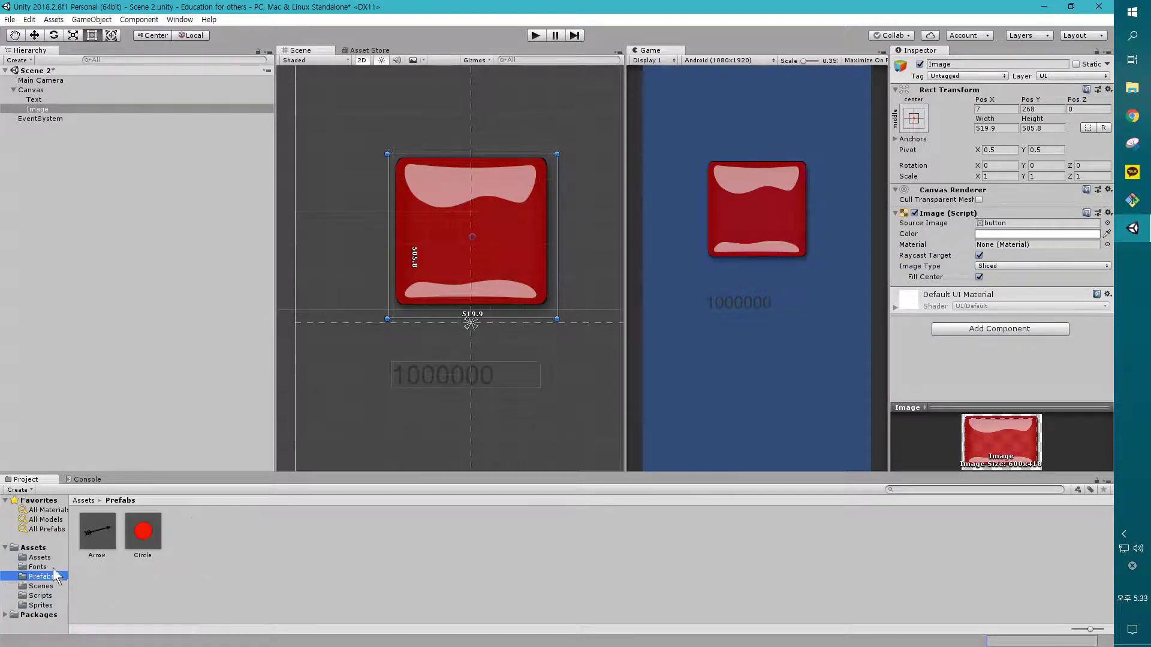
left_click(53, 567)
left_click(56, 558)
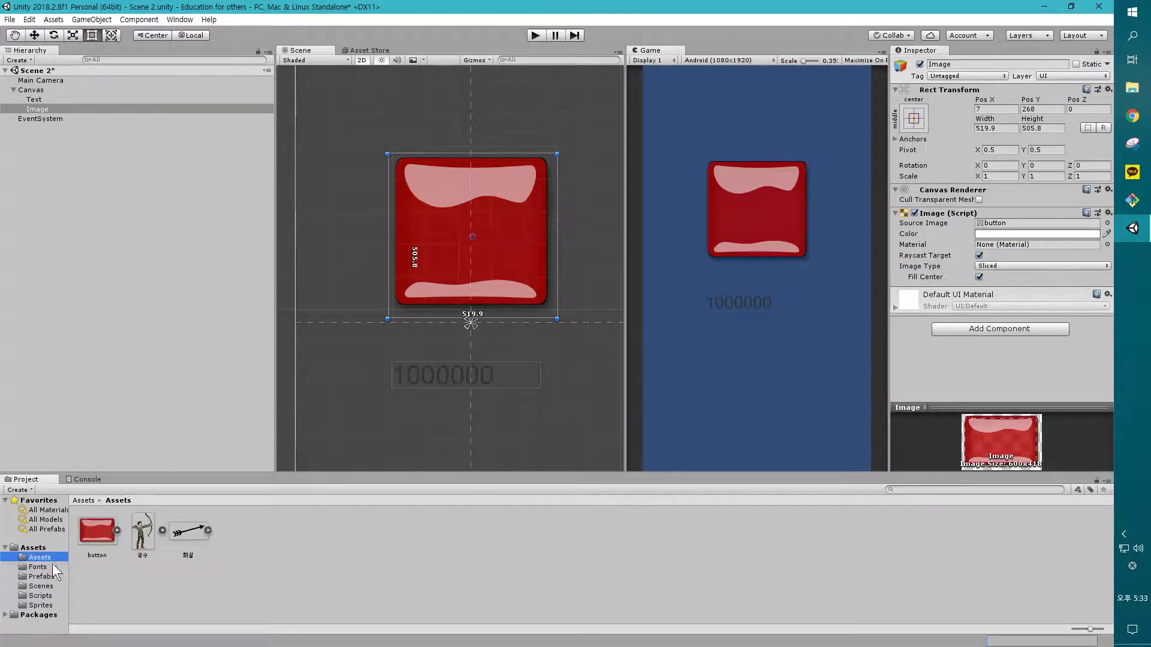
left_click(118, 528)
left_click(144, 533)
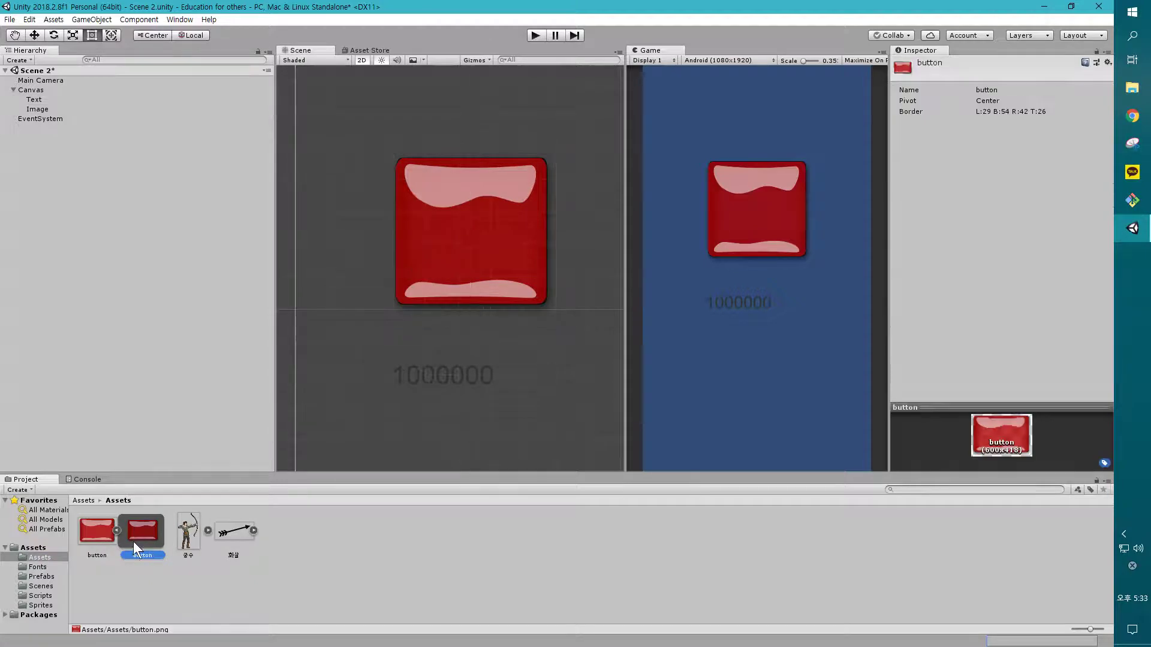
left_click(89, 534)
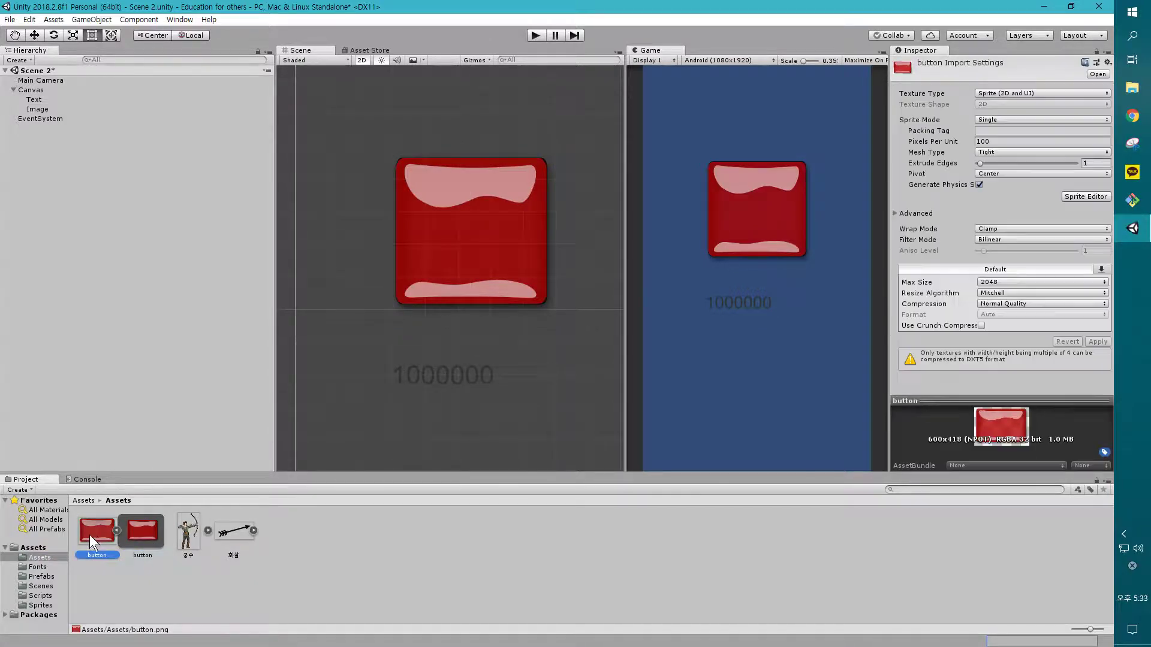
left_click(1073, 198)
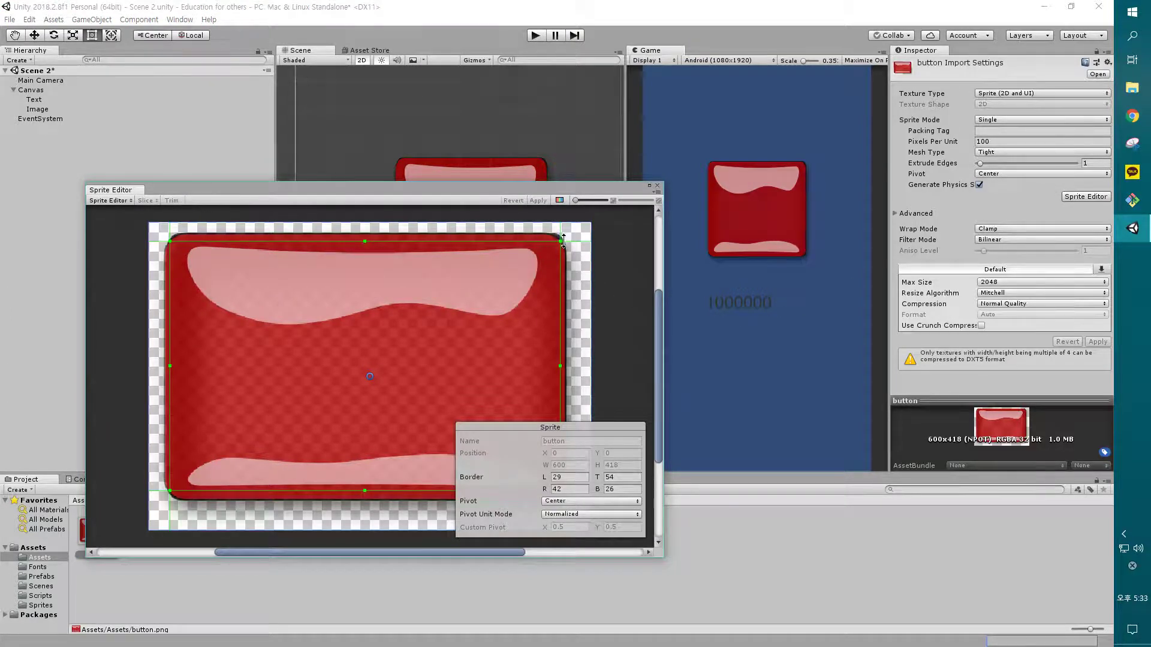
- Drag the sprite borders to L 33, T 53, R 44, B 28, apply, and close the editor
left_click_drag(562, 241, 594, 219)
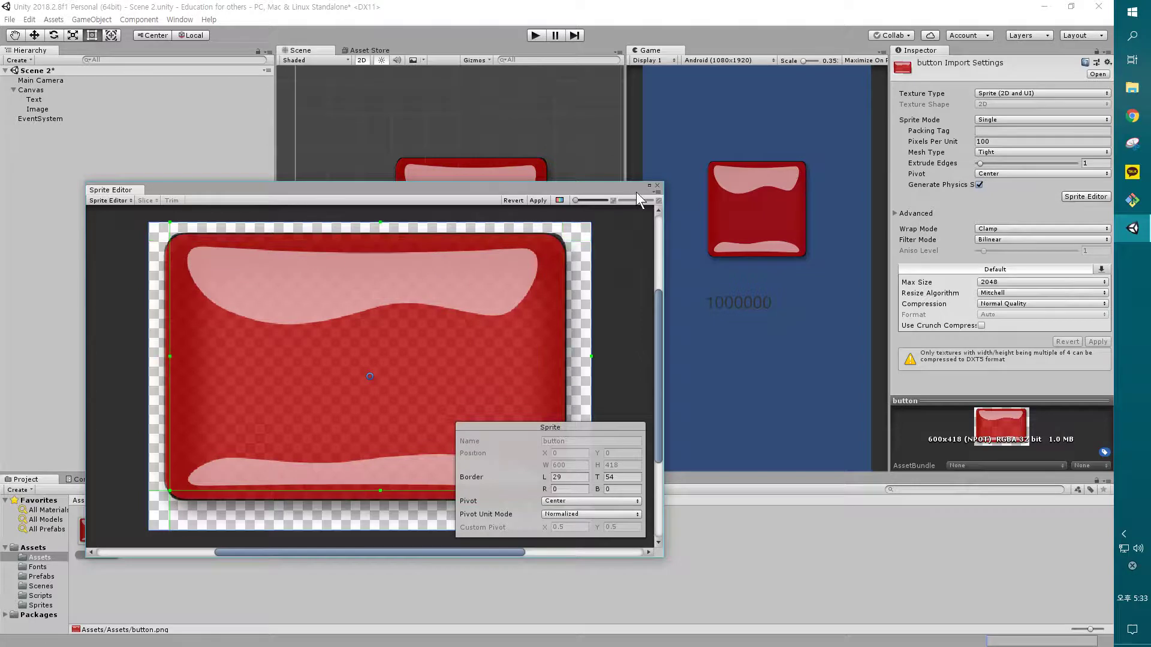
left_click_drag(170, 240, 131, 224)
left_click_drag(148, 491, 122, 544)
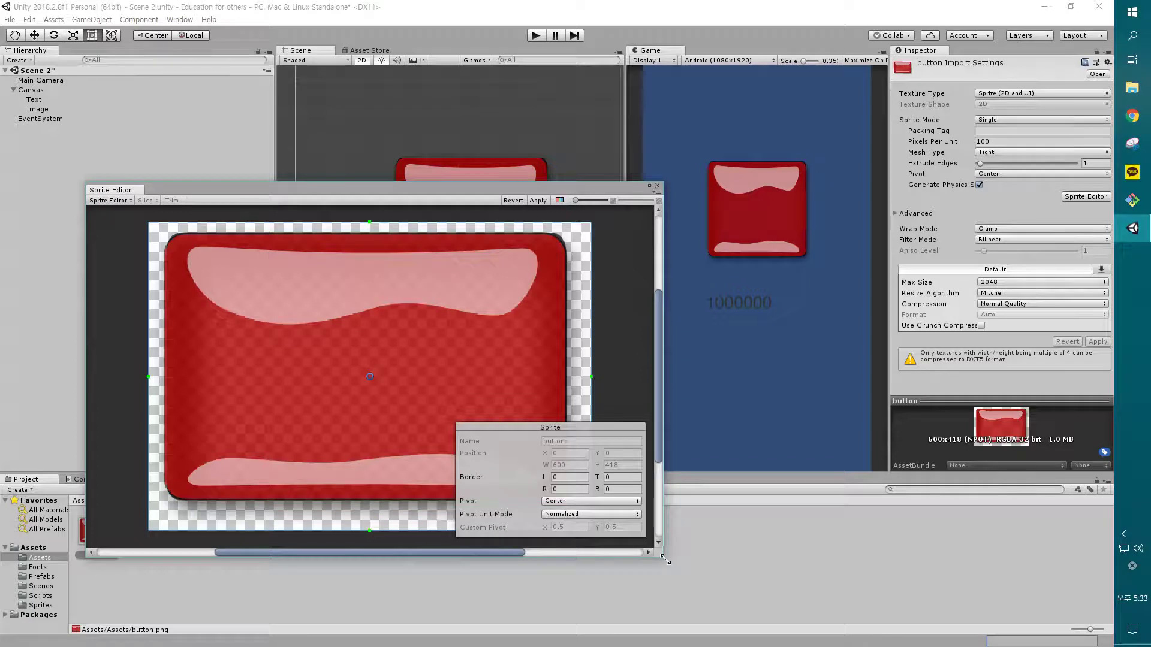
left_click_drag(667, 556, 1060, 581)
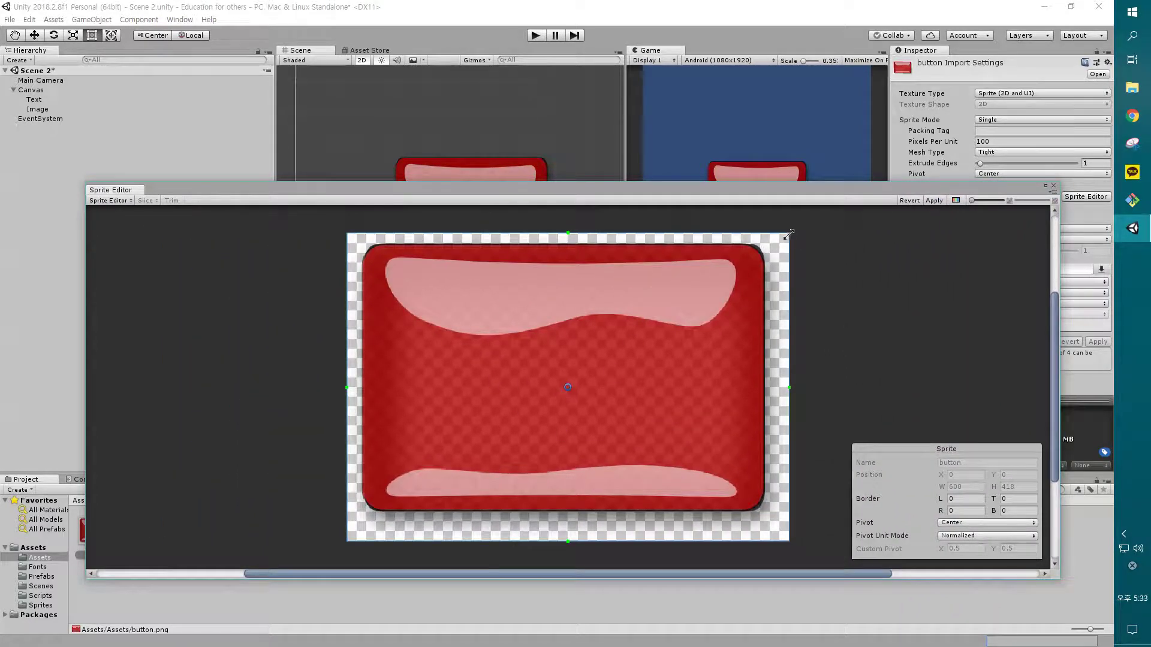
left_click_drag(789, 233, 756, 255)
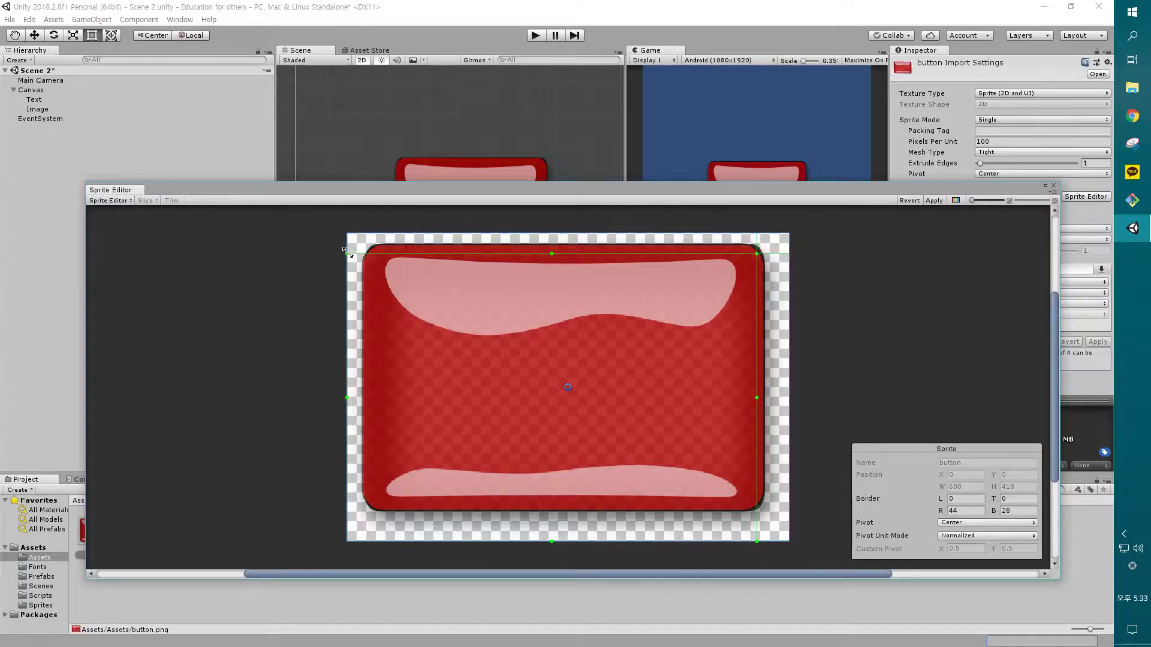
mouse_move(348, 274)
left_mouse_down()
mouse_move(382, 273)
mouse_move(372, 282)
left_mouse_up()
left_click_drag(563, 541, 553, 503)
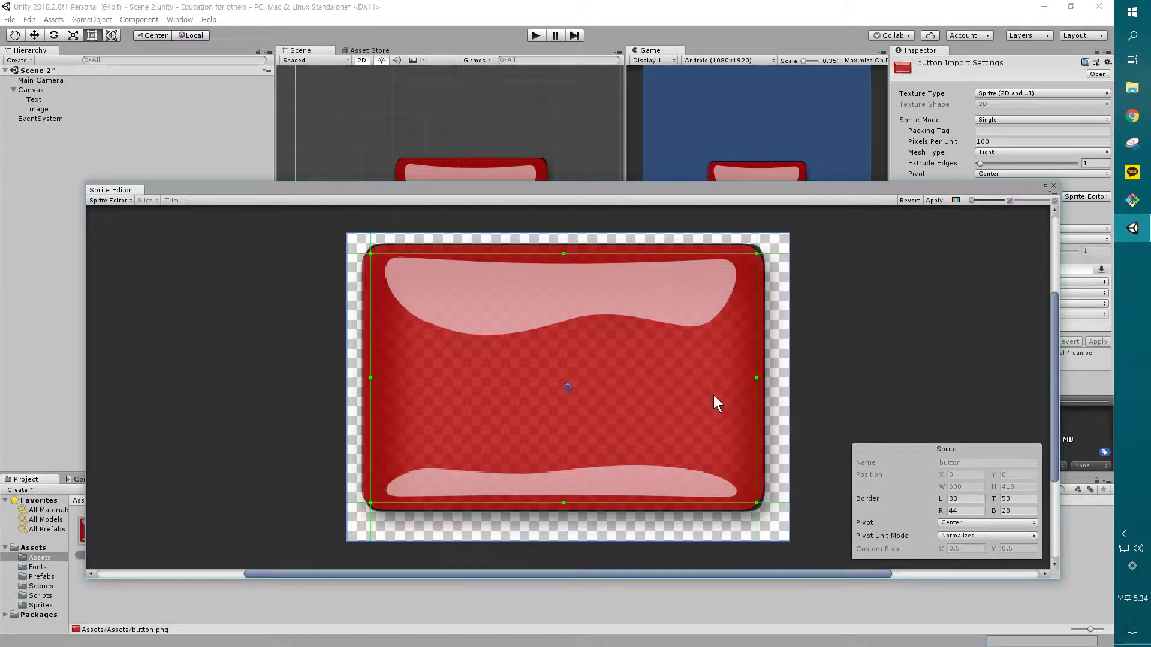
left_click(927, 201)
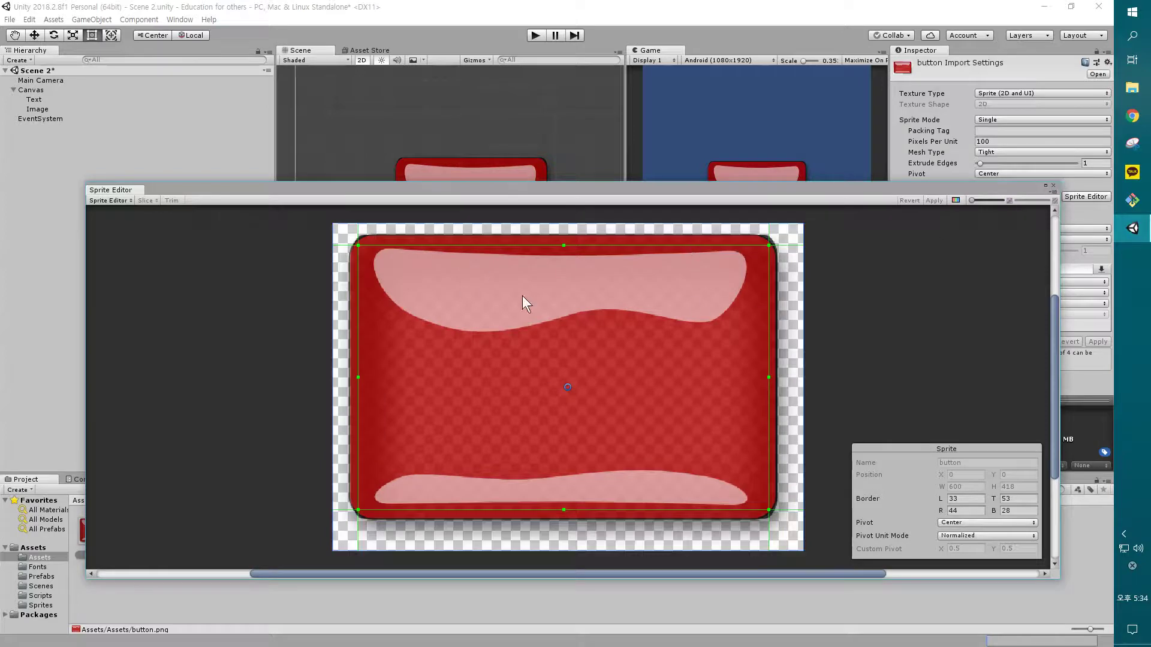
left_click(1052, 185)
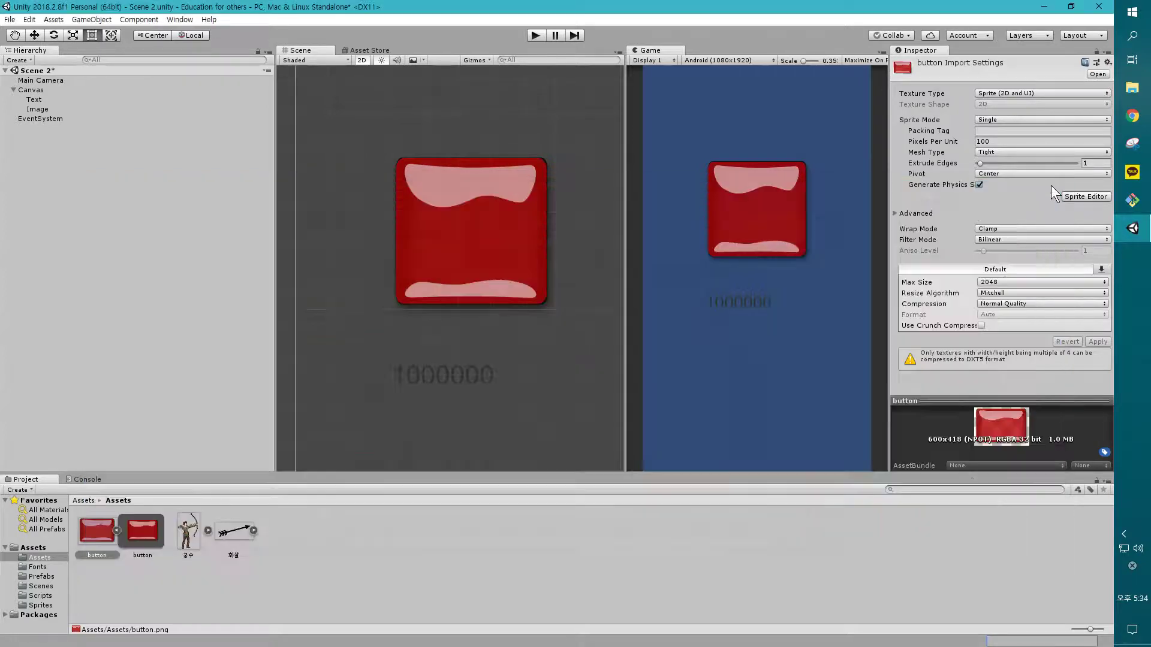
- Stretch the Sliced Image much taller, compare it as Simple, then return it to Sliced
left_click(485, 186)
left_click(998, 266)
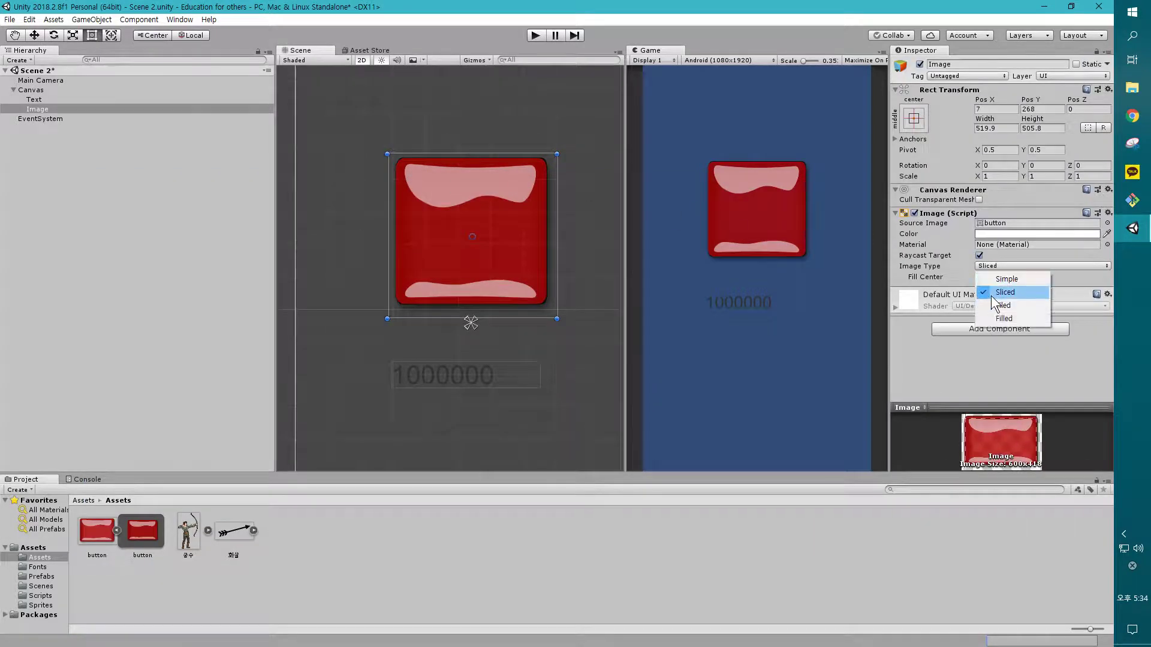
left_click(995, 294)
left_click_drag(495, 319, 481, 609)
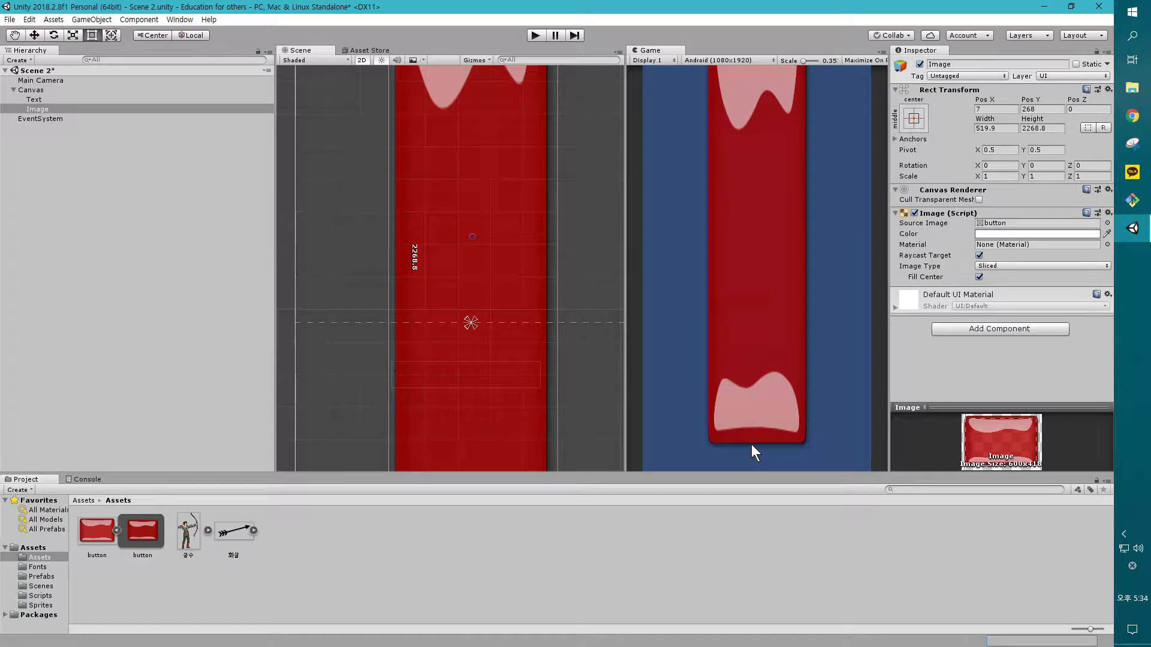
left_click(1052, 270)
left_click(1019, 279)
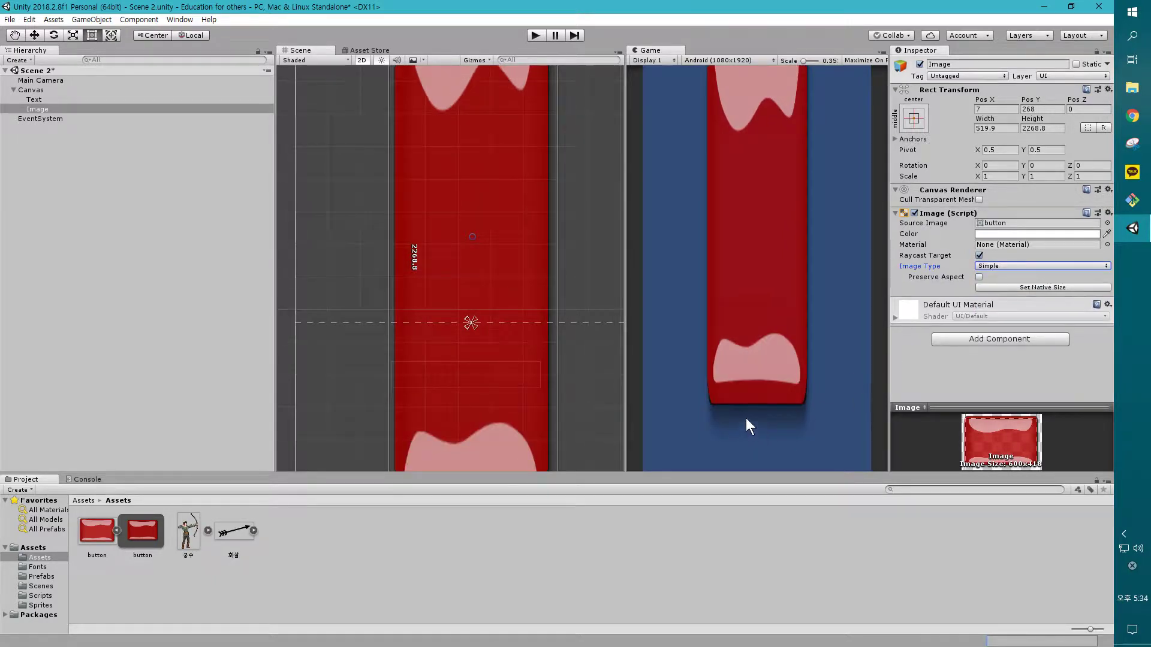
left_click(1020, 270)
left_click(1023, 289)
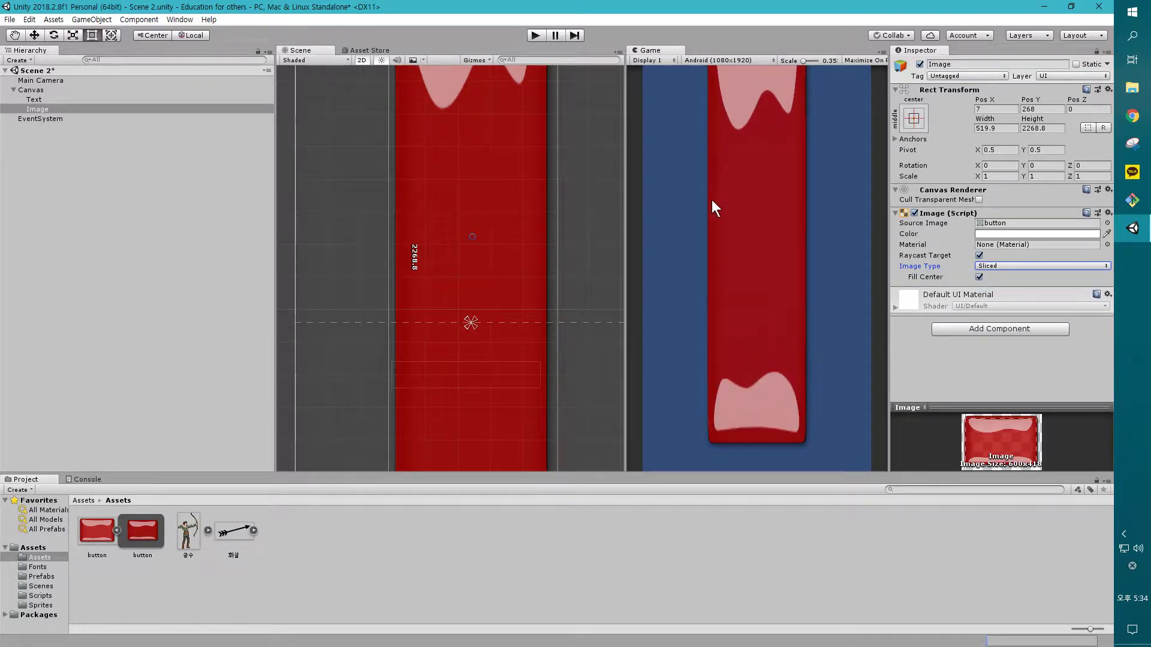
- Shrink the Sliced Image's height to 394.9, keeping the 519.9 width
scroll(468, 300, "down", 2)
scroll(449, 277, "down", 3)
scroll(450, 276, "down", 1)
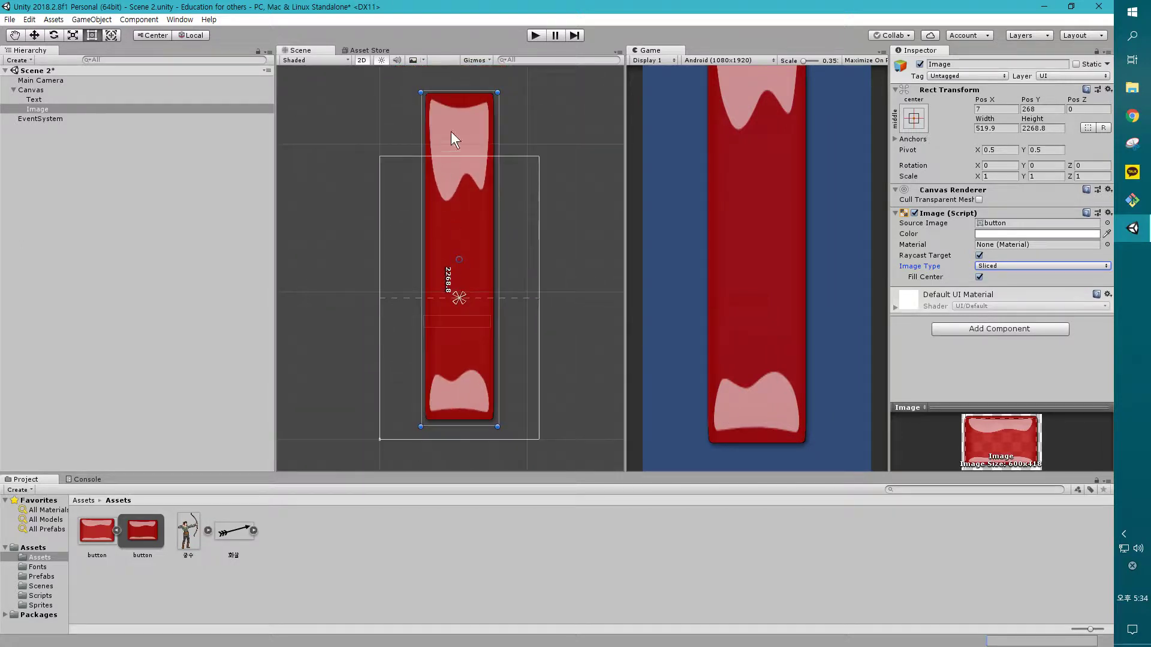
mouse_move(454, 94)
middle_mouse_down()
mouse_move(463, 198)
mouse_move(479, 146)
middle_mouse_up()
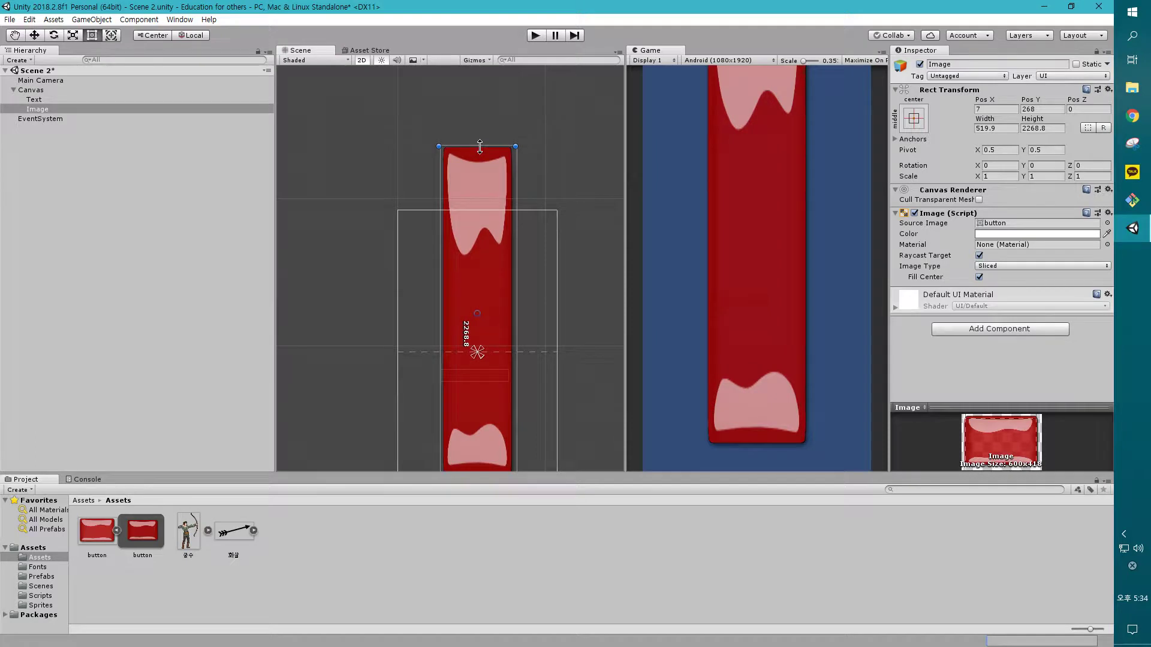
left_click_drag(480, 147, 483, 287, "alt")
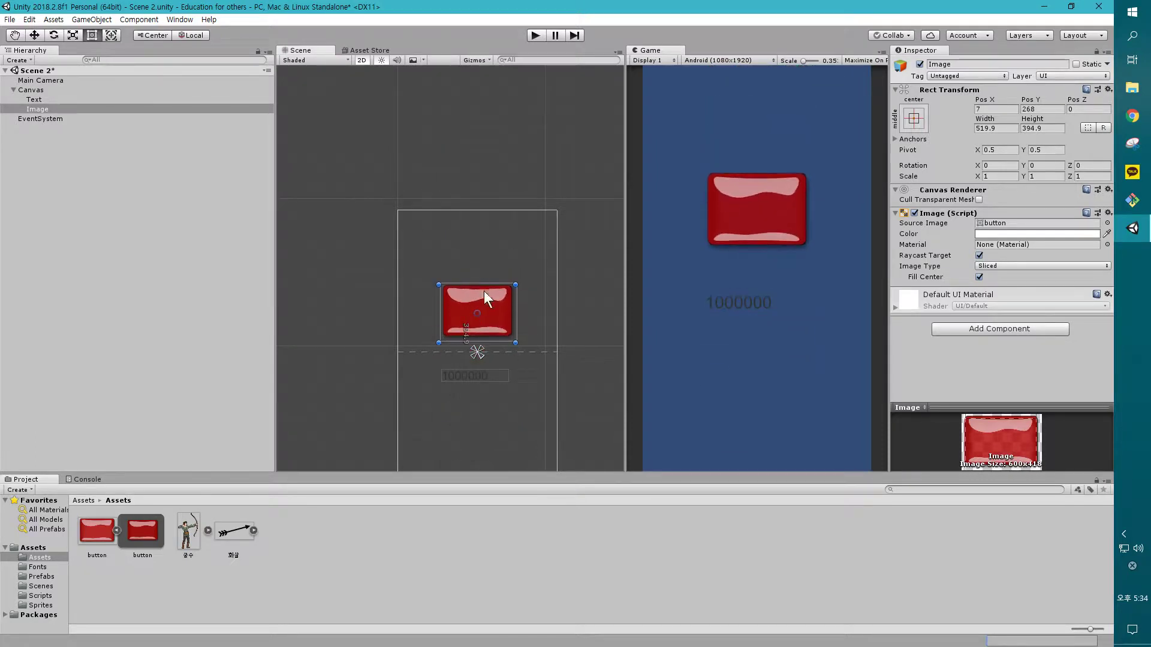
scroll(484, 358, "up", 5)
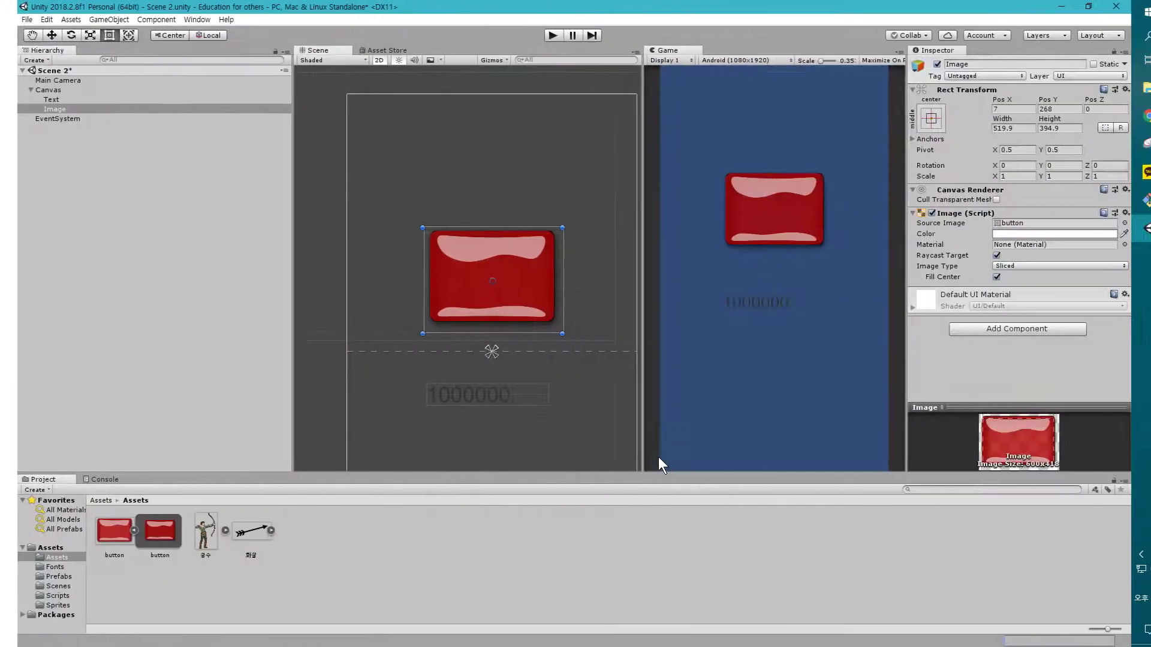
- Switch the Image to Tiled and resize it to 797.5 × 408.4 so the sprite repeats widthwise
left_click(1027, 268)
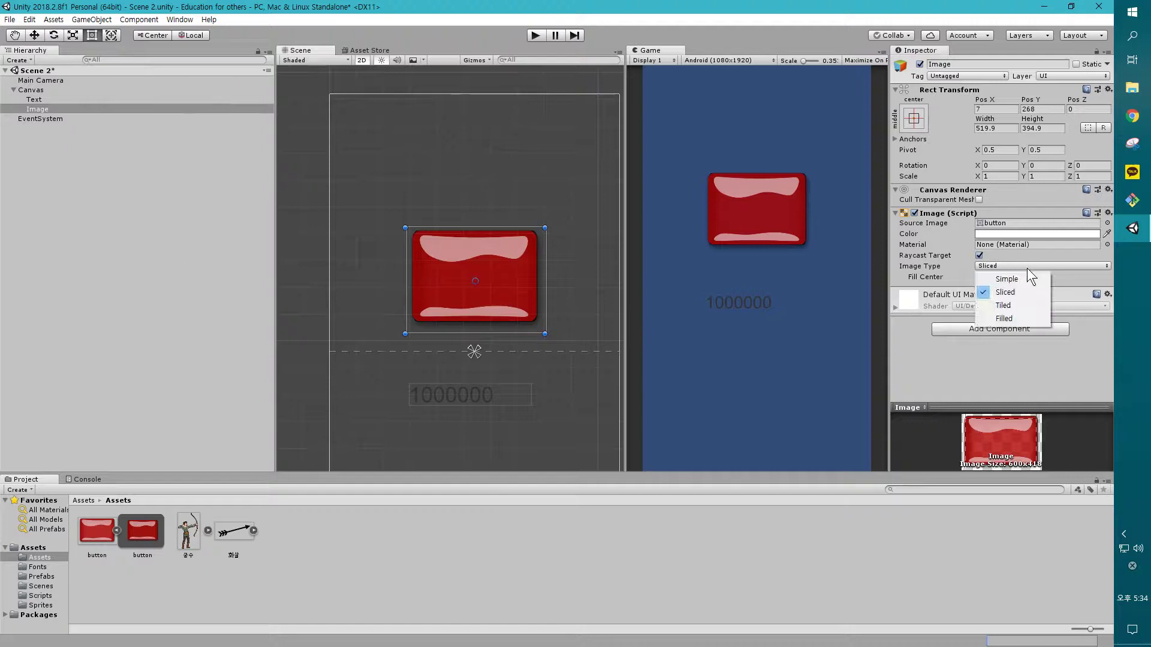
left_click(1014, 311)
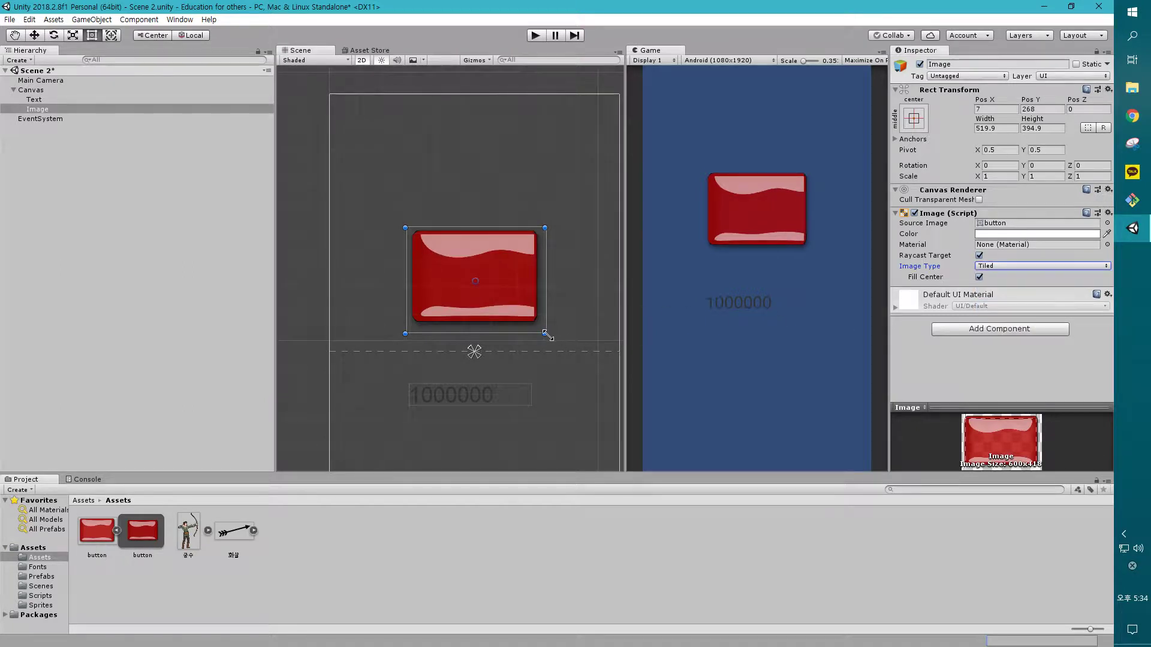
mouse_move(546, 319)
left_mouse_down()
mouse_move(495, 315)
mouse_move(638, 313)
mouse_move(602, 313)
left_mouse_up()
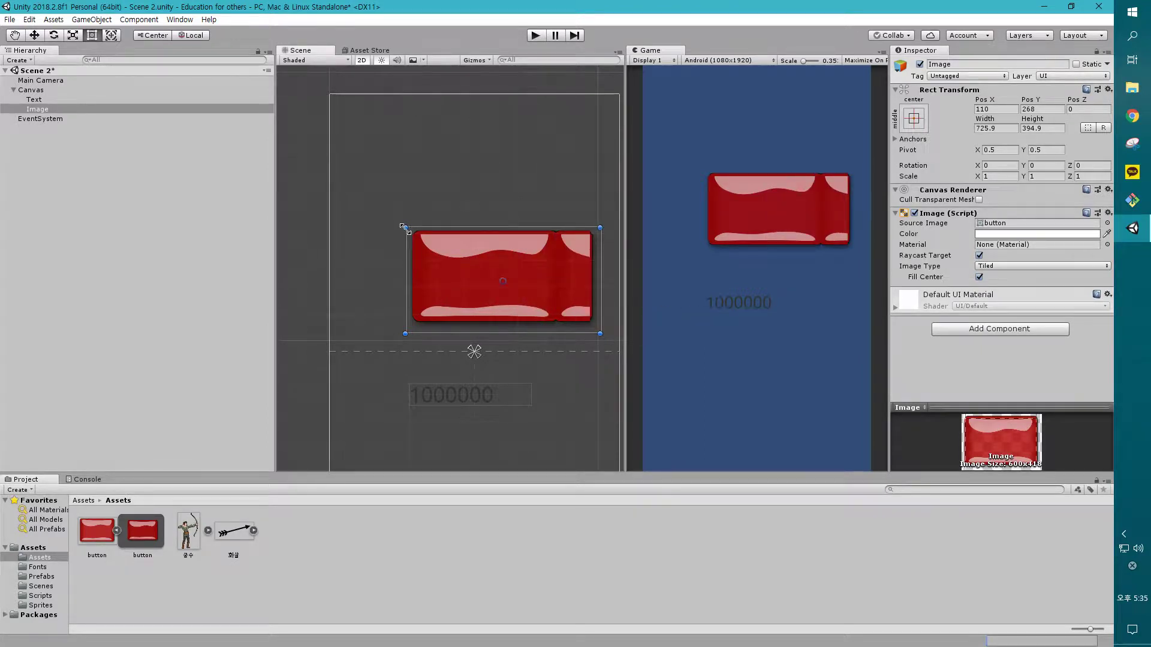
mouse_move(404, 228)
left_mouse_down()
mouse_move(333, 134)
mouse_move(345, 133)
left_mouse_up()
left_click_drag(447, 167, 441, 164)
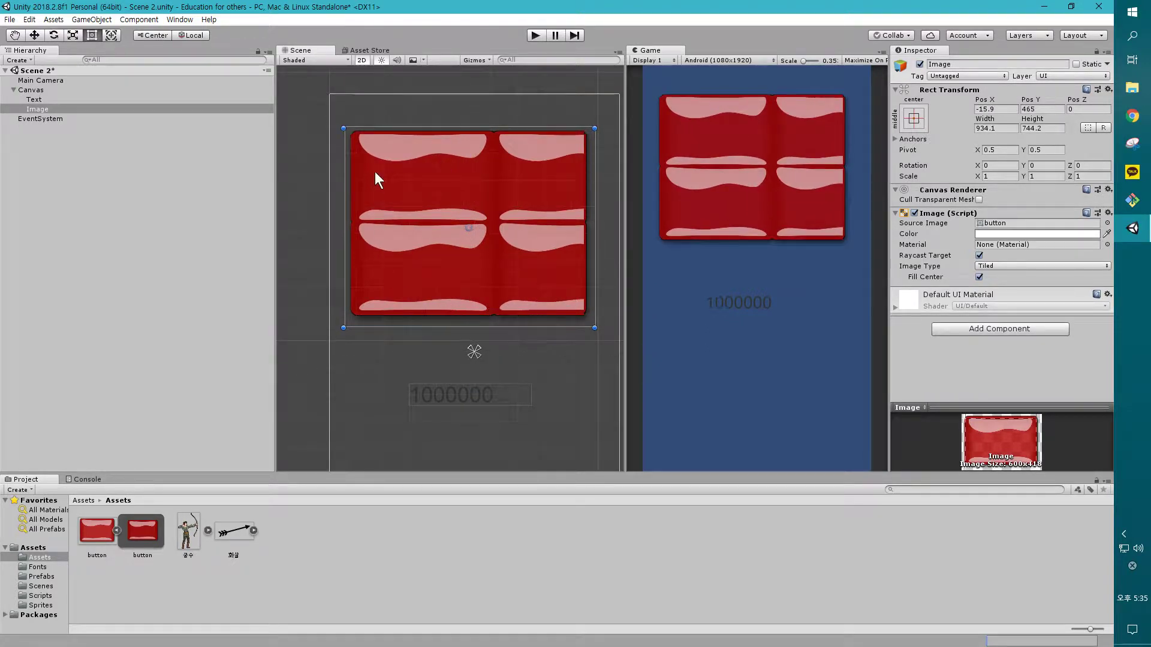
mouse_move(491, 325)
left_mouse_down()
mouse_move(524, 226)
mouse_move(525, 337)
left_mouse_up()
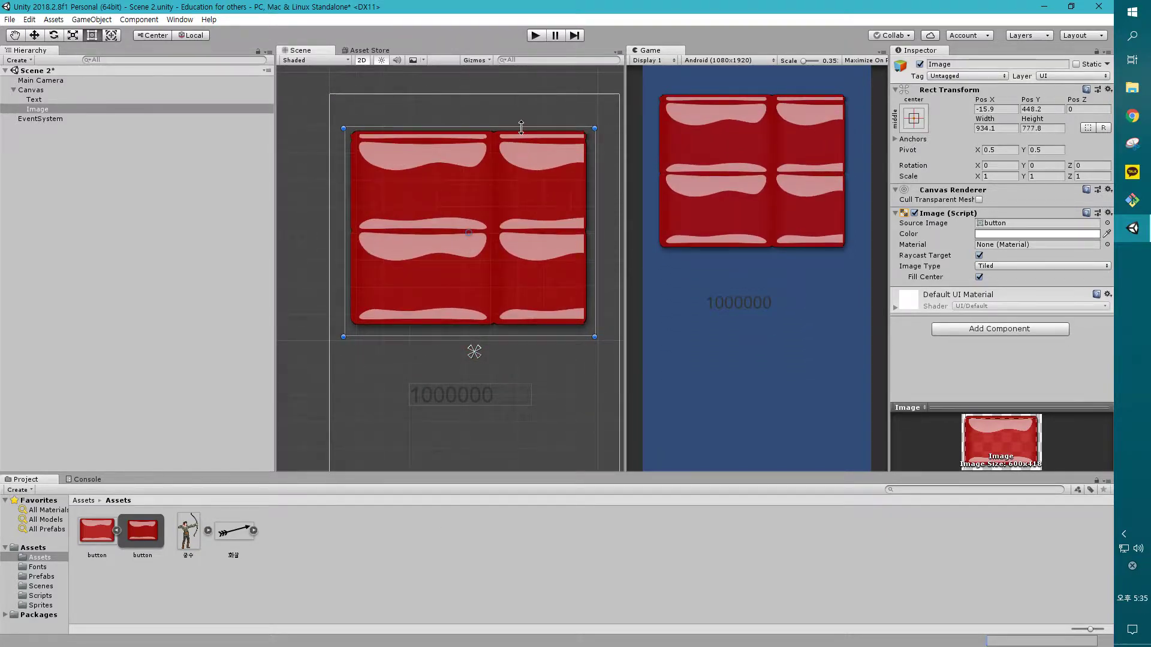
left_click_drag(517, 129, 523, 226)
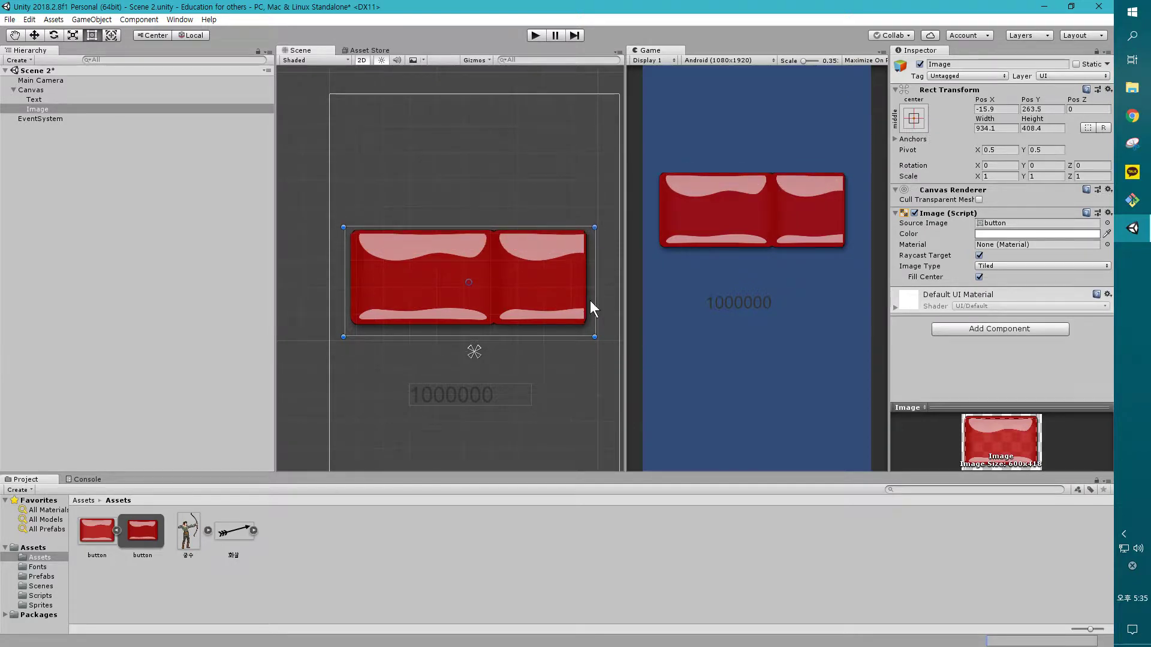
mouse_move(594, 303)
left_mouse_down()
mouse_move(394, 277)
mouse_move(488, 280)
mouse_move(516, 265)
left_mouse_up()
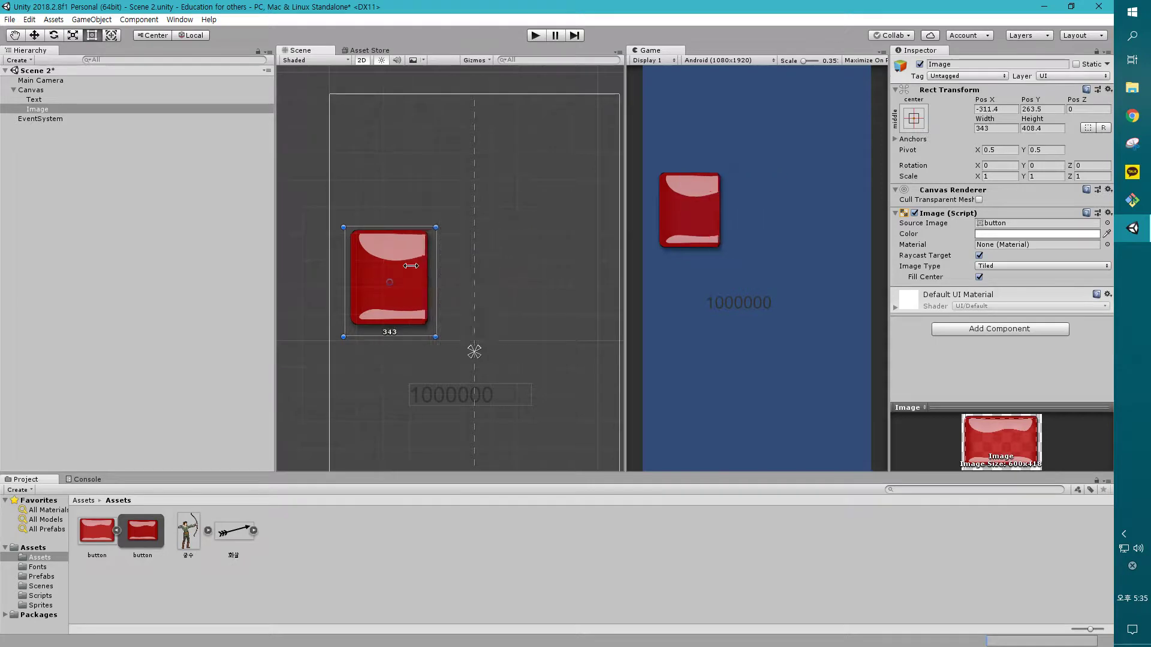
left_click_drag(516, 265, 557, 269)
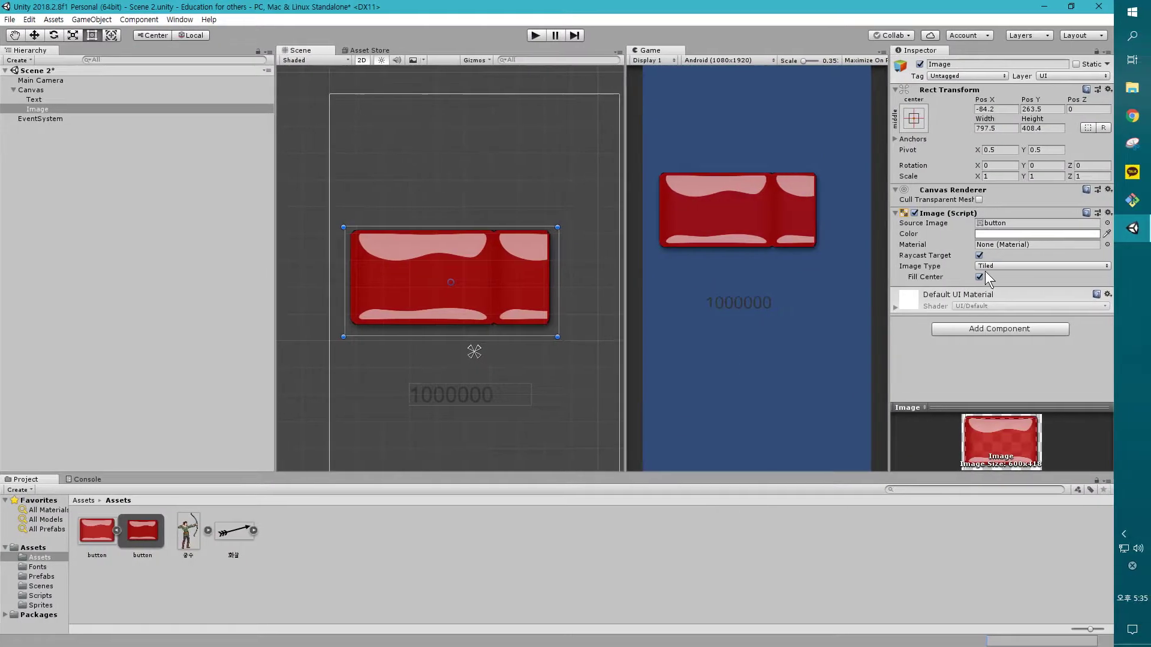
- Set the Image to Filled, reposition and shorten it, and fill Horizontal at amount 0.089
left_click(990, 266)
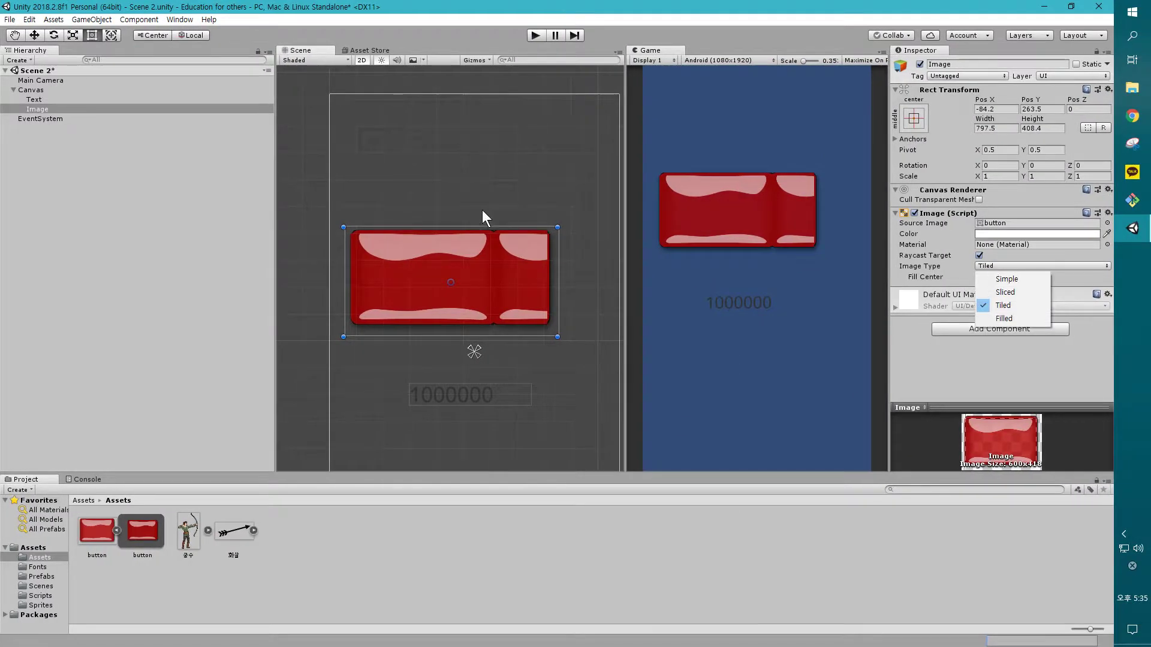
left_click(1015, 320)
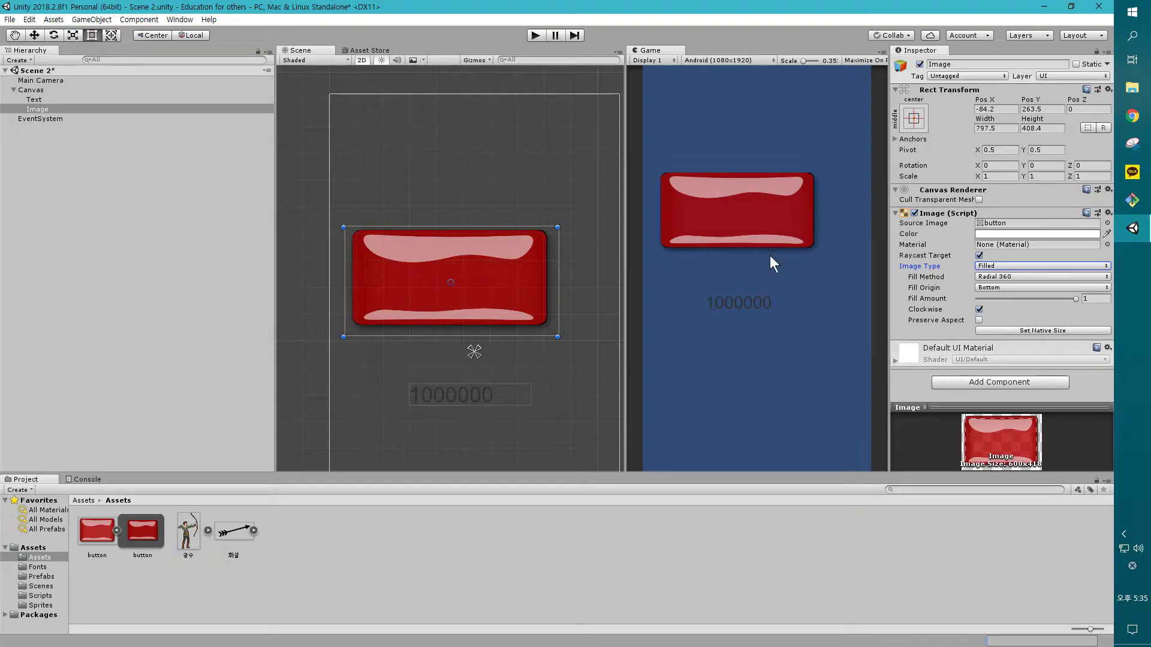
mouse_move(515, 276)
left_mouse_down()
mouse_move(542, 250)
mouse_move(595, 258)
left_mouse_up()
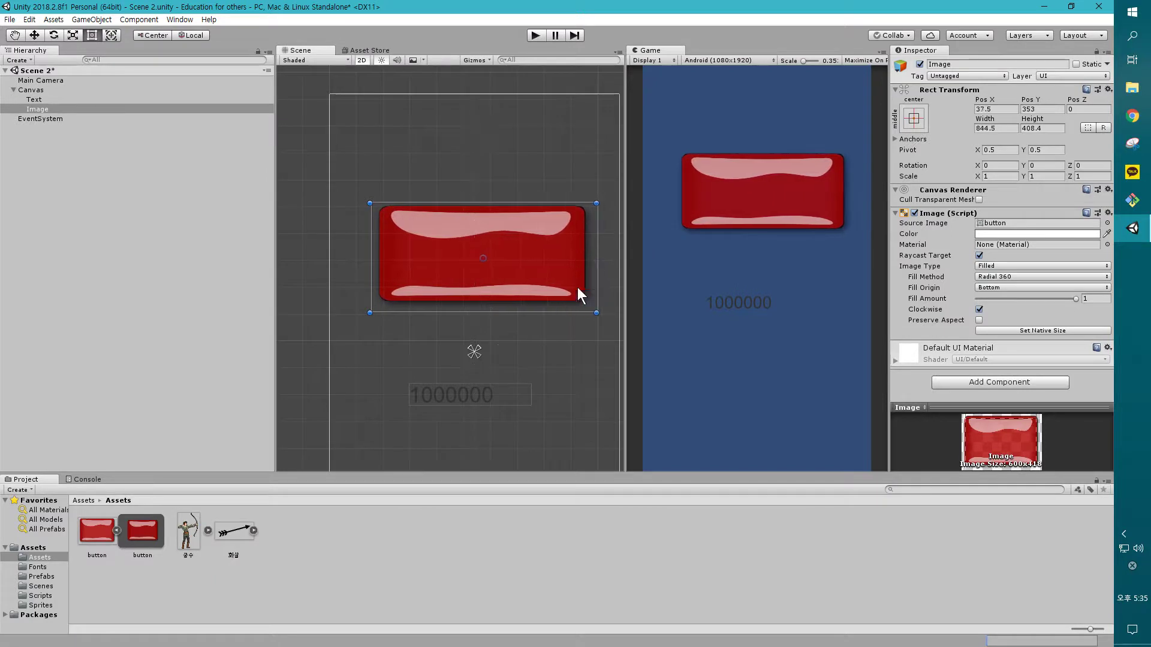
mouse_move(539, 312)
left_mouse_down()
mouse_move(488, 340)
mouse_move(514, 293)
left_mouse_up()
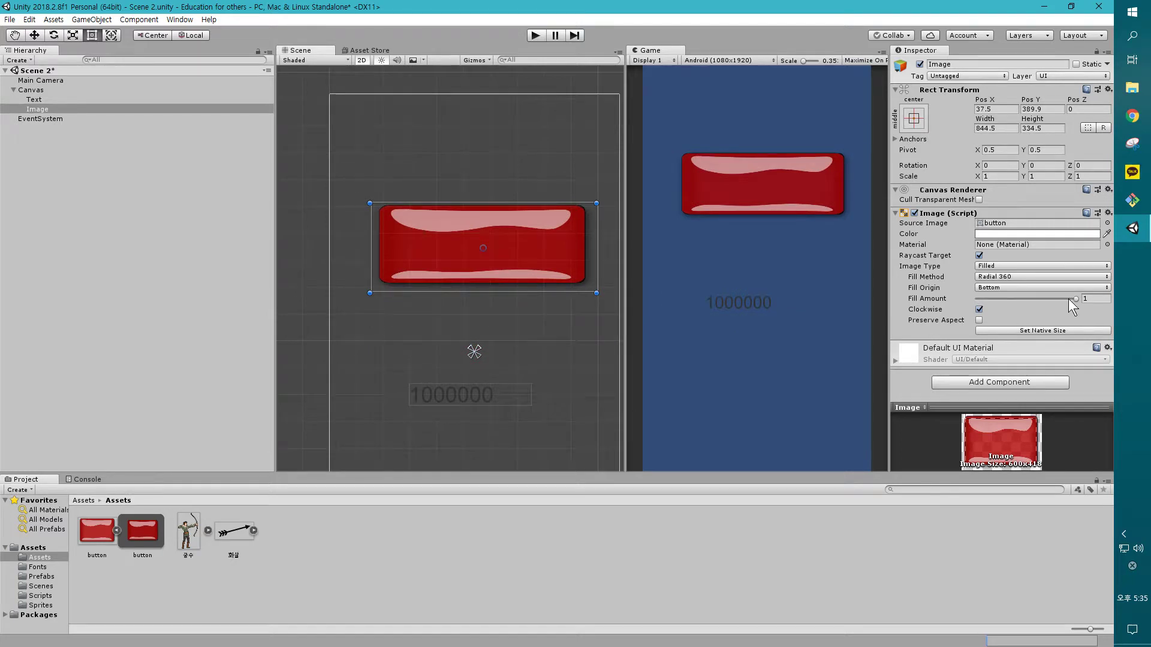
mouse_move(1077, 297)
left_mouse_down()
mouse_move(987, 301)
mouse_move(1086, 319)
left_mouse_up()
left_click(987, 277)
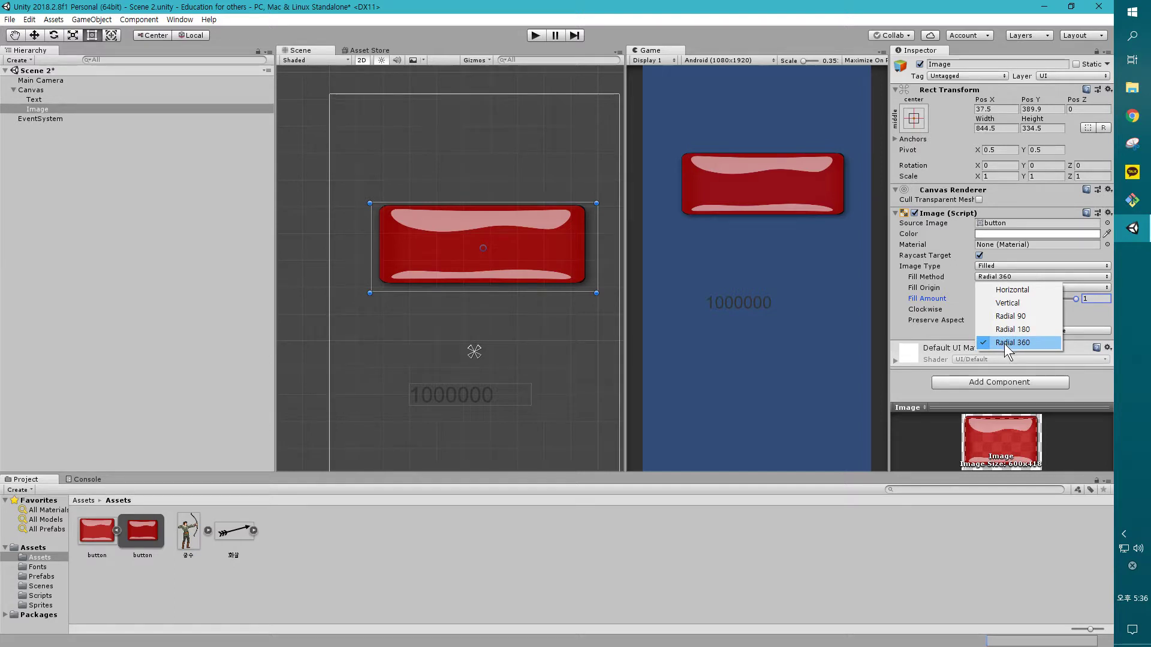
left_click(1022, 292)
mouse_move(1077, 299)
left_mouse_down()
mouse_move(984, 301)
mouse_move(1090, 323)
left_mouse_up()
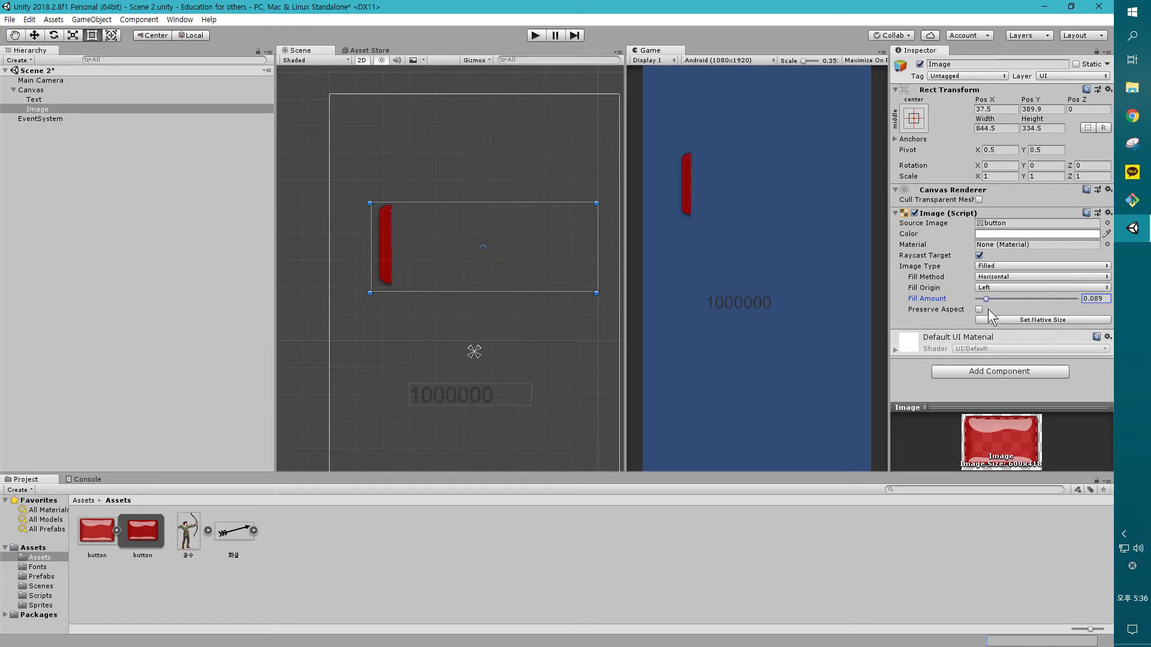
- Try a Vertical fill at lower amounts, including with Fill Origin set to Top
left_click(1030, 276)
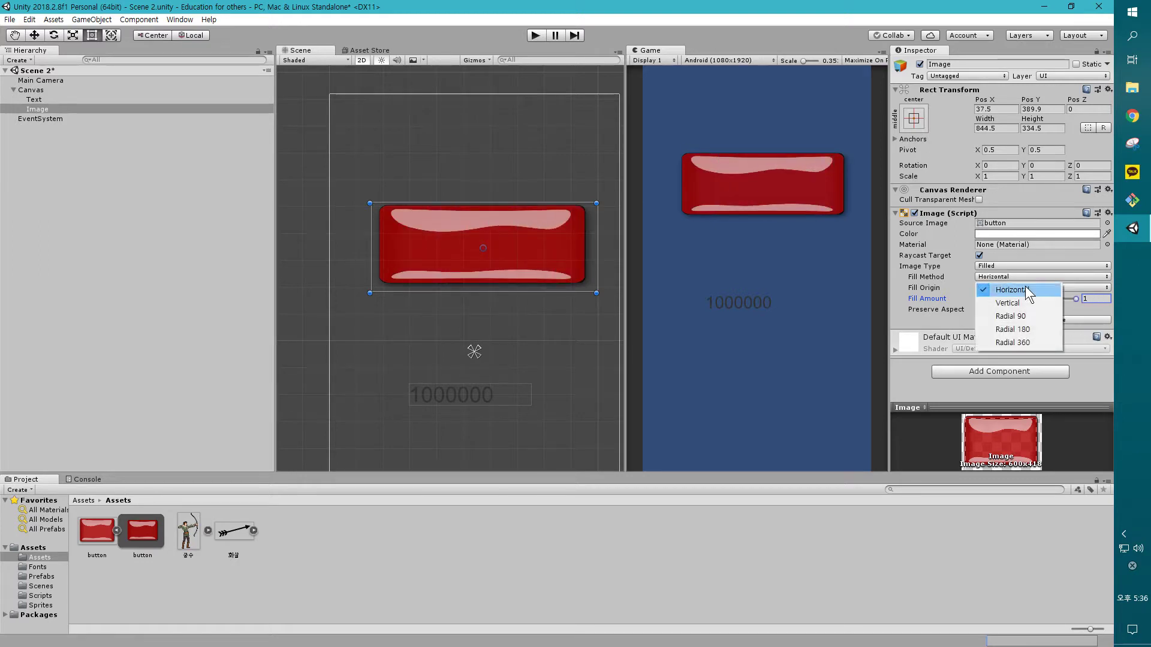
left_click(1022, 303)
mouse_move(1077, 299)
left_mouse_down()
mouse_move(1001, 304)
mouse_move(1097, 318)
left_mouse_up()
left_click(993, 289)
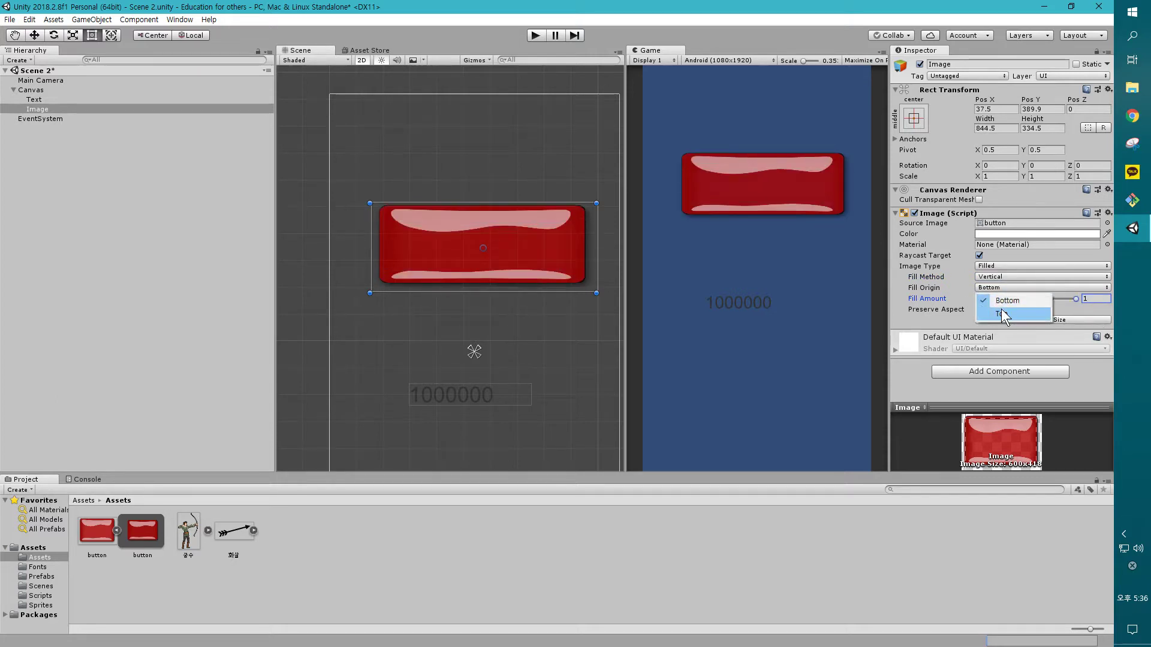
left_click(1001, 313)
mouse_move(1074, 297)
left_mouse_down()
mouse_move(1056, 299)
mouse_move(1079, 299)
left_mouse_up()
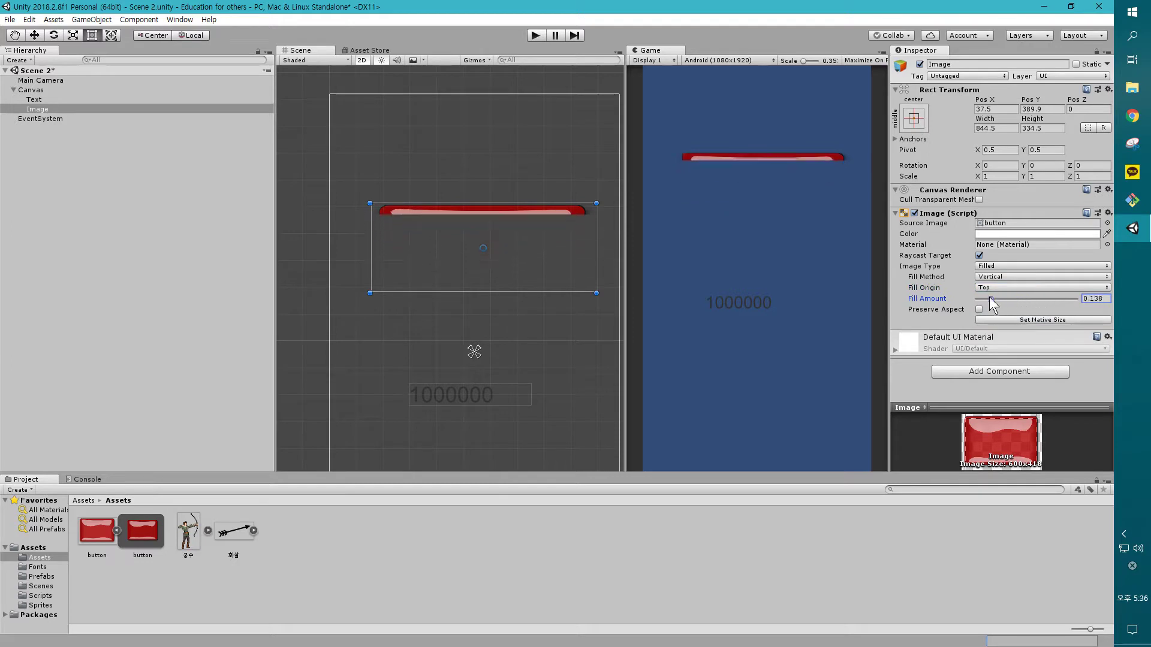
left_click(1041, 287)
- Switch the fill to Radial 90 and sweep the Fill Amount down and back to full
left_click(1029, 313)
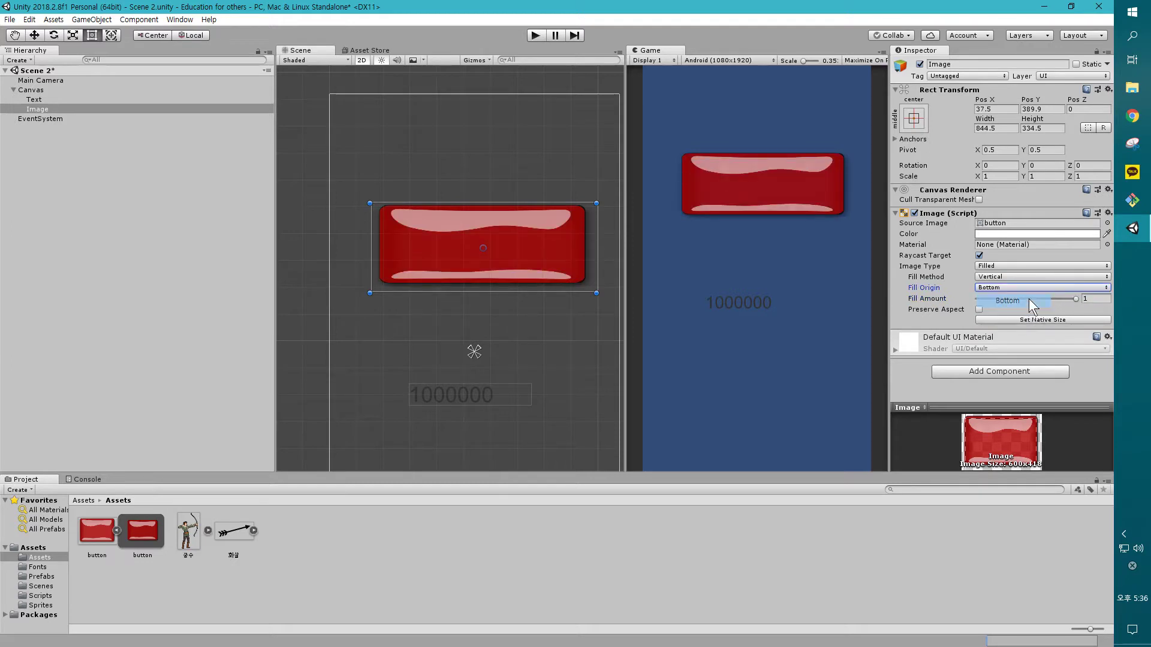
left_click(1023, 278)
left_click(1035, 316)
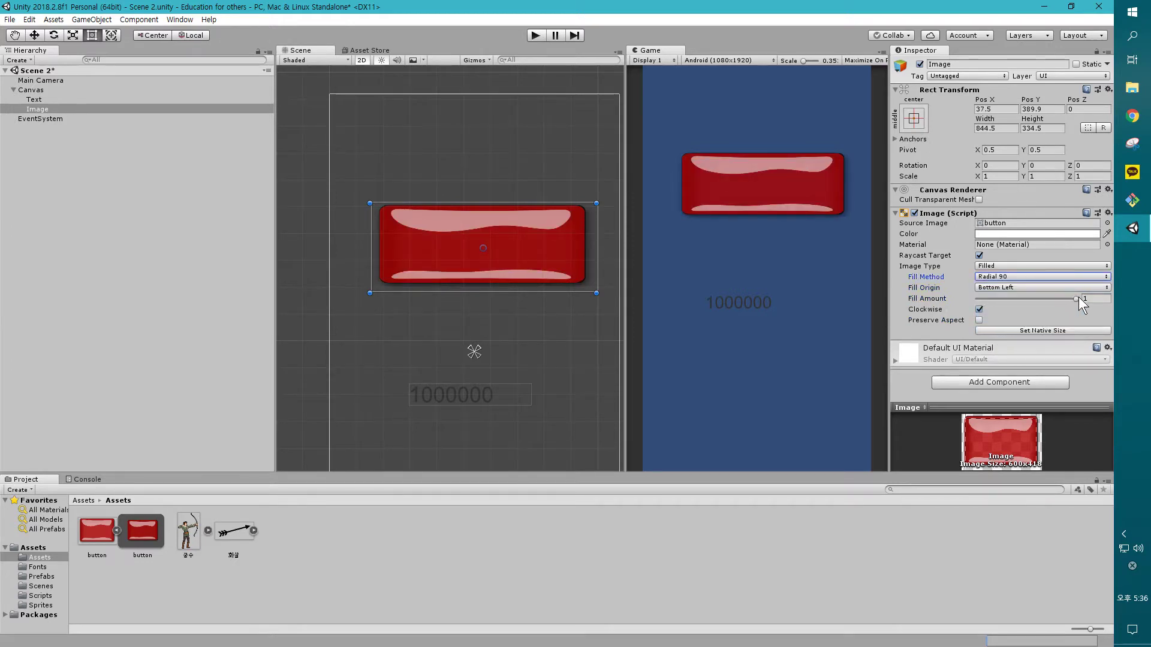
mouse_move(1076, 298)
left_mouse_down()
mouse_move(1009, 298)
mouse_move(1109, 300)
left_mouse_up()
mouse_move(1075, 298)
left_mouse_down()
mouse_move(992, 305)
mouse_move(1105, 301)
mouse_move(1078, 303)
left_mouse_up()
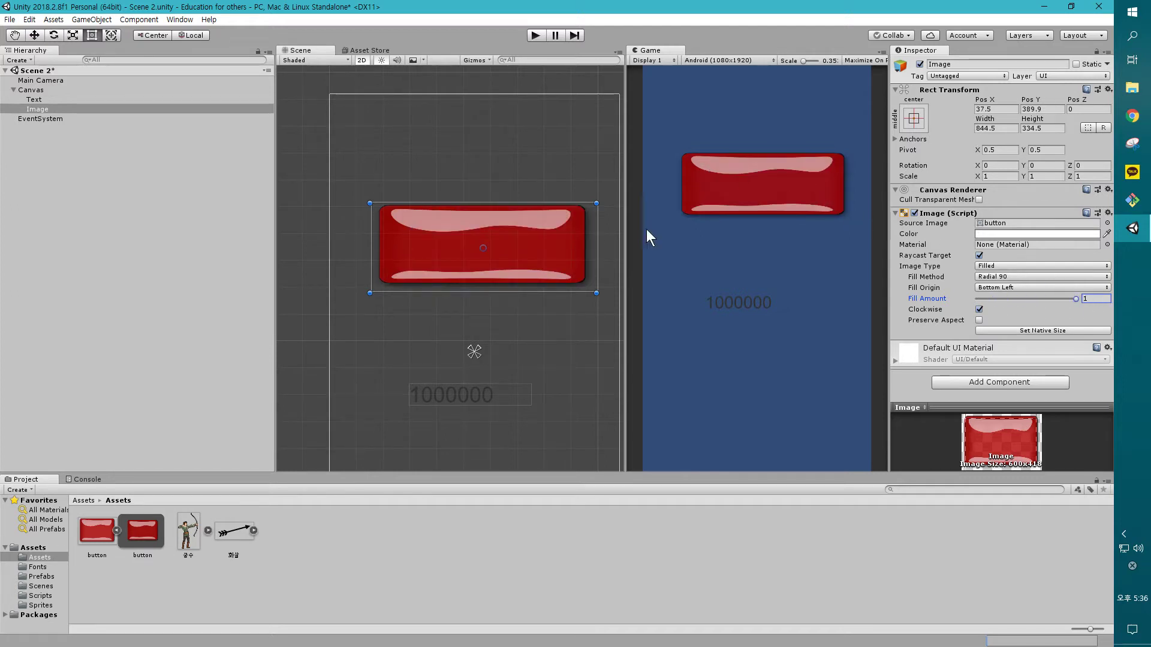
- Set the Image to Tiled, narrow it to one tile and widen it again, then change its type
left_click(1033, 267)
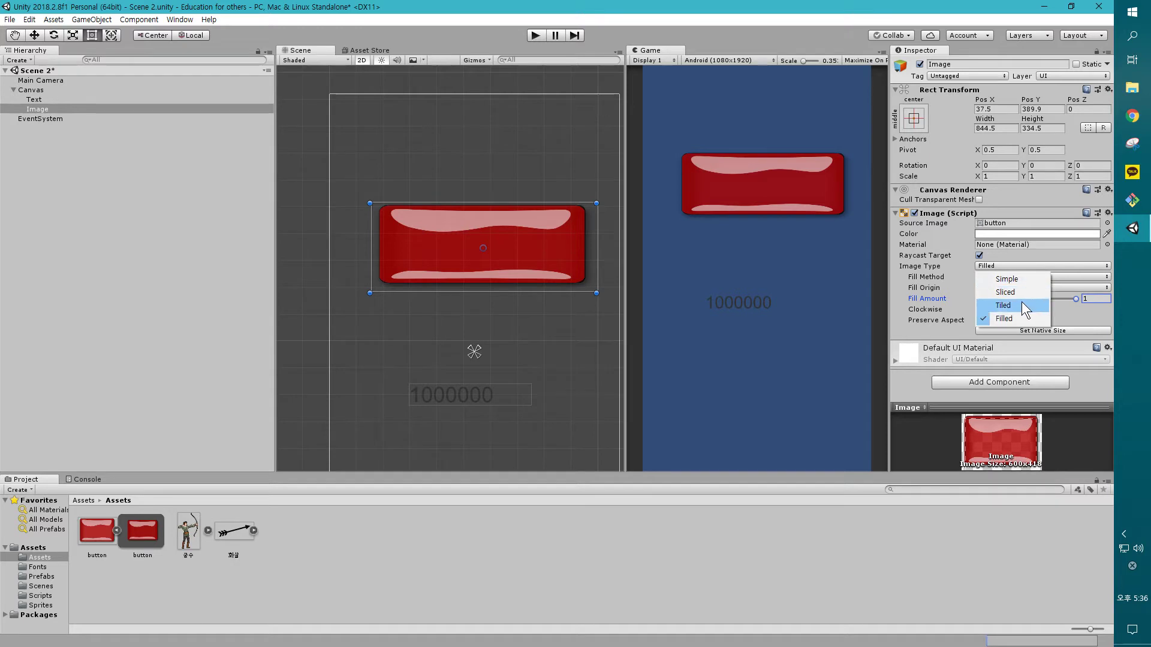
left_click(1022, 305)
mouse_move(598, 218)
left_mouse_down()
mouse_move(490, 234)
mouse_move(519, 247)
left_mouse_up()
mouse_move(439, 236)
left_mouse_down()
mouse_move(572, 232)
mouse_move(518, 232)
left_mouse_up()
left_click(1034, 266)
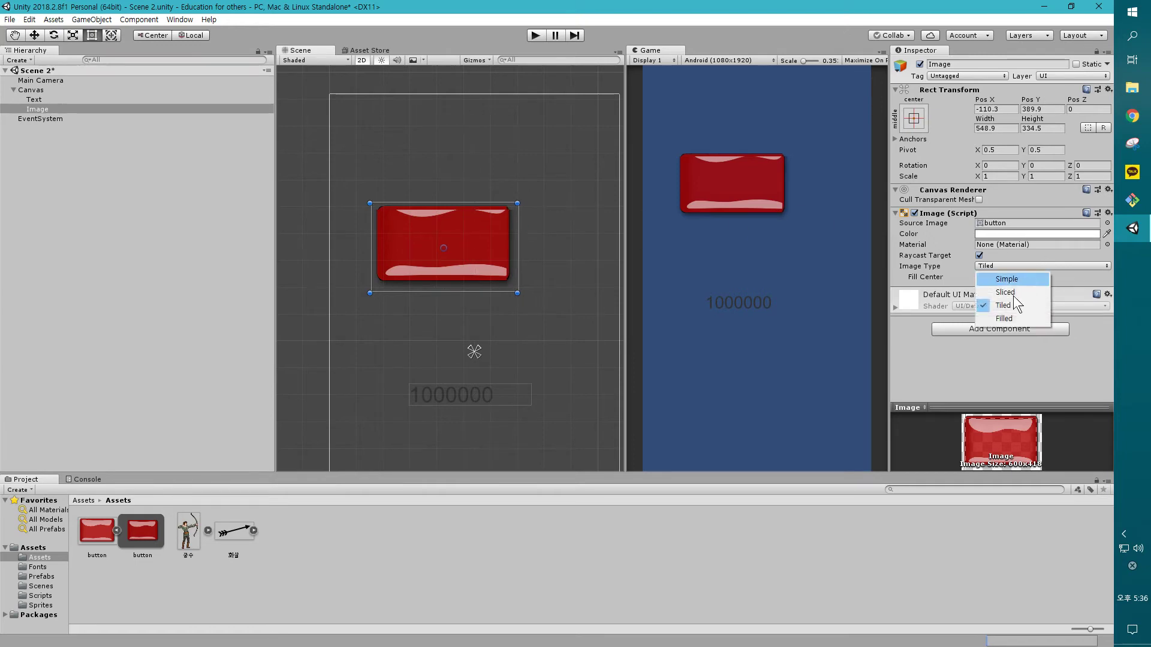
left_click(1014, 313)
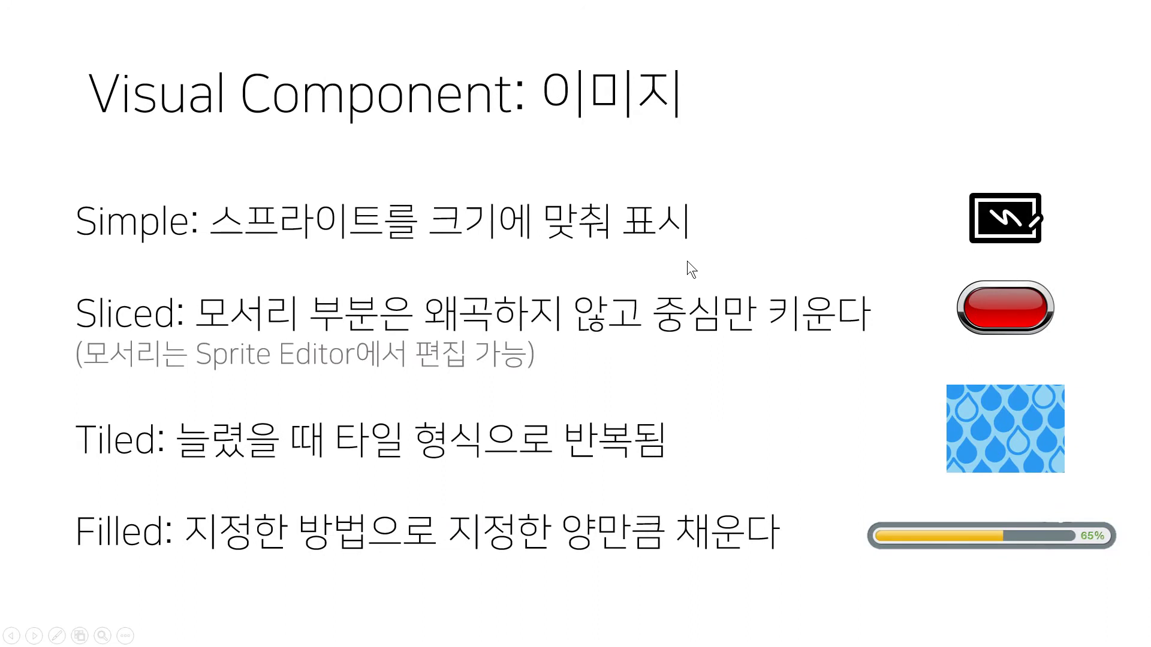
- Advance past the image settings and four image types slides to the 'Unity UI: Text와 Image' title
left_click(667, 264)
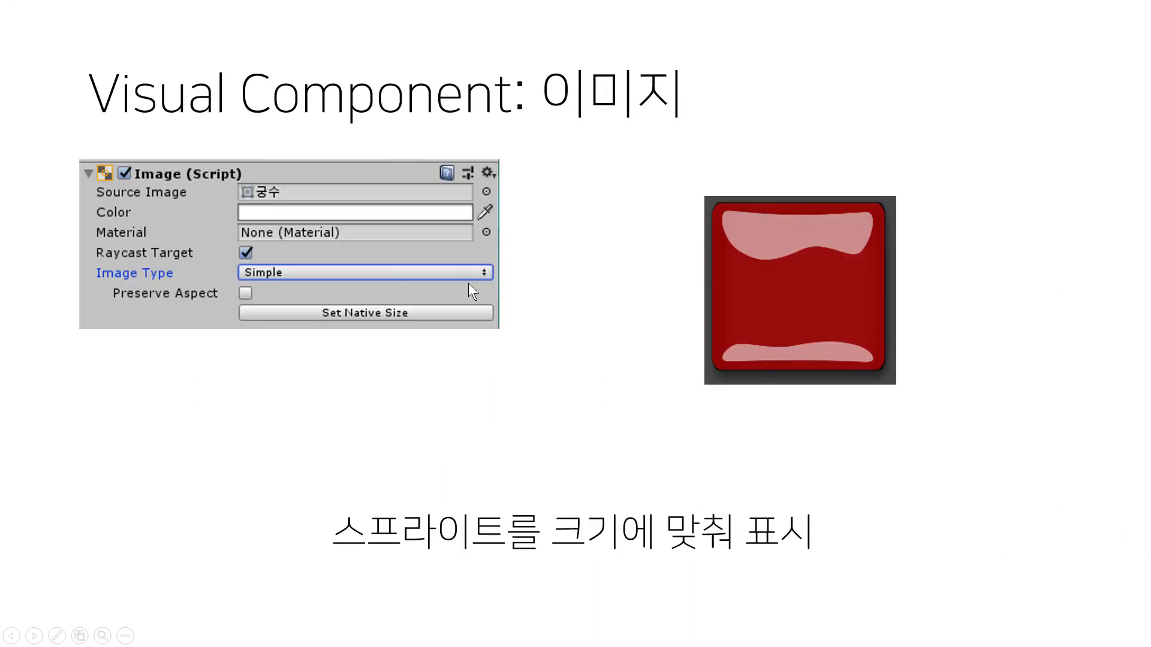
left_click(521, 278)
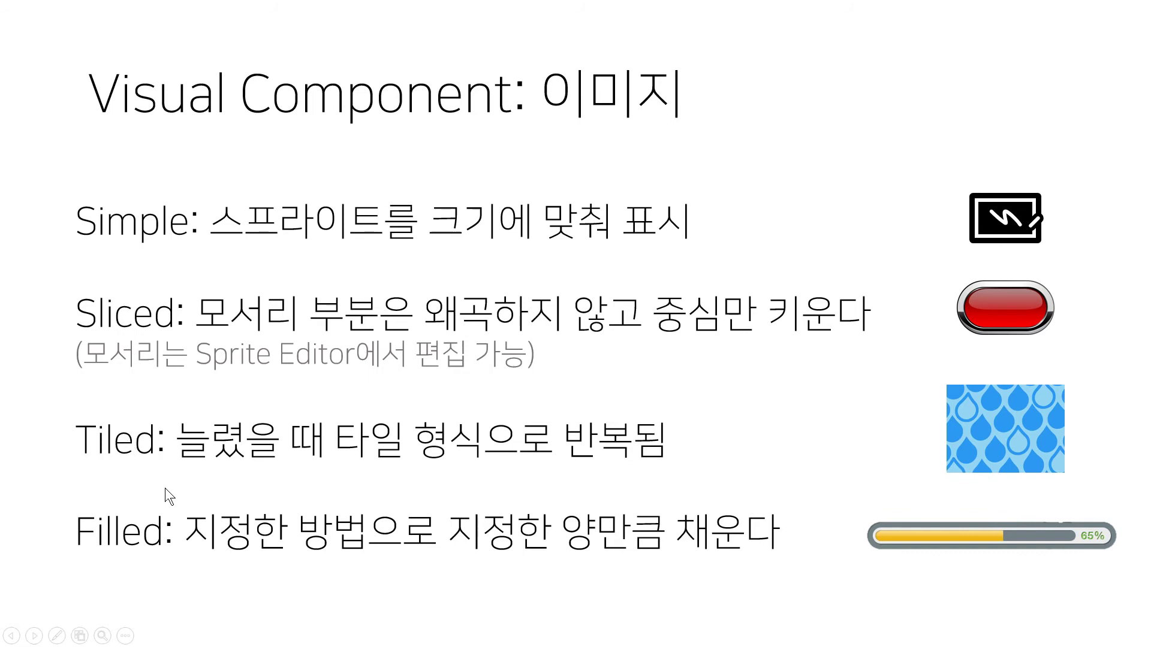
left_click(893, 410)
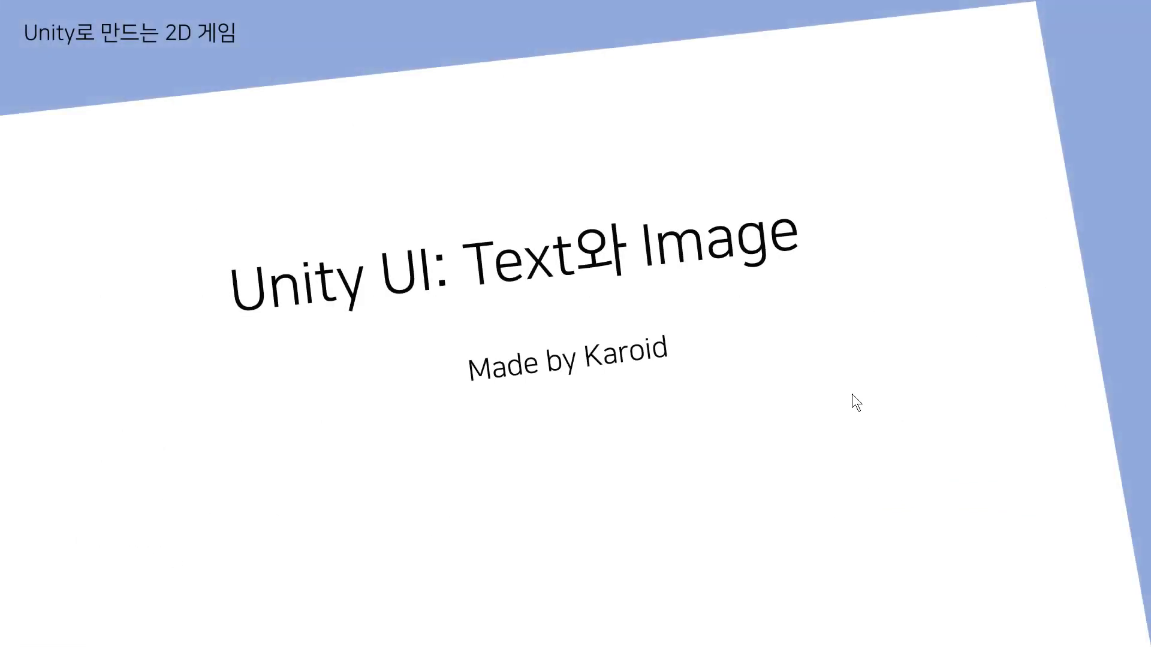